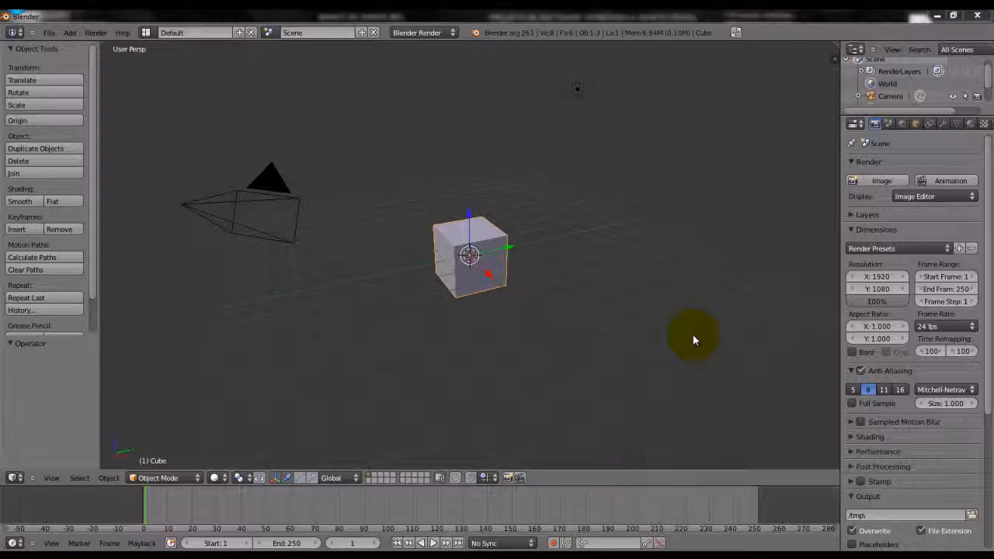
Delete the default cube from the scene
{"action": "left_click", "coordinate": [728, 309]}
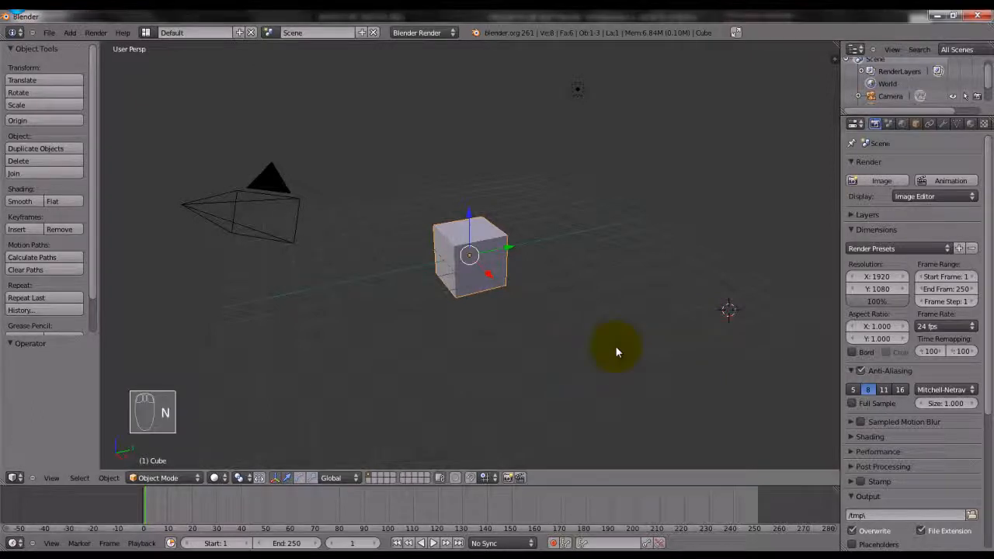
{"action": "key", "text": "Delete"}
{"action": "left_click", "coordinate": [616, 348]}
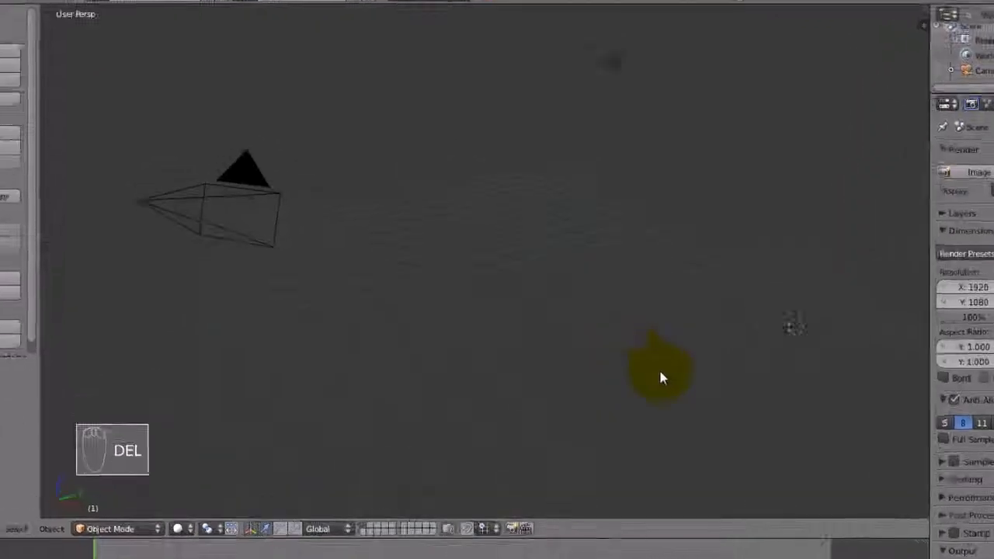
Add a Monkey mesh at the centre of the scene
{"action": "key", "text": "shift+a"}
{"action": "mouse_move", "coordinate": [658, 376]}
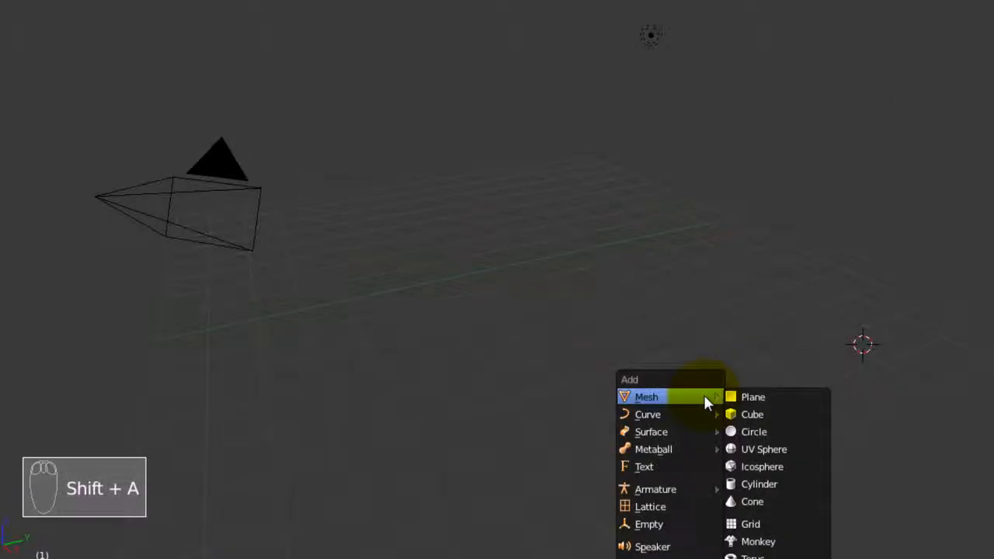
{"action": "left_click", "coordinate": [752, 541]}
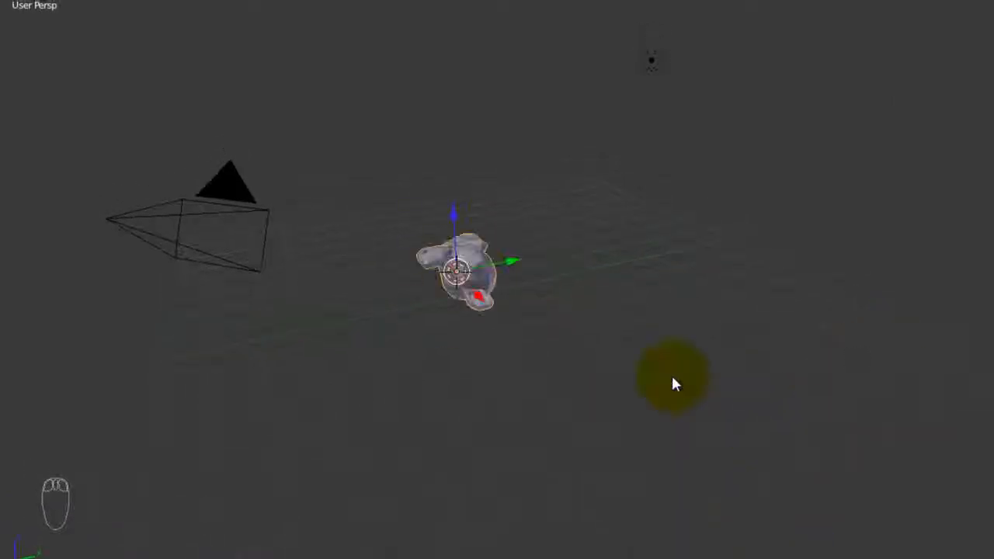
Add a lattice around the monkey head and scale it up to about 1.8 so it encloses the whole head
{"action": "key", "text": "shift+a"}
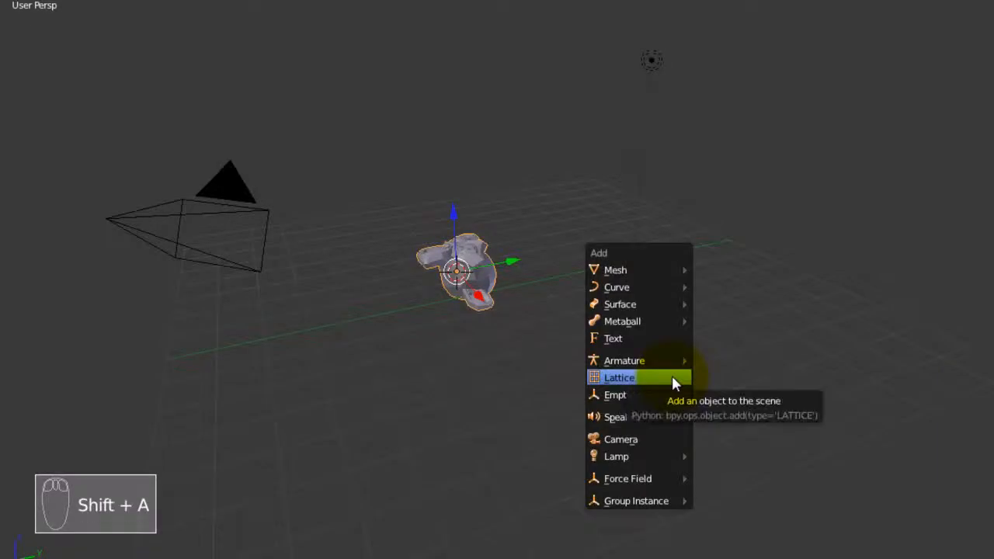
{"action": "left_click", "coordinate": [671, 377]}
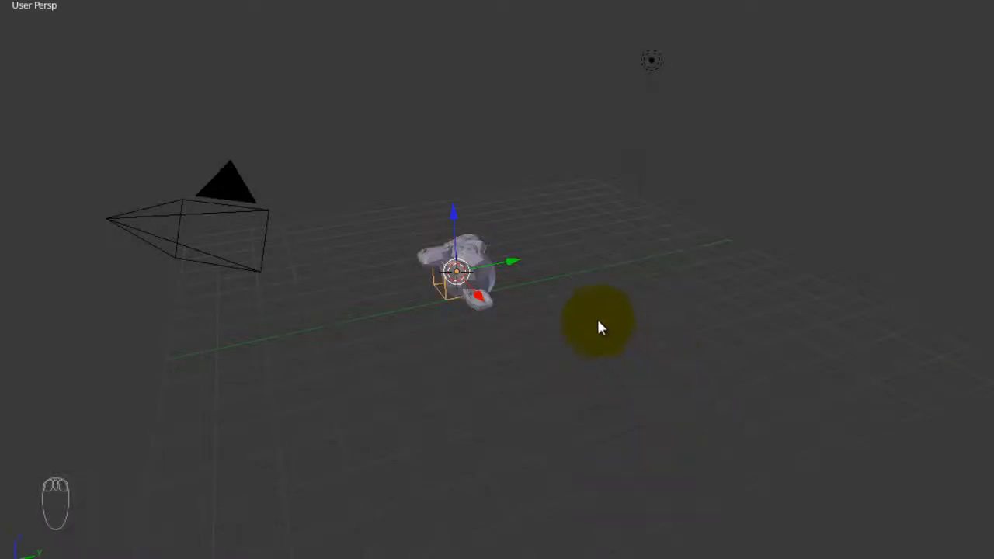
{"action": "key", "text": "s"}
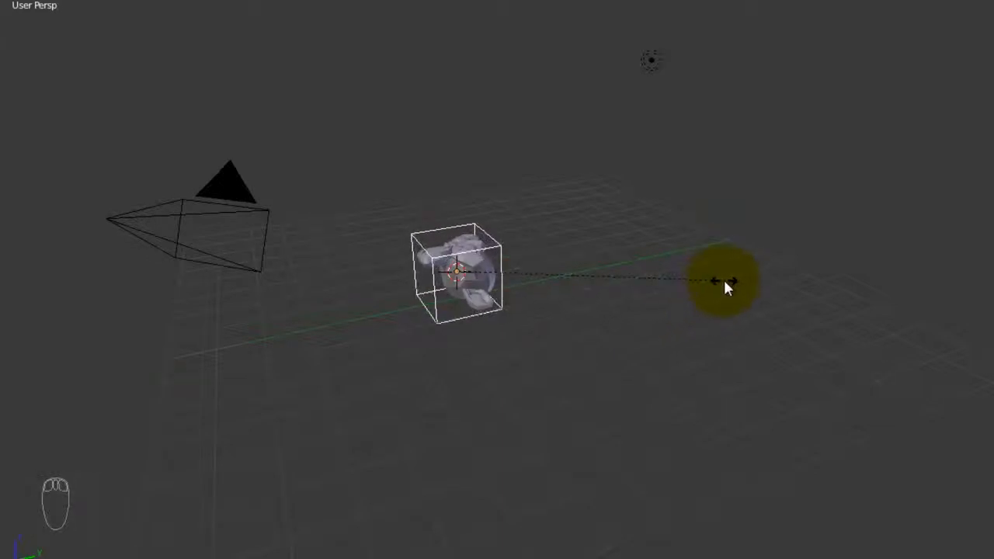
{"action": "left_click", "coordinate": [725, 283]}
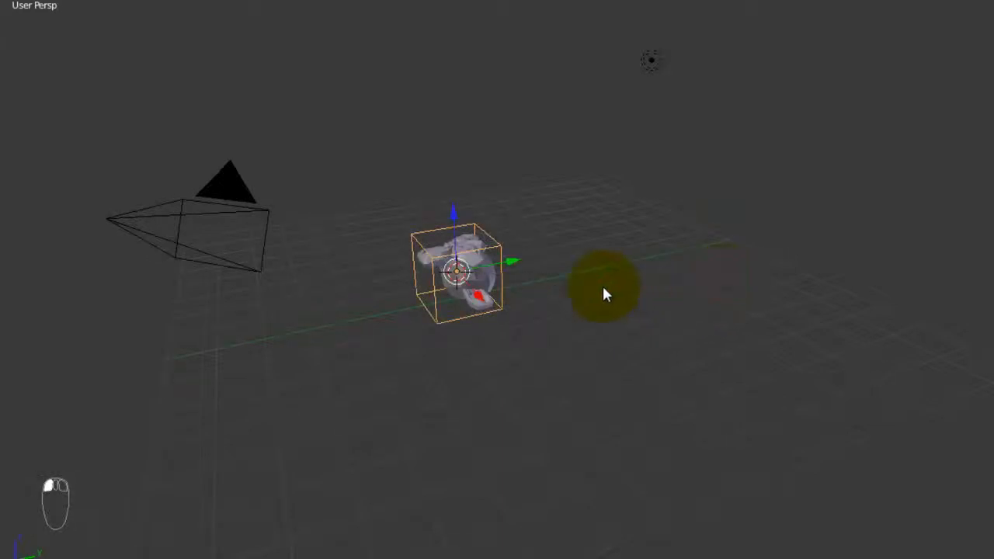
Move the lattice along the Y axis until it stands clear beside the monkey head
{"action": "scroll", "coordinate": [586, 282], "scroll_direction": "up", "scroll_amount": 3}
{"action": "left_click", "coordinate": [517, 241]}
{"action": "left_click_drag", "start_coordinate": [516, 241], "coordinate": [297, 287]}
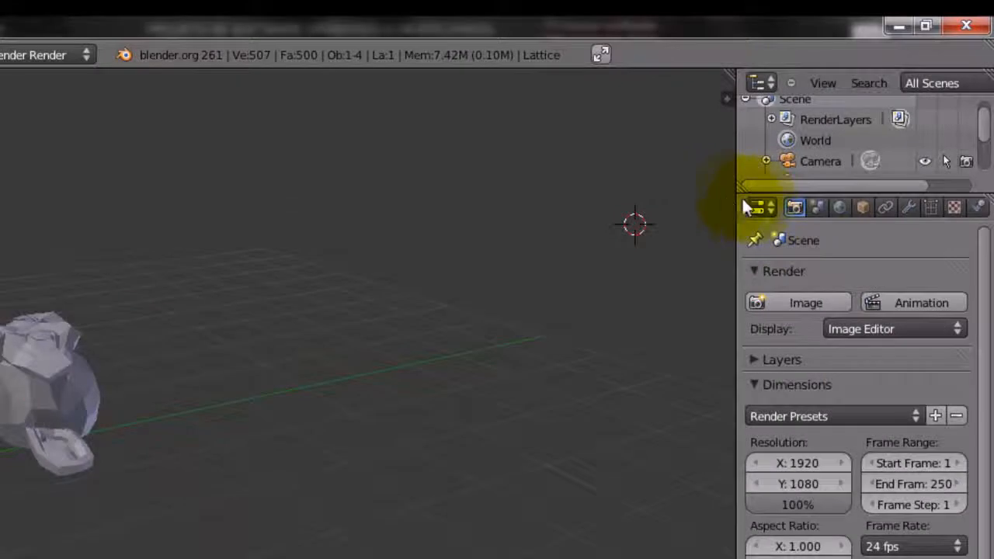
Display the lattice's object data settings in the Properties editor
{"action": "left_click", "coordinate": [757, 208]}
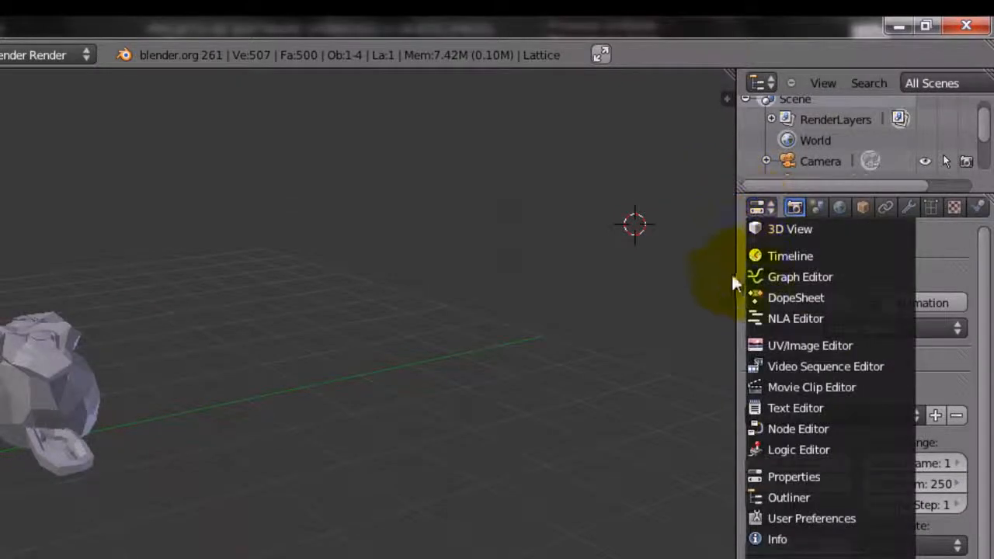
{"action": "left_click", "coordinate": [769, 475]}
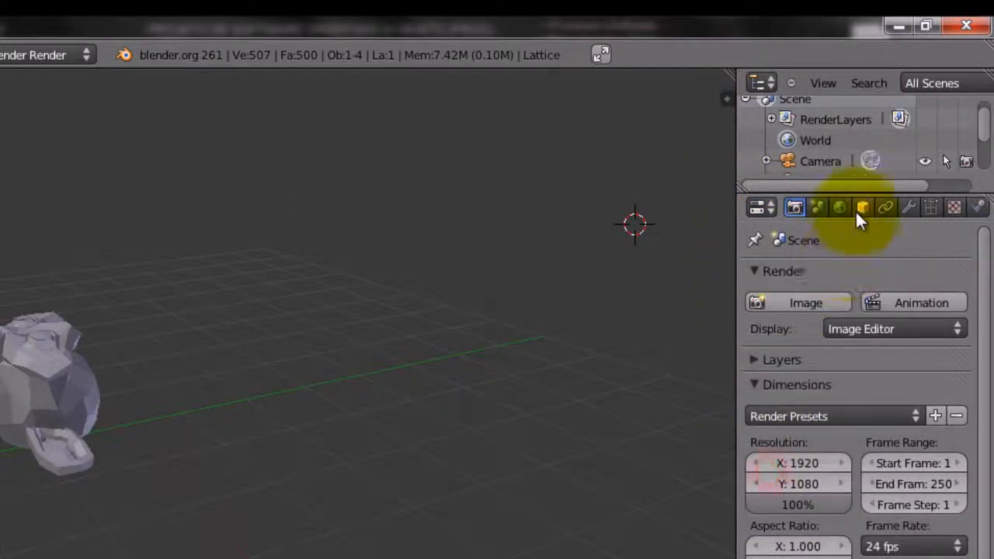
{"action": "left_click", "coordinate": [932, 206]}
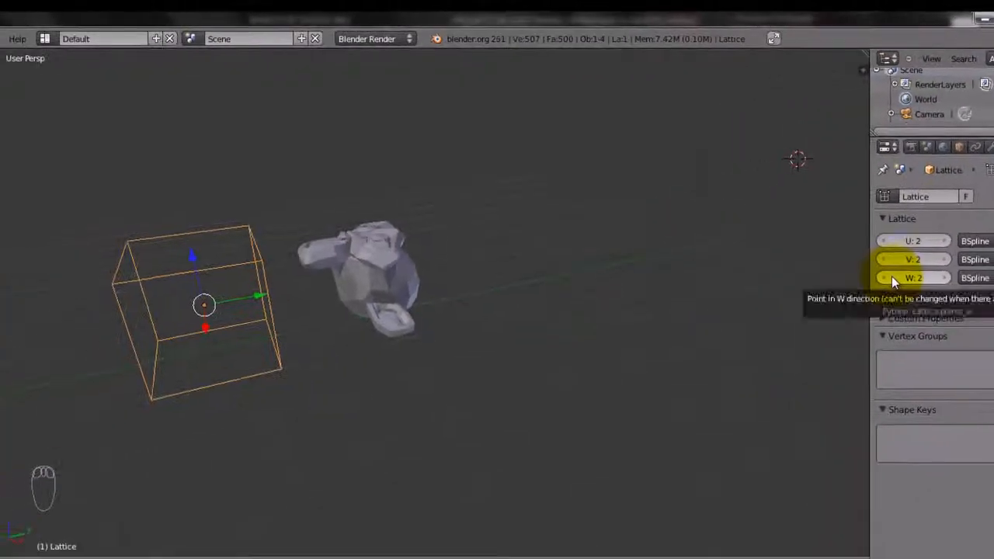
Draw two Grease Pencil lines along the lattice's upper edges to mark its U divisions
{"action": "middle_click_drag", "start_coordinate": [289, 299], "coordinate": [324, 343]}
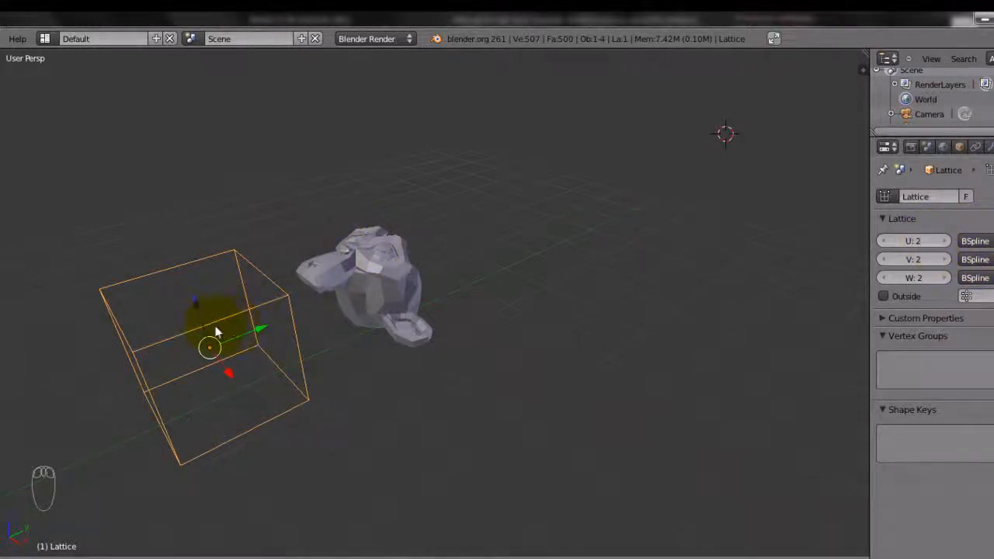
{"action": "left_click_drag", "start_coordinate": [148, 349], "coordinate": [295, 288], "text": "ctrl"}
{"action": "left_click_drag", "start_coordinate": [96, 284], "coordinate": [197, 259], "text": "ctrl"}
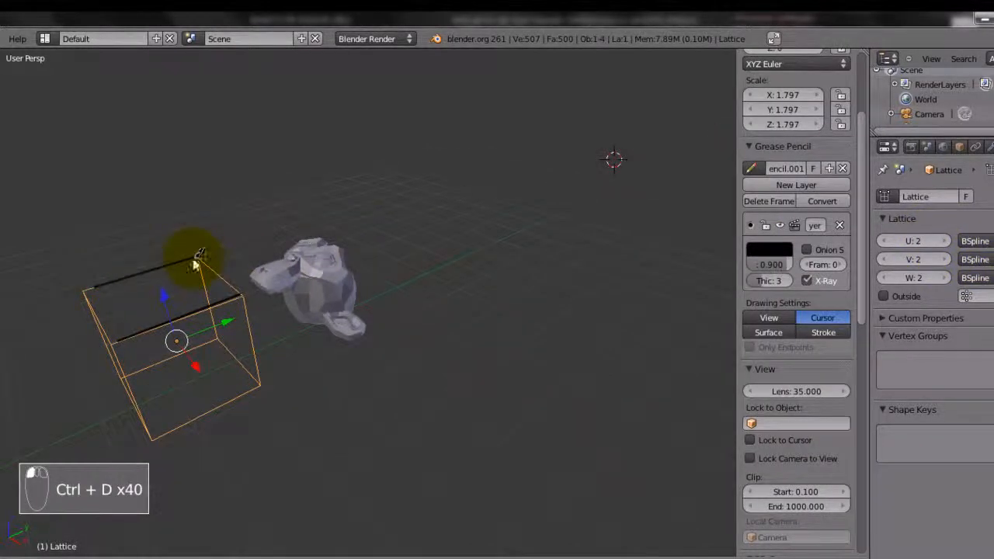
Set the lattice resolution to U 3, V 4 and W 4, tracing the new middle U division with Grease Pencil
{"action": "left_click", "coordinate": [944, 242]}
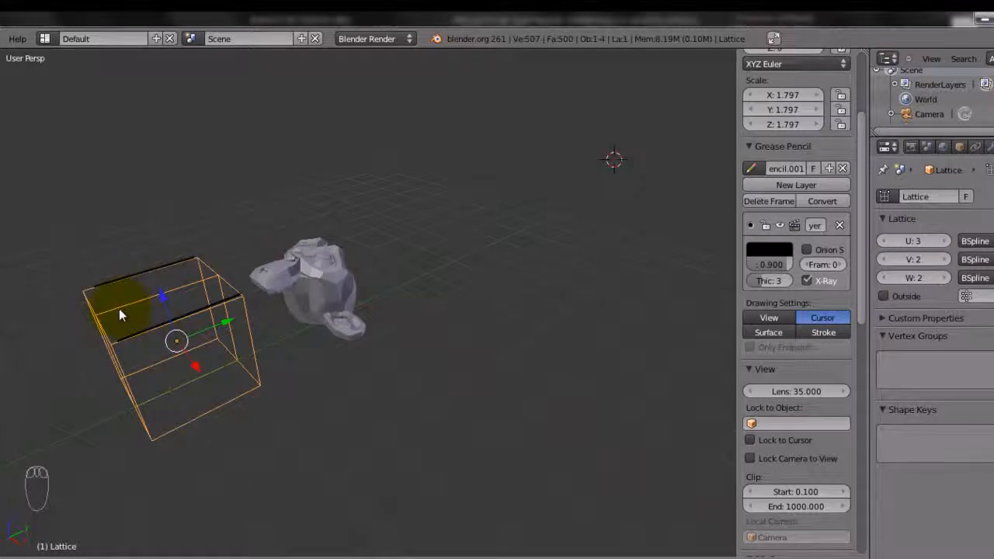
{"action": "mouse_move", "coordinate": [119, 308]}
{"action": "left_mouse_down", "text": "ctrl"}
{"action": "mouse_move", "coordinate": [211, 272]}
{"action": "mouse_move", "coordinate": [217, 279]}
{"action": "left_mouse_up", "text": "ctrl"}
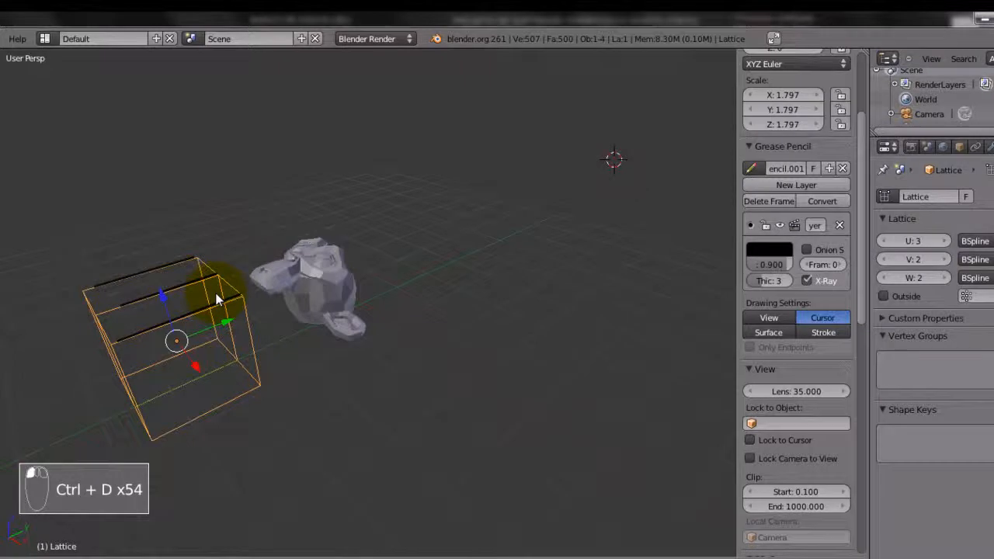
{"action": "left_click", "coordinate": [945, 258]}
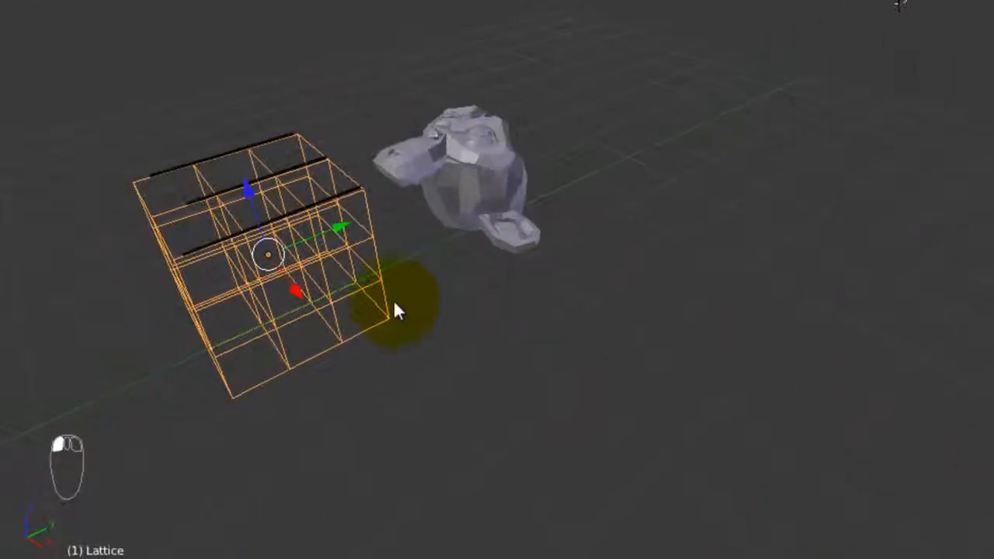
Compare the lattice in Object Mode and Edit Mode to examine its control points
{"action": "key", "text": "Tab"}
{"action": "scroll", "coordinate": [334, 308], "scroll_direction": "up", "scroll_amount": 3}
{"action": "key", "text": "Tab"}
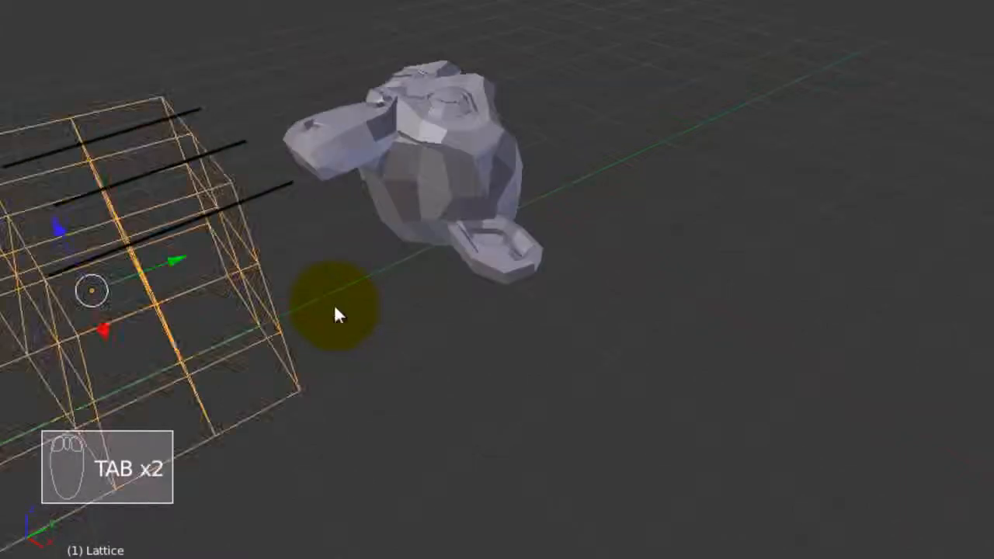
{"action": "scroll", "coordinate": [365, 269], "scroll_direction": "down", "scroll_amount": 3}
{"action": "scroll", "coordinate": [364, 259], "scroll_direction": "down", "scroll_amount": 1}
{"action": "key", "text": "Tab"}
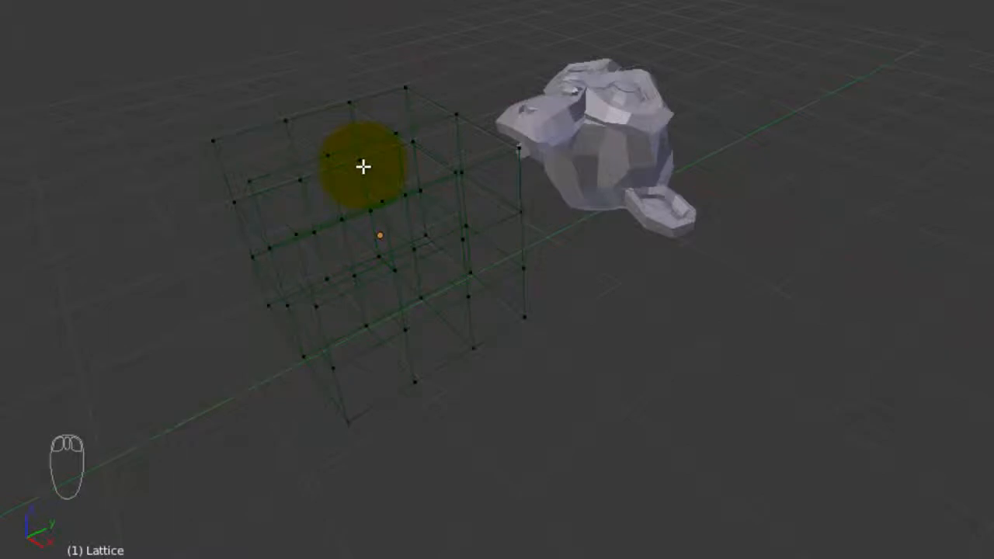
{"action": "key", "text": "Tab"}
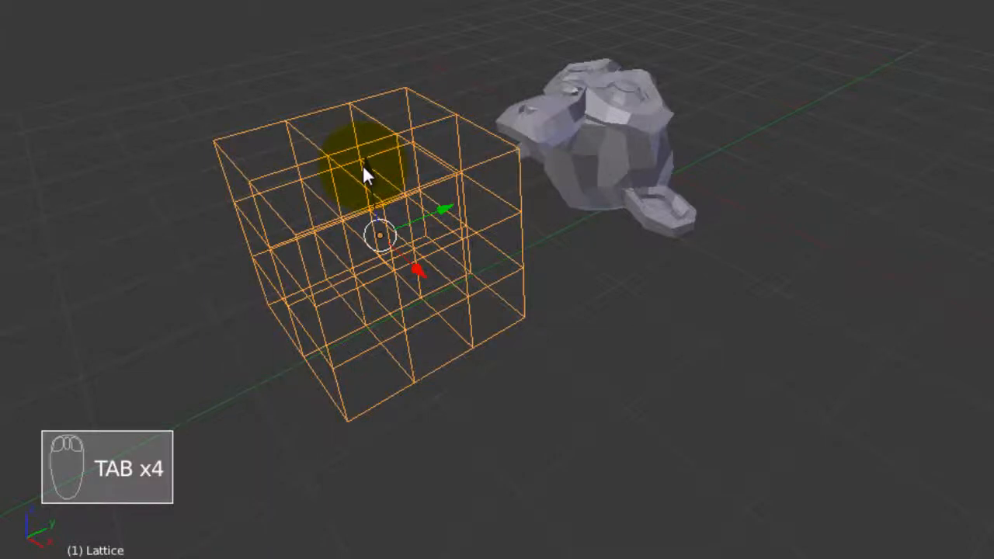
{"action": "key", "text": "Tab"}
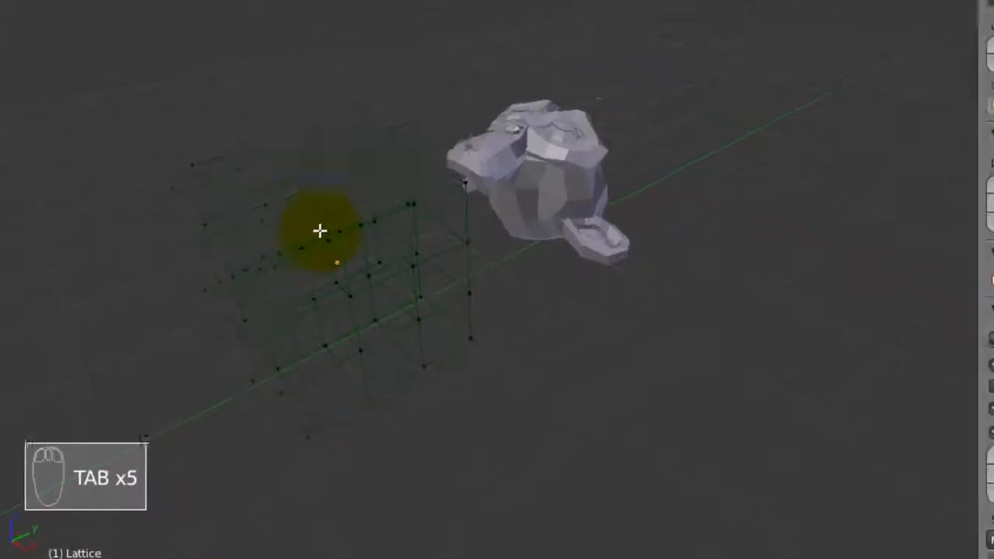
Select two control points inside the lattice to examine its interior structure
{"action": "scroll", "coordinate": [320, 233], "scroll_direction": "up", "scroll_amount": 5}
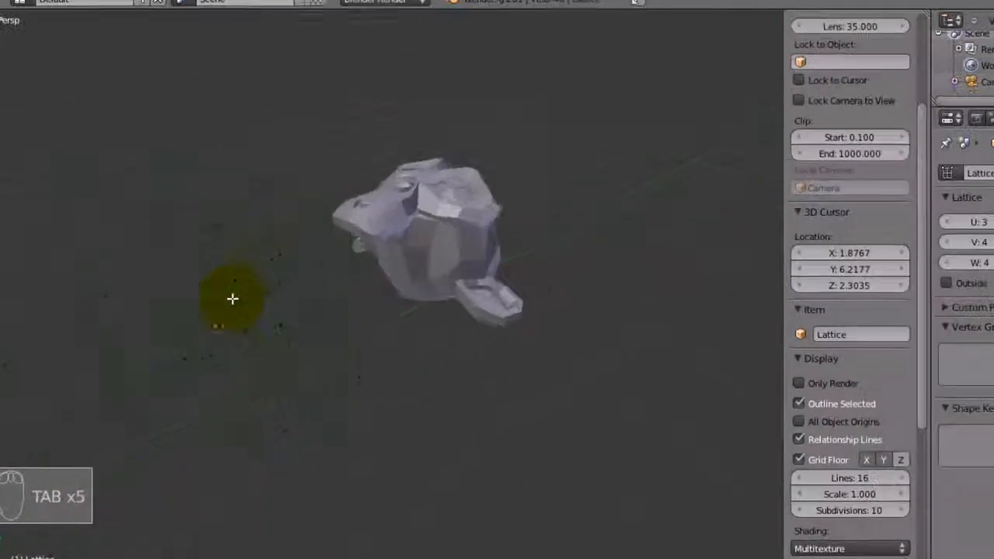
{"action": "middle_click_drag", "start_coordinate": [155, 342], "coordinate": [264, 306]}
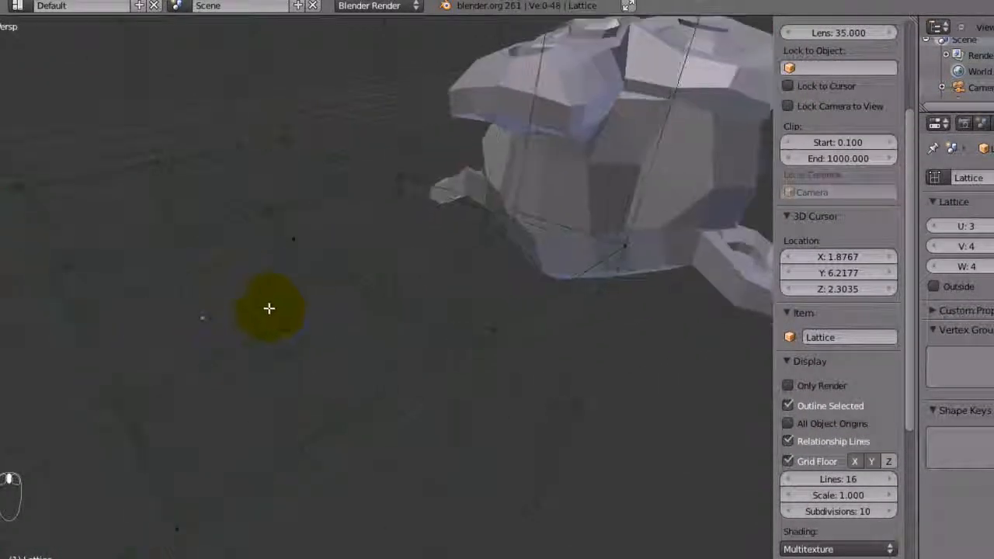
{"action": "right_click", "coordinate": [288, 342]}
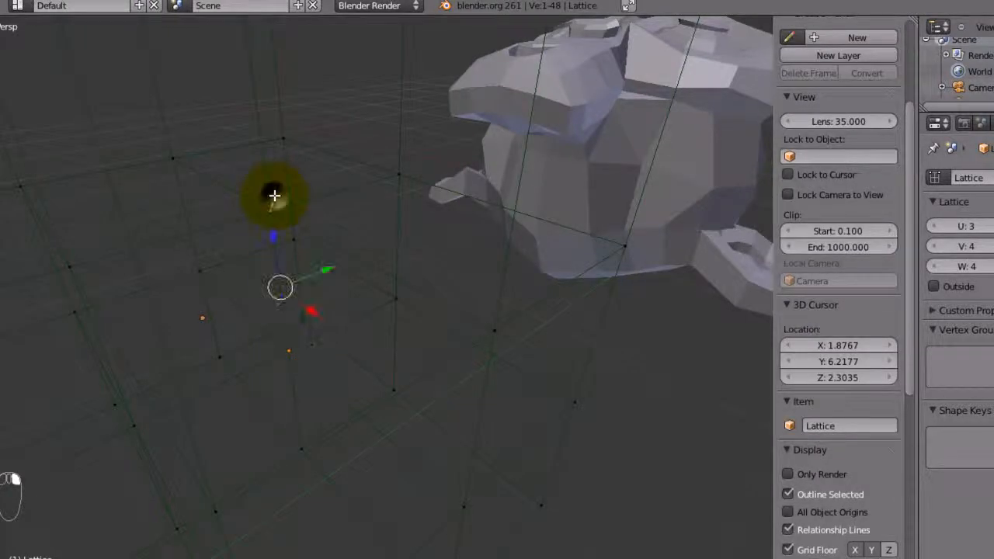
{"action": "right_click", "coordinate": [274, 195], "text": "shift"}
{"action": "scroll", "coordinate": [274, 195], "scroll_direction": "down", "scroll_amount": 5}
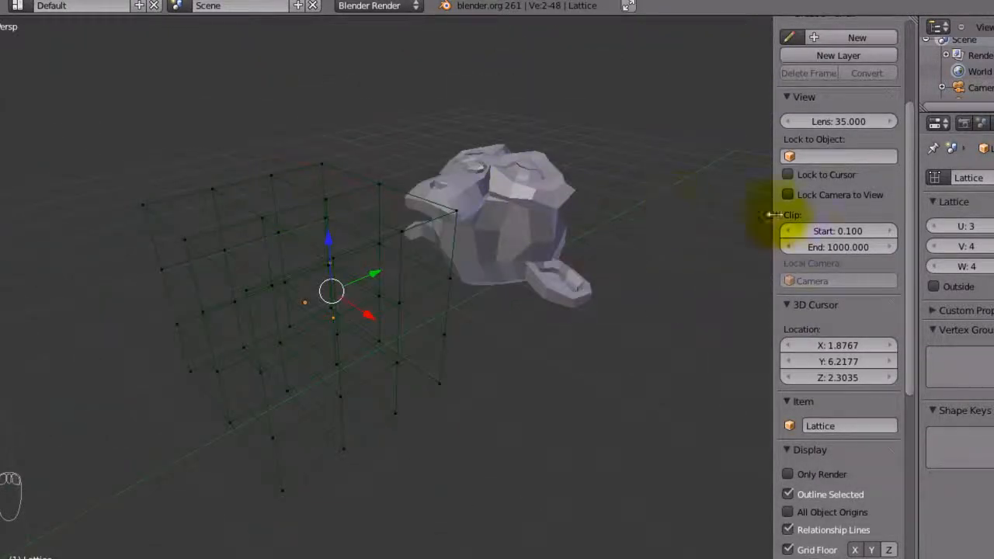
Enable the lattice's Outside option, switching it off and on to compare the cage with and without interior points
{"action": "left_click", "coordinate": [934, 286]}
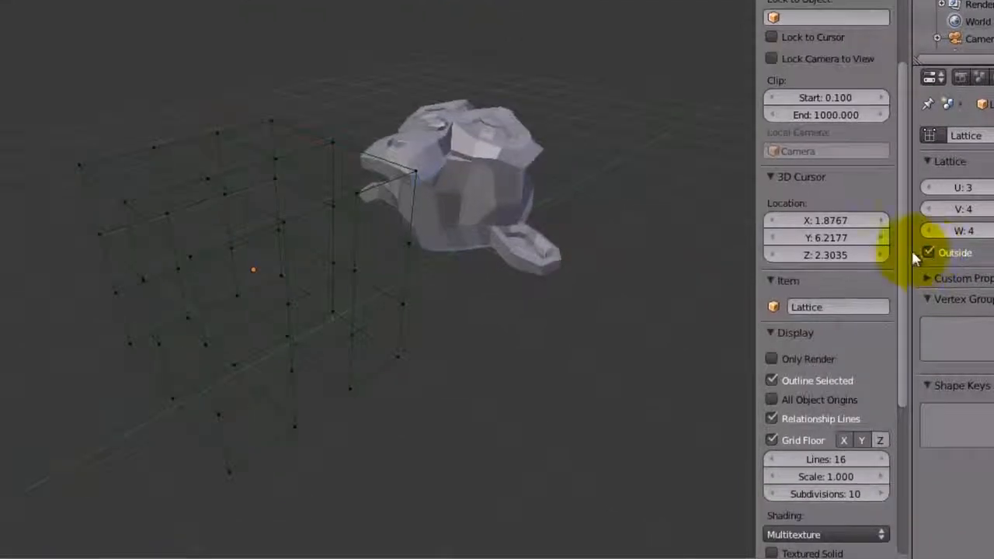
{"action": "middle_click_drag", "start_coordinate": [116, 296], "coordinate": [229, 288]}
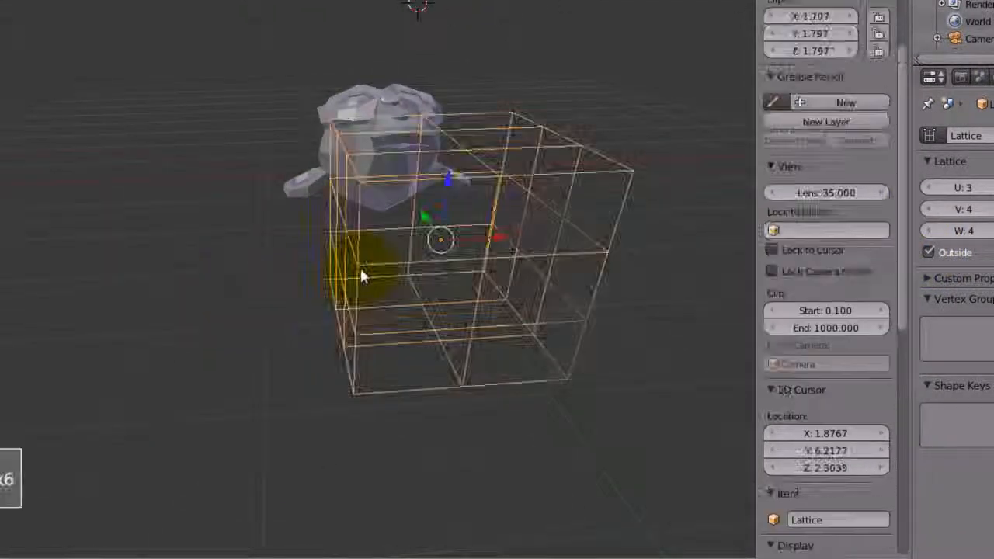
{"action": "middle_click_drag", "start_coordinate": [361, 273], "coordinate": [544, 288]}
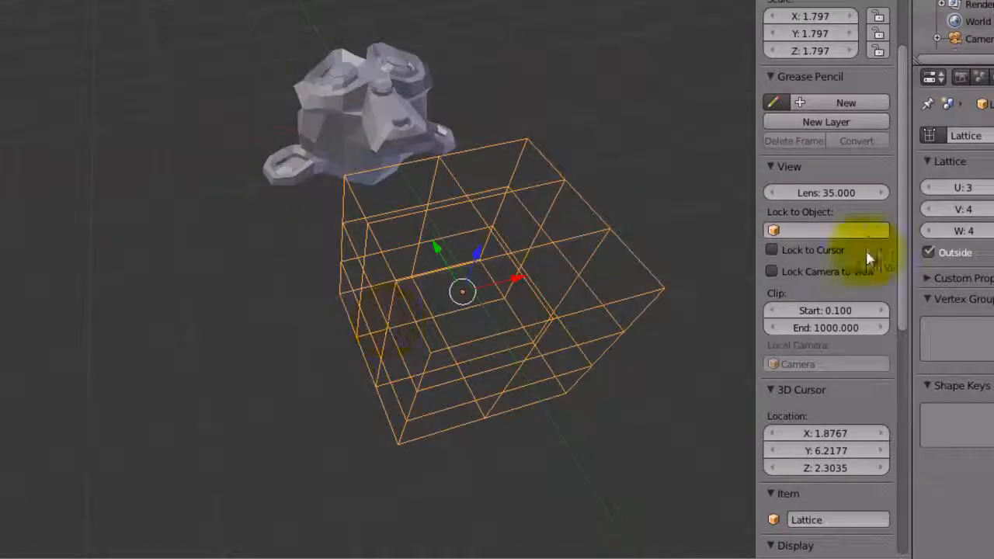
{"action": "left_click", "coordinate": [928, 252]}
{"action": "left_click", "coordinate": [928, 252]}
{"action": "left_click", "coordinate": [928, 251]}
{"action": "left_click", "coordinate": [929, 251]}
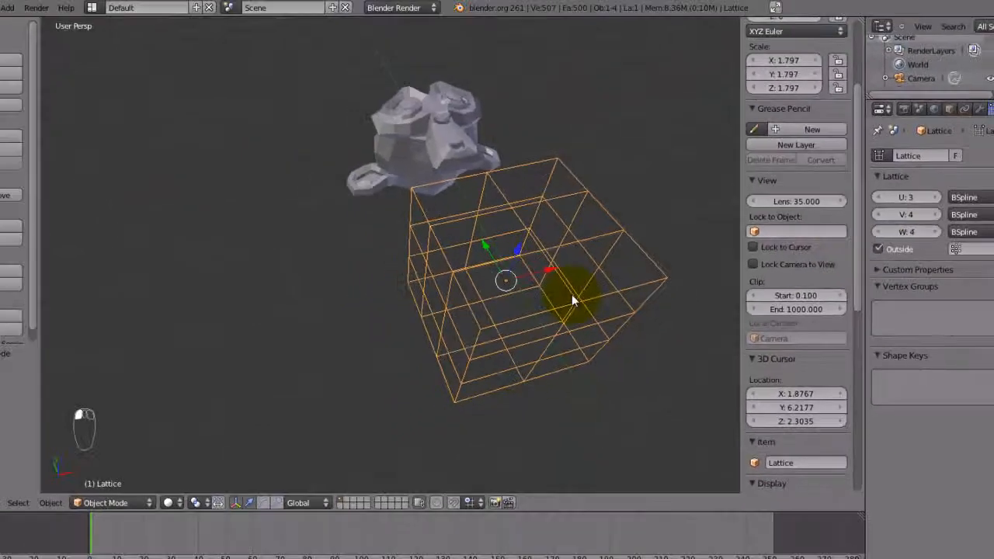
Add a Lattice modifier to the monkey head and set its object to Lattice
{"action": "middle_click_drag", "start_coordinate": [523, 305], "coordinate": [403, 271]}
{"action": "right_click", "coordinate": [445, 234]}
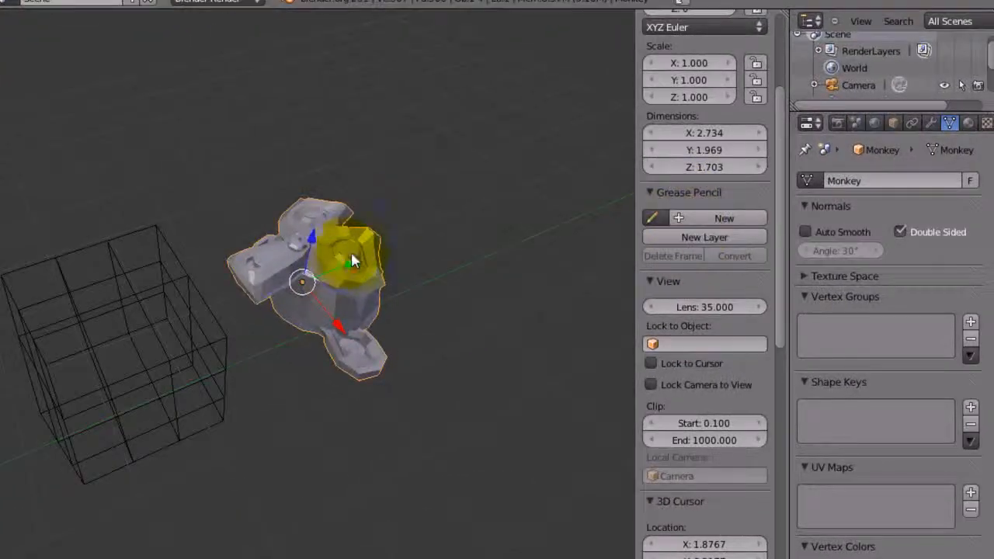
{"action": "left_click", "coordinate": [932, 124]}
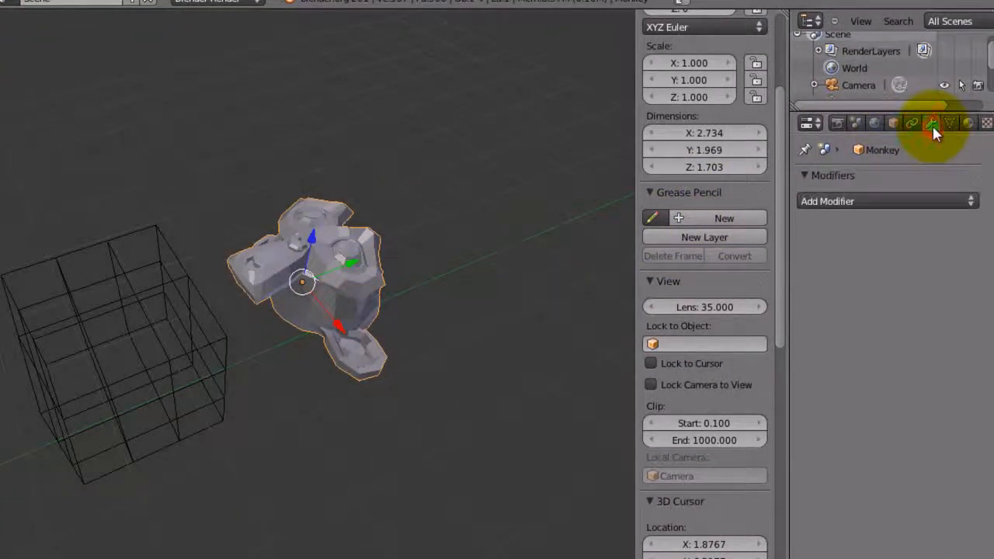
{"action": "left_click", "coordinate": [866, 200]}
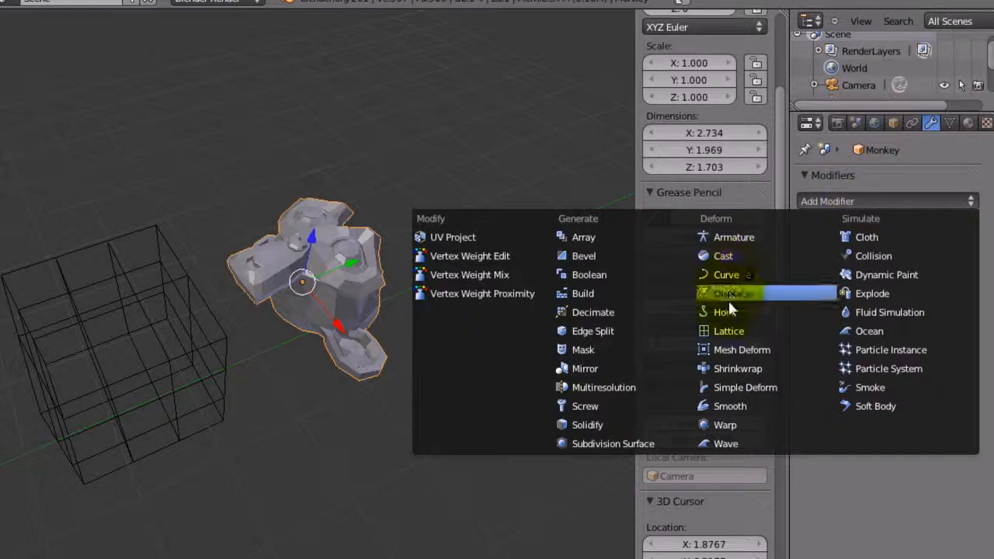
{"action": "left_click", "coordinate": [726, 327]}
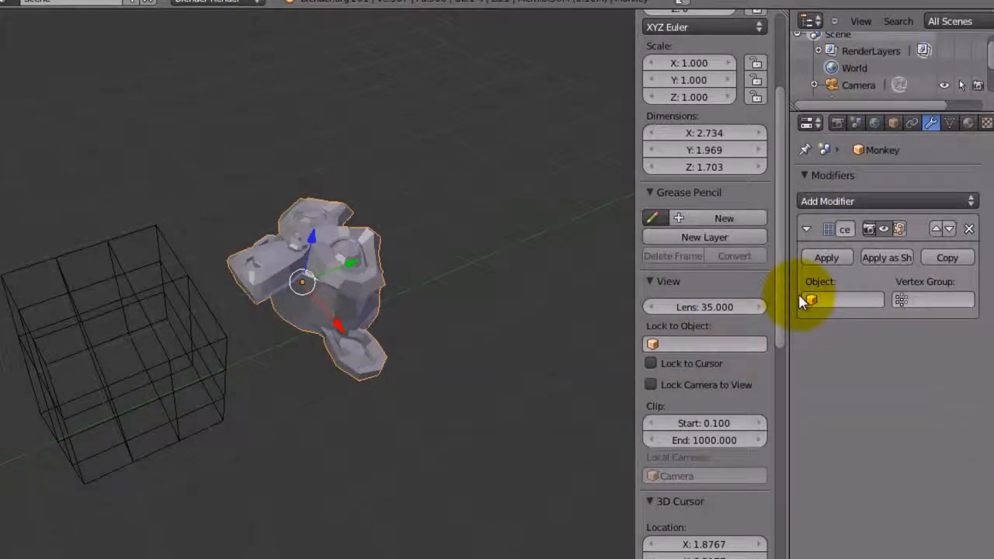
{"action": "left_click", "coordinate": [837, 300]}
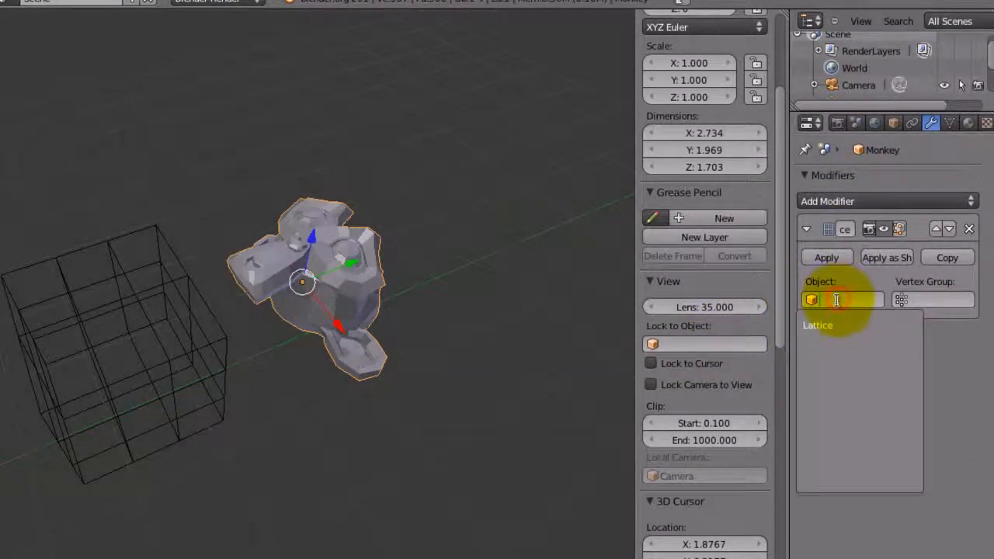
{"action": "left_click", "coordinate": [837, 323]}
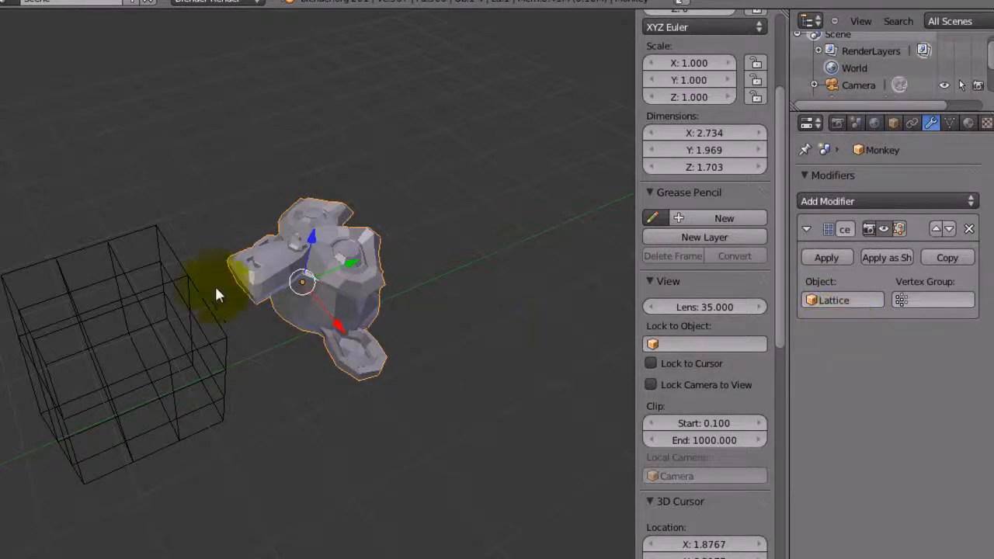
Compare the object transform settings of the lattice and the monkey head, and open the lattice in Edit Mode
{"action": "right_click", "coordinate": [183, 280]}
{"action": "left_click", "coordinate": [892, 124]}
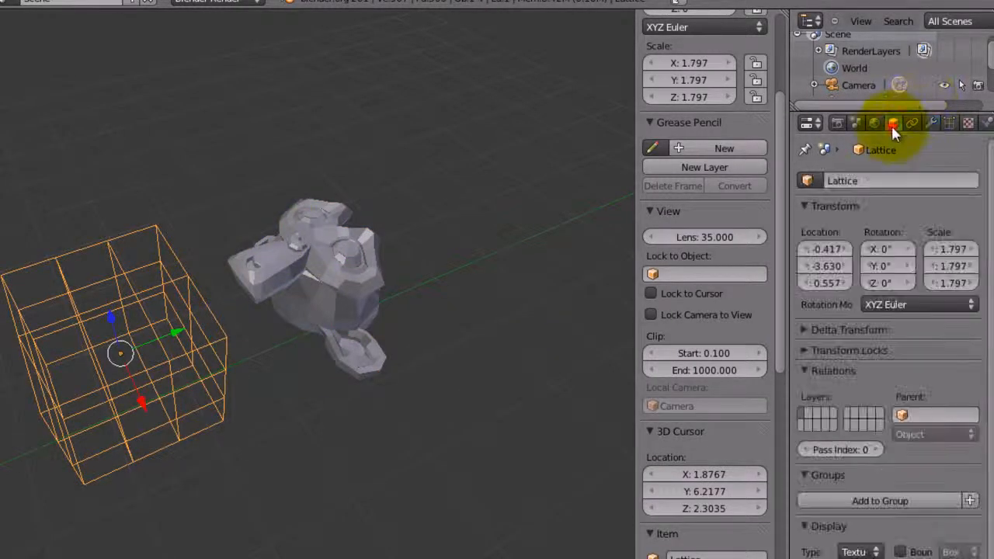
{"action": "right_click", "coordinate": [324, 256]}
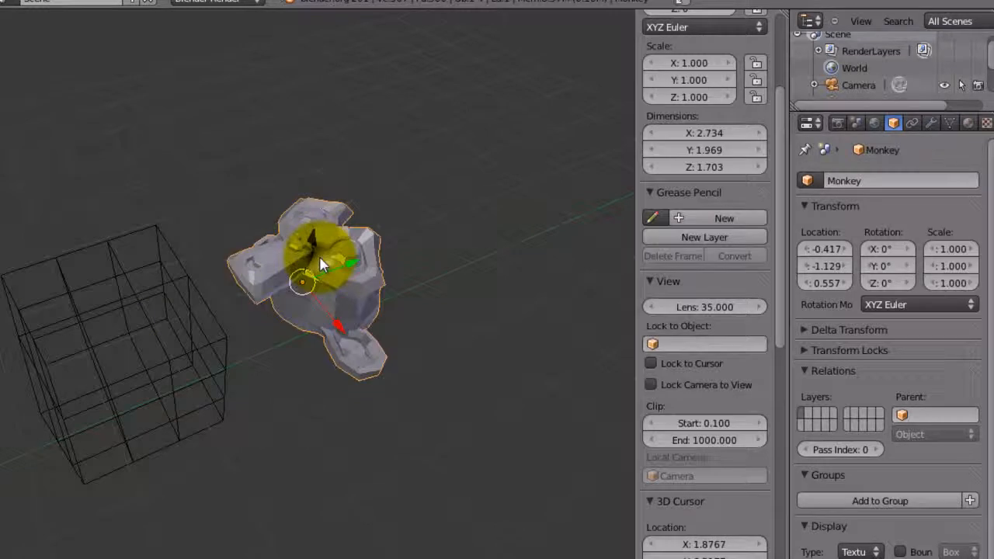
{"action": "right_click", "coordinate": [160, 295]}
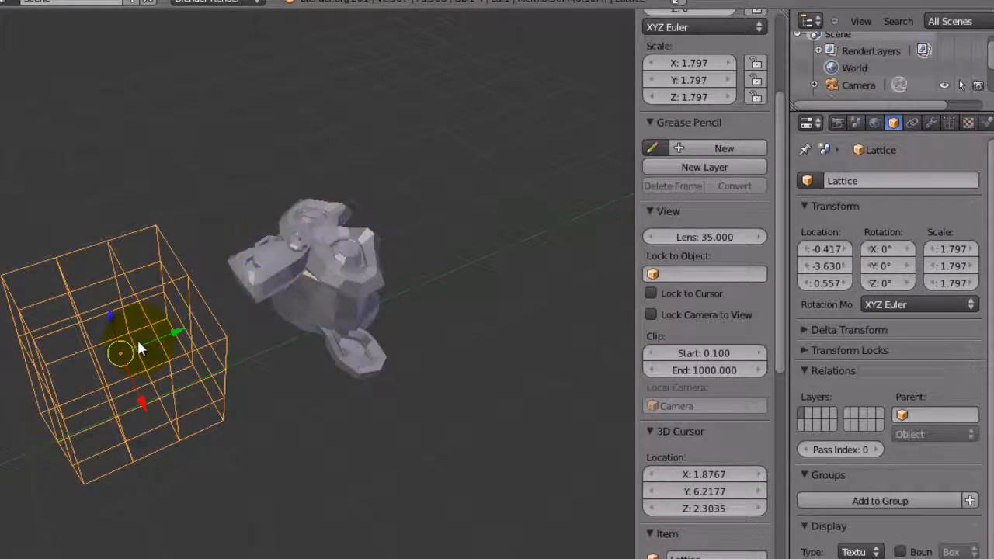
{"action": "key", "text": "Tab"}
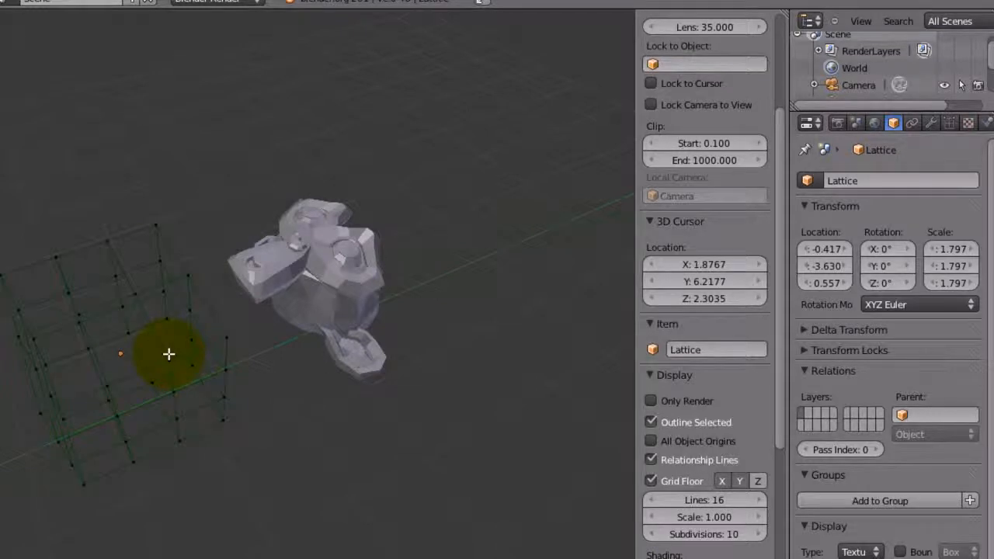
Try to scale all of the lattice's control points together
{"action": "key", "text": "a"}
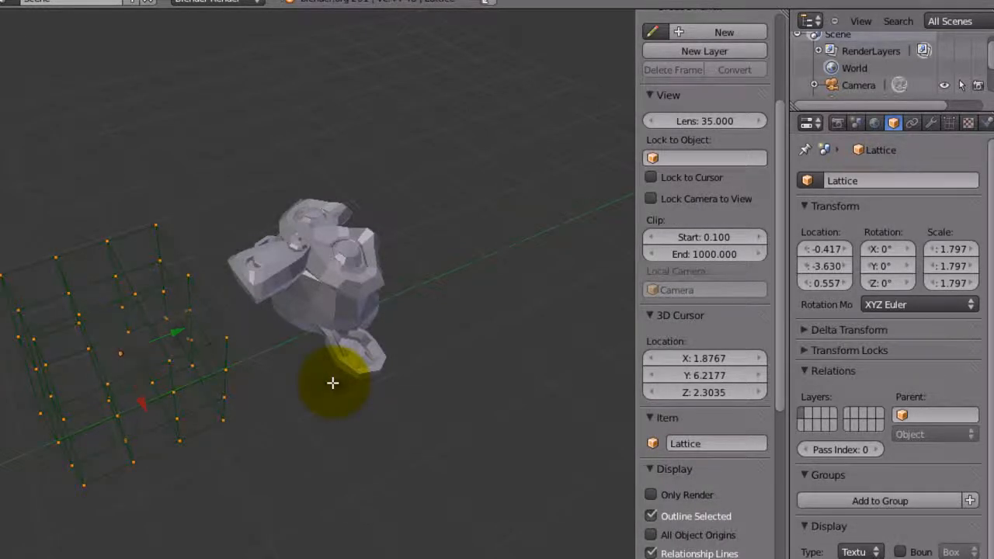
{"action": "key", "text": "s"}
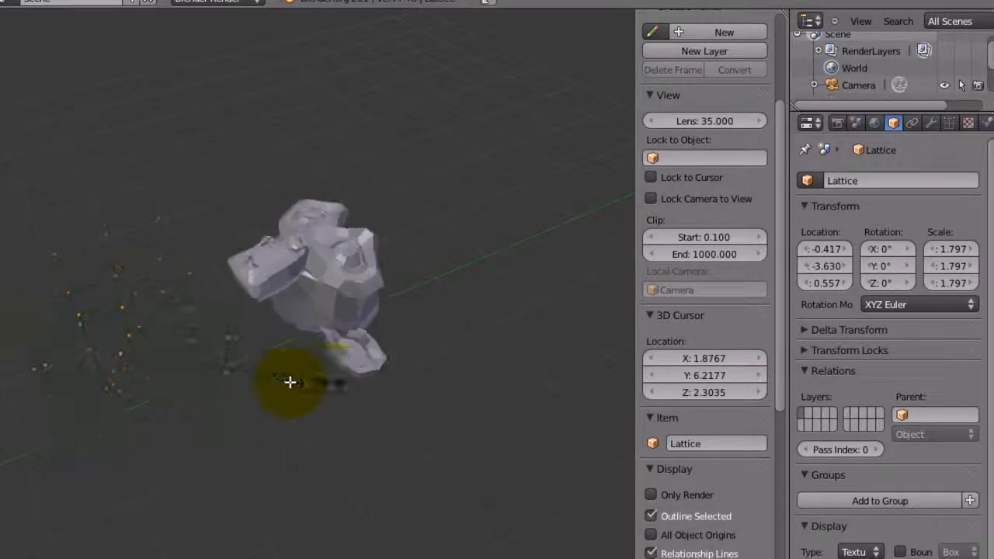
{"action": "left_click", "coordinate": [301, 381]}
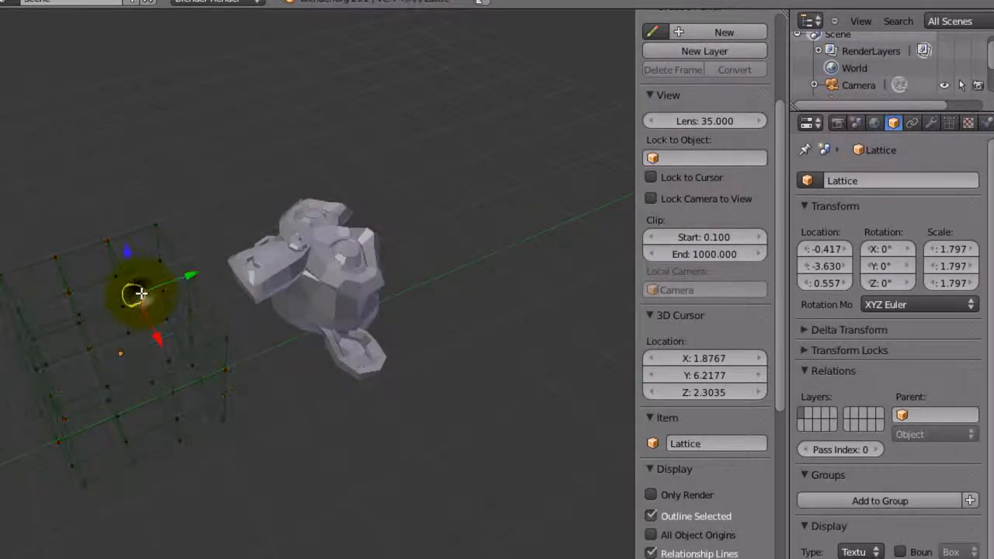
Select the two middle control points on the lattice's top face and raise them far up along Z
{"action": "right_click", "coordinate": [80, 313], "text": "shift"}
{"action": "right_click", "coordinate": [89, 347], "text": "shift"}
{"action": "right_click", "coordinate": [153, 320], "text": "shift"}
{"action": "middle_click_drag", "start_coordinate": [168, 323], "coordinate": [139, 191]}
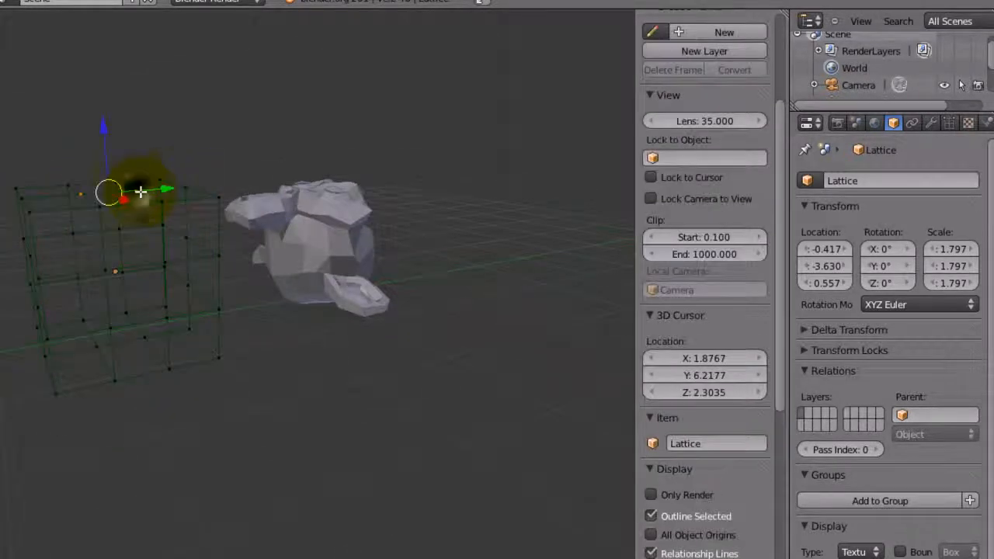
{"action": "left_click_drag", "start_coordinate": [100, 144], "coordinate": [132, 0]}
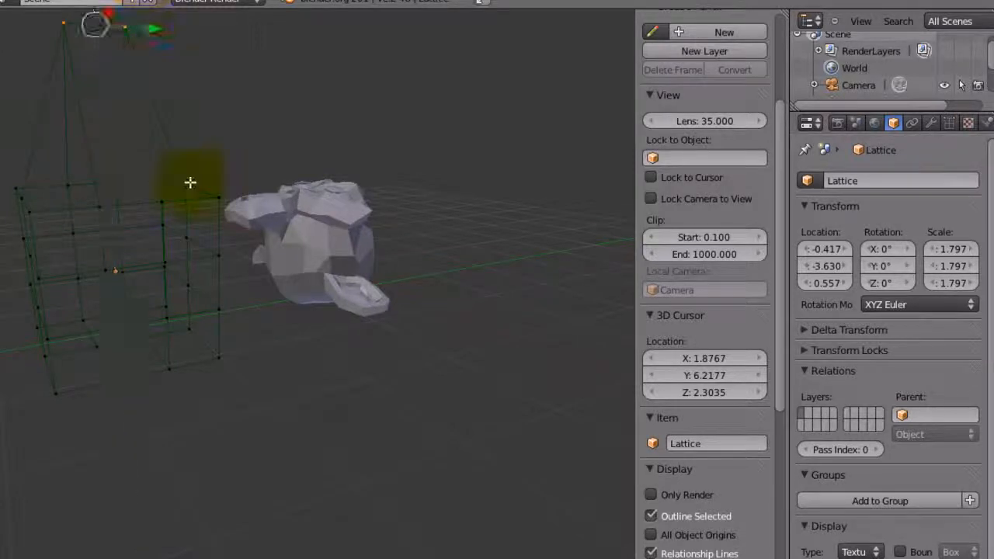
Return to Object Mode and move the monkey head along Y into the lattice cage
{"action": "key", "text": "Tab"}
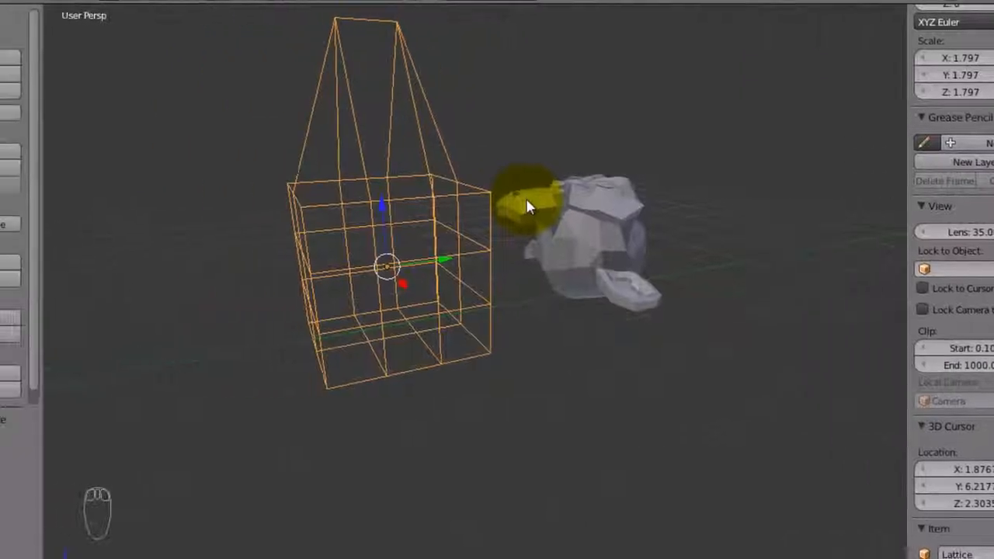
{"action": "right_click", "coordinate": [557, 217]}
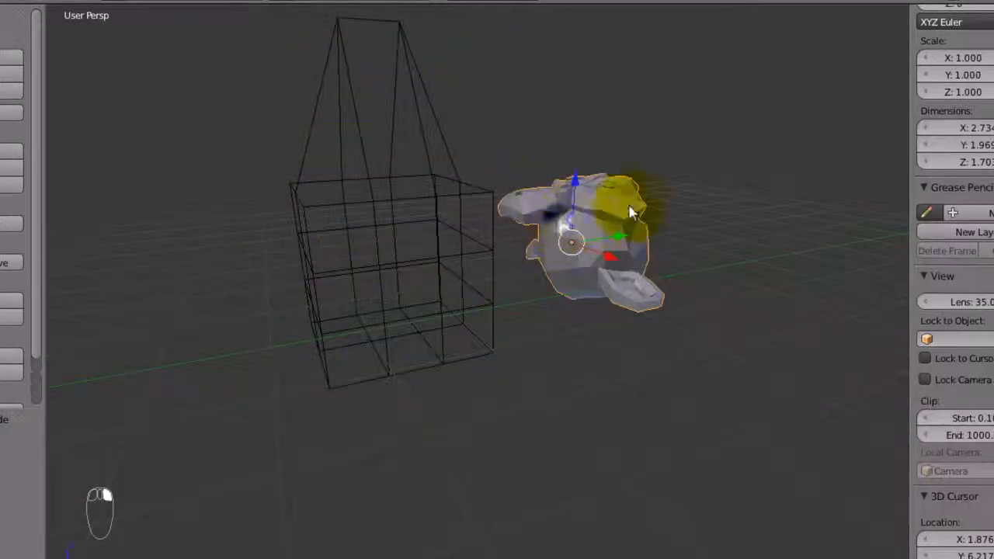
{"action": "left_click_drag", "start_coordinate": [626, 237], "coordinate": [455, 297]}
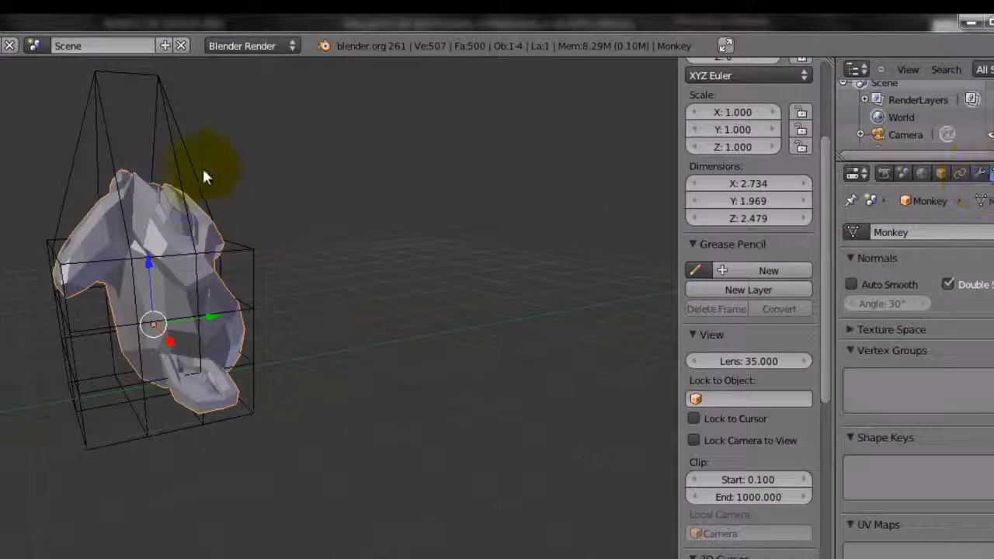
Set the lattice's resolution to 4 points in U and 6 points in V
{"action": "right_click", "coordinate": [204, 177]}
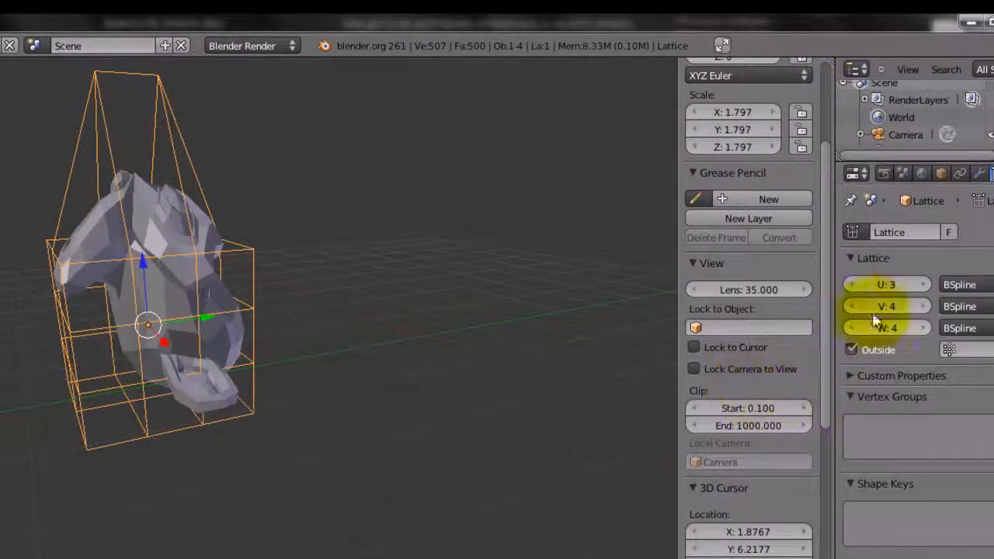
{"action": "left_click", "coordinate": [920, 284]}
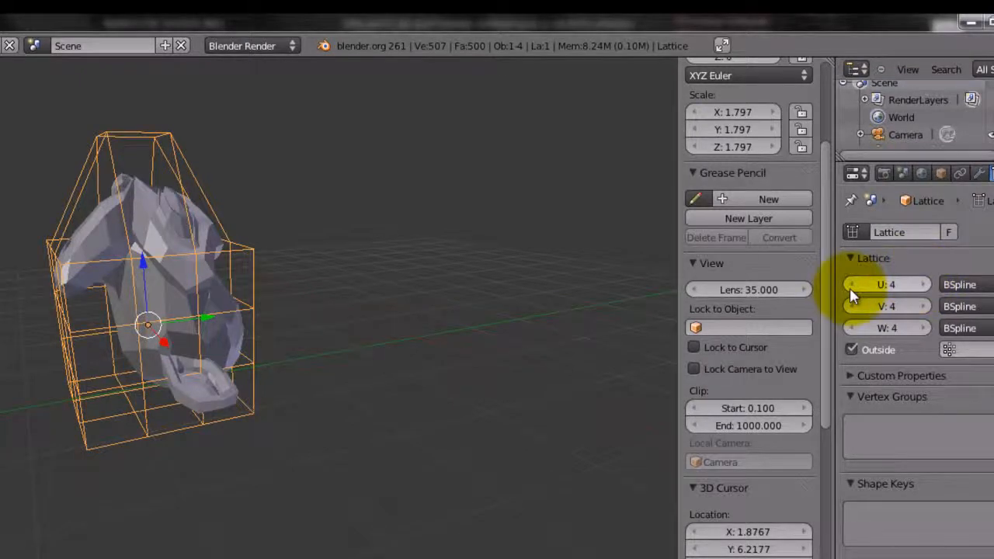
{"action": "left_click", "coordinate": [922, 306]}
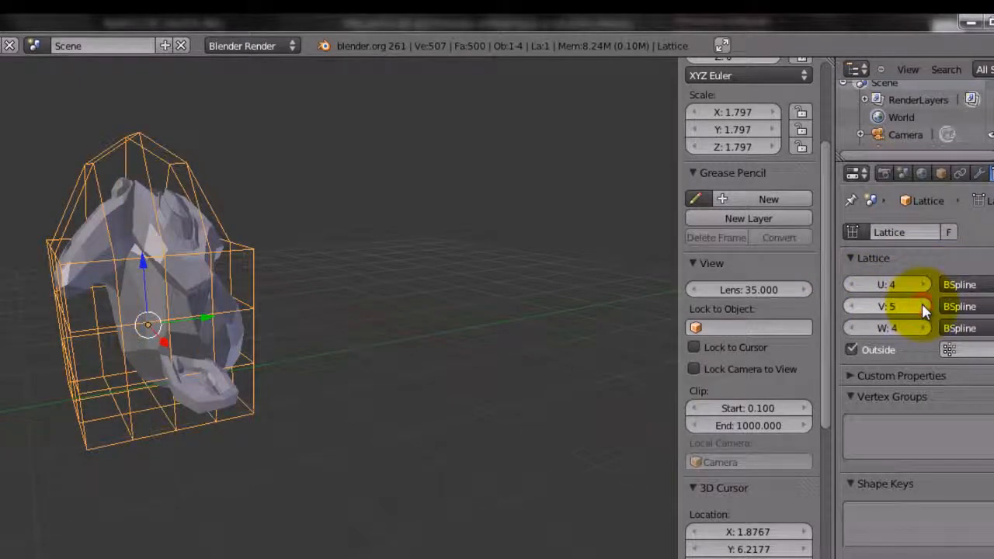
{"action": "left_click", "coordinate": [922, 306]}
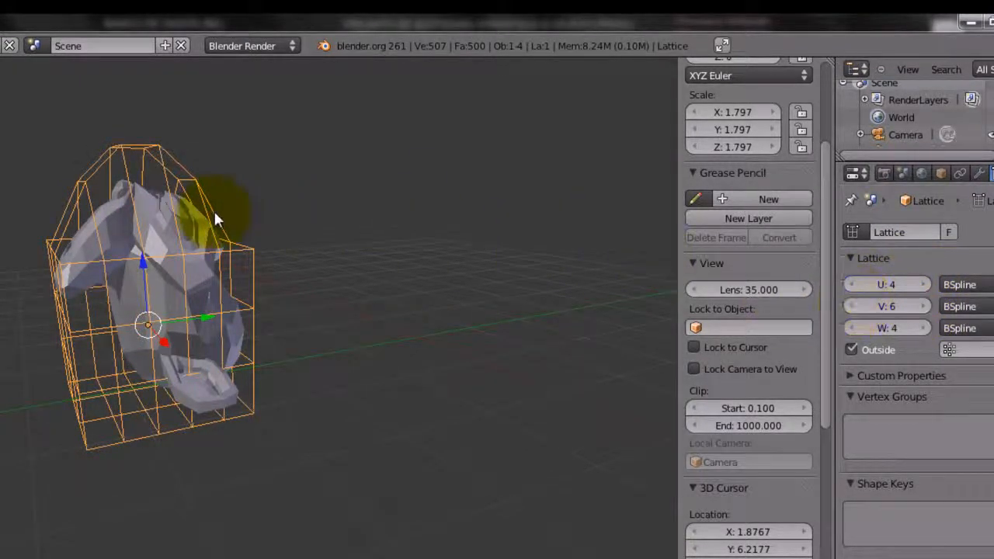
Box-select the eight raised control points at the top of the lattice in Edit Mode and lift them along Z
{"action": "key", "text": "Tab"}
{"action": "key", "text": "b"}
{"action": "left_click_drag", "start_coordinate": [51, 140], "coordinate": [230, 204]}
{"action": "left_click_drag", "start_coordinate": [135, 131], "coordinate": [158, 79]}
{"action": "middle_click_drag", "start_coordinate": [169, 183], "coordinate": [215, 286], "text": "shift"}
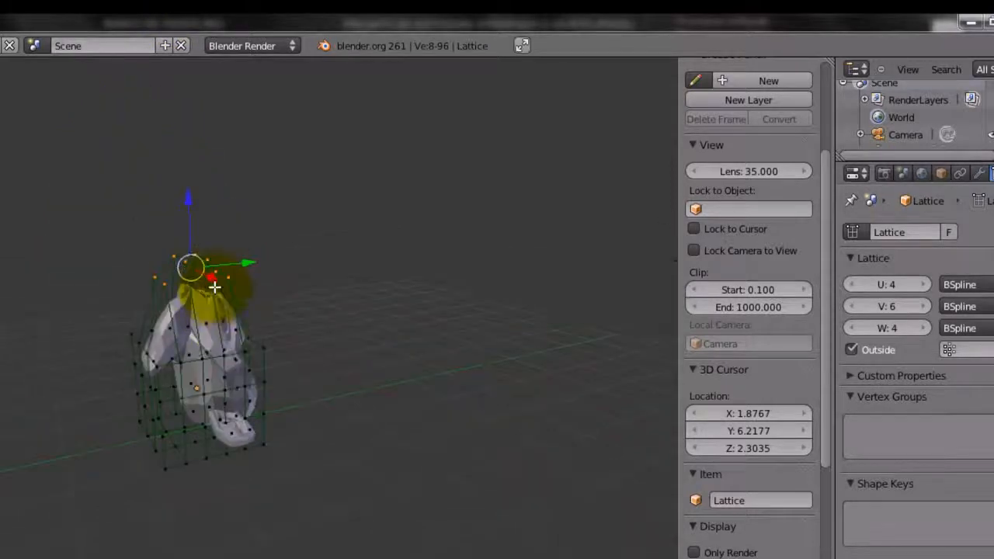
Select only two of the lattice's topmost control points and pull them higher along Z into a sharp peak
{"action": "key", "text": "a"}
{"action": "right_click", "coordinate": [188, 259]}
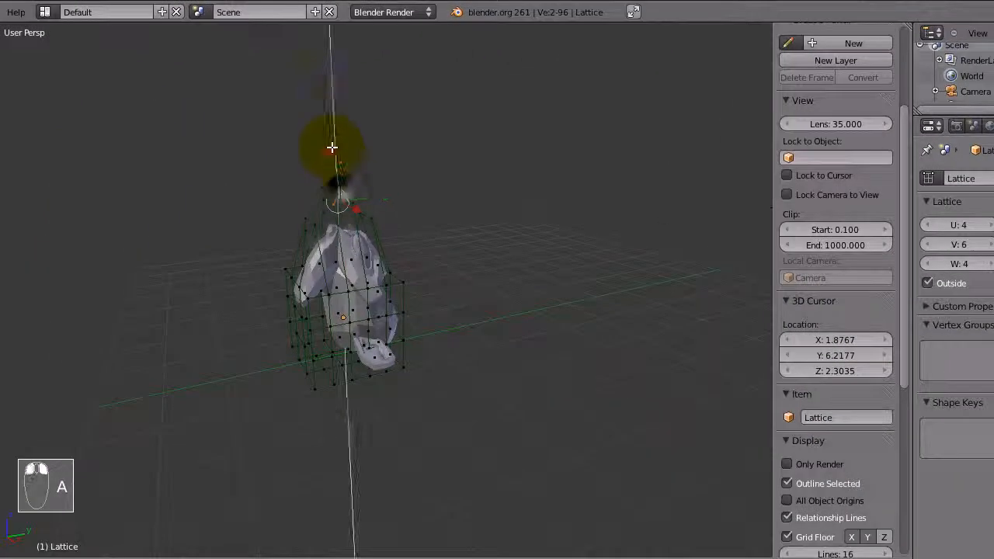
{"action": "left_click_drag", "start_coordinate": [331, 149], "coordinate": [349, 84]}
{"action": "scroll", "coordinate": [365, 211], "scroll_direction": "up", "scroll_amount": 5}
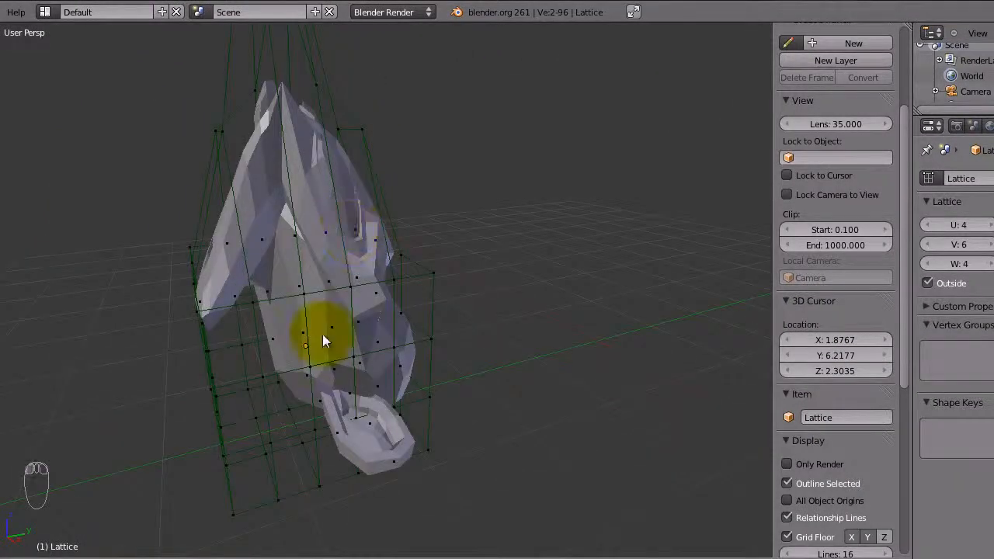
Leave Edit Mode and move the monkey head along Y out of the lattice, ending with a -0.831 shift
{"action": "key", "text": "Tab"}
{"action": "left_click_drag", "start_coordinate": [353, 331], "coordinate": [149, 379]}
{"action": "right_click", "coordinate": [220, 268]}
{"action": "right_click", "coordinate": [349, 332]}
{"action": "scroll", "coordinate": [147, 375], "scroll_direction": "down", "scroll_amount": 3}
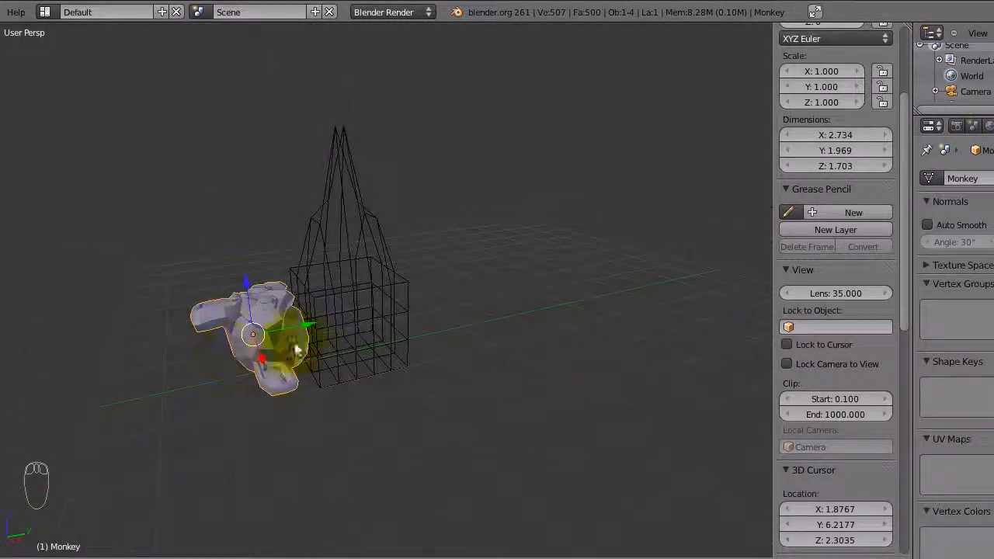
{"action": "left_click_drag", "start_coordinate": [281, 334], "coordinate": [255, 347]}
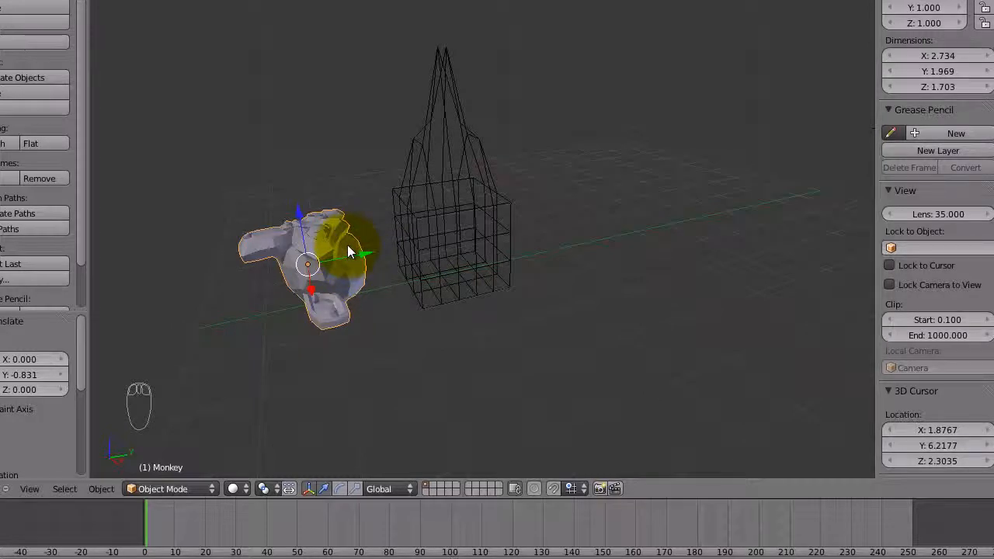
Switch to the Animation screen layout and insert a Location keyframe for the monkey head at frame 1
{"action": "key", "text": "ctrl+Right"}
{"action": "key", "text": "ctrl+Right"}
{"action": "key", "text": "ctrl+Right"}
{"action": "key", "text": "ctrl+Right"}
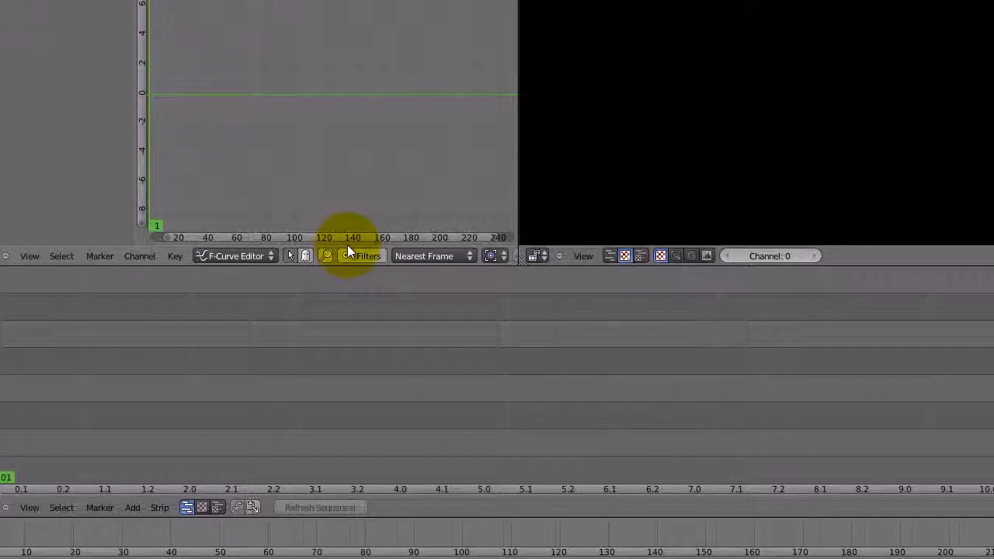
{"action": "key", "text": "ctrl+Right"}
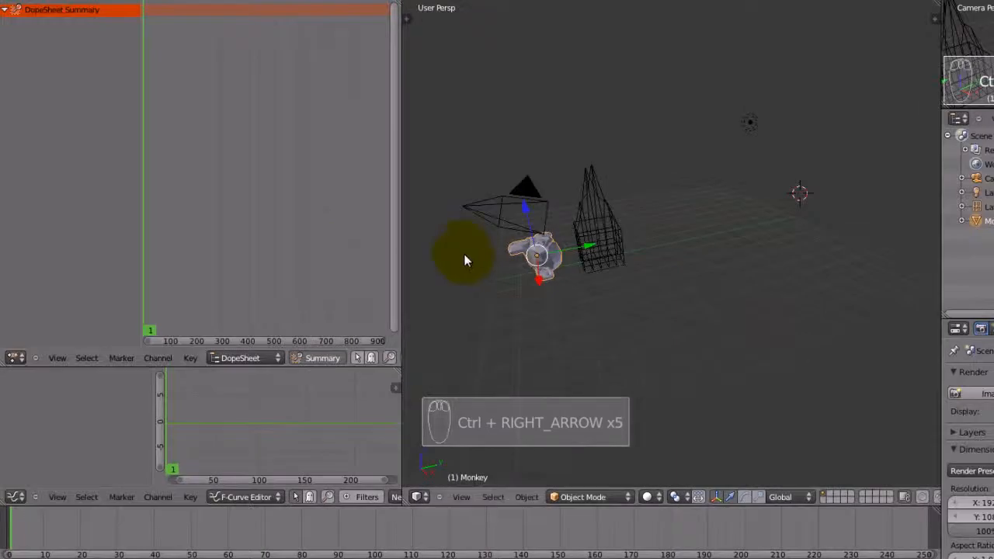
{"action": "middle_click_drag", "start_coordinate": [539, 259], "coordinate": [619, 229]}
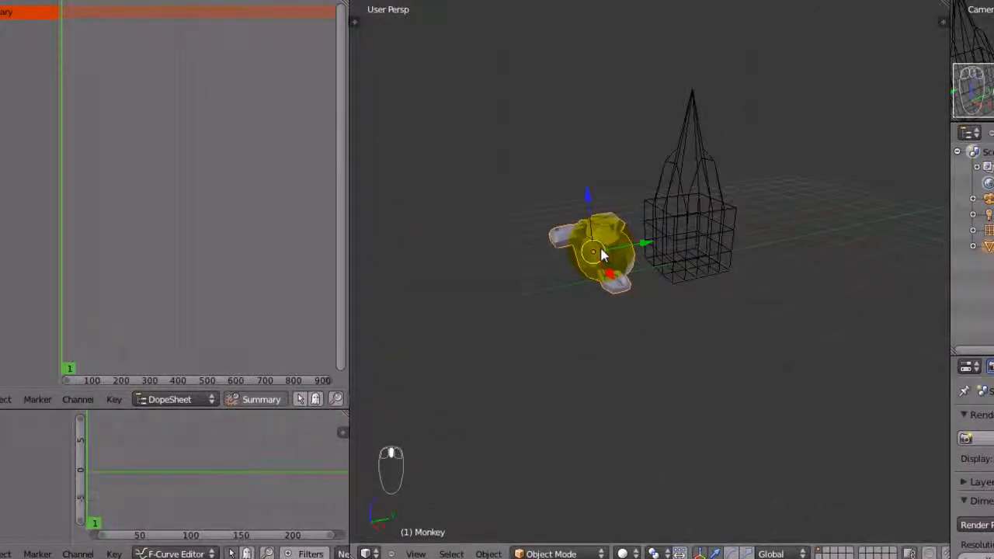
{"action": "key", "text": "i"}
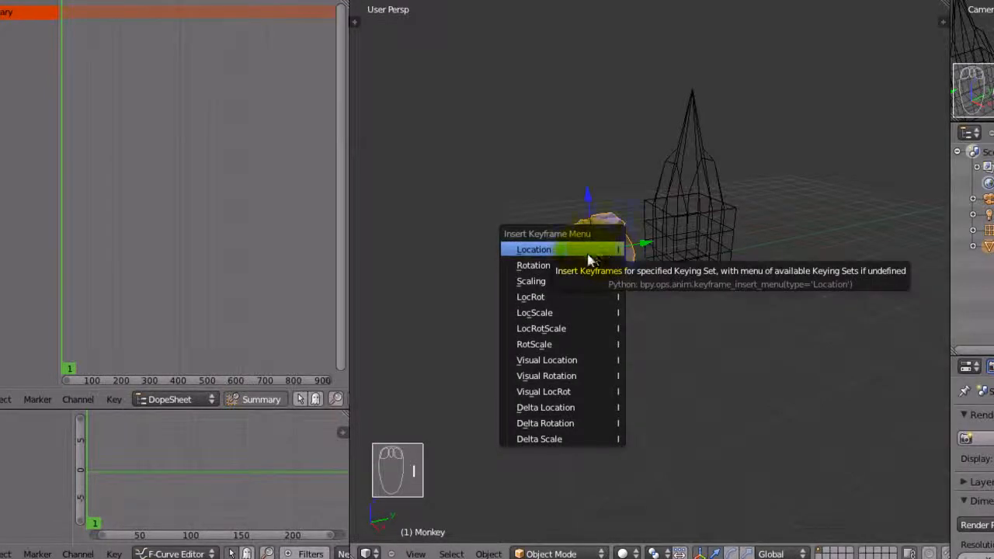
{"action": "left_click", "coordinate": [547, 251]}
{"action": "key", "text": "g"}
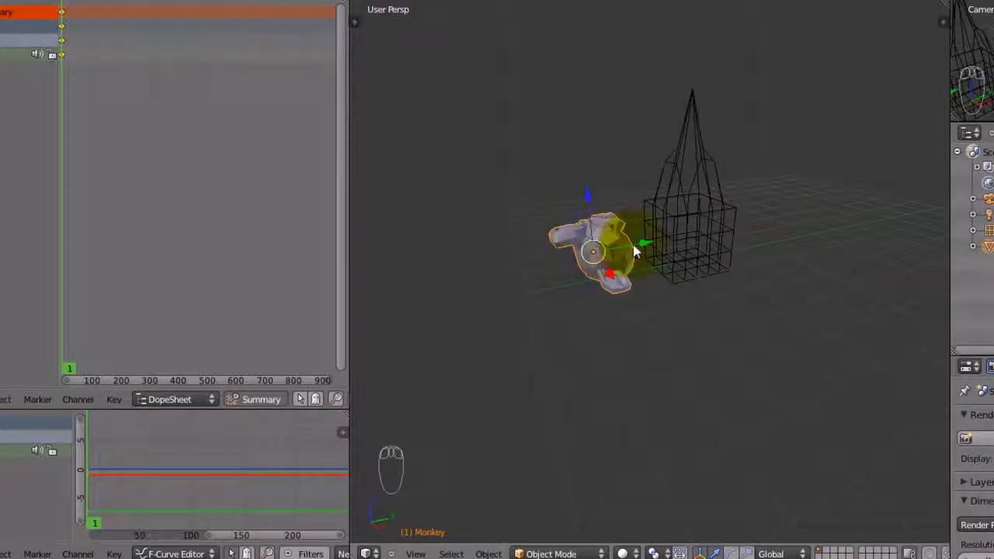
{"action": "key", "text": "y"}
{"action": "left_click_drag", "start_coordinate": [826, 213], "coordinate": [831, 211]}
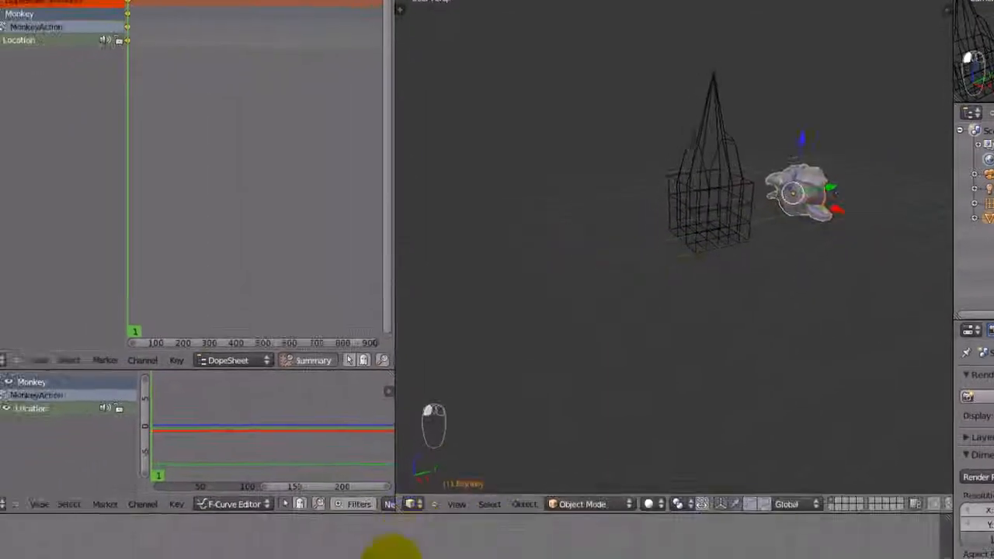
At frame 79, move the monkey head along Y to the far side of the lattice and insert a Location keyframe
{"action": "left_click", "coordinate": [303, 530]}
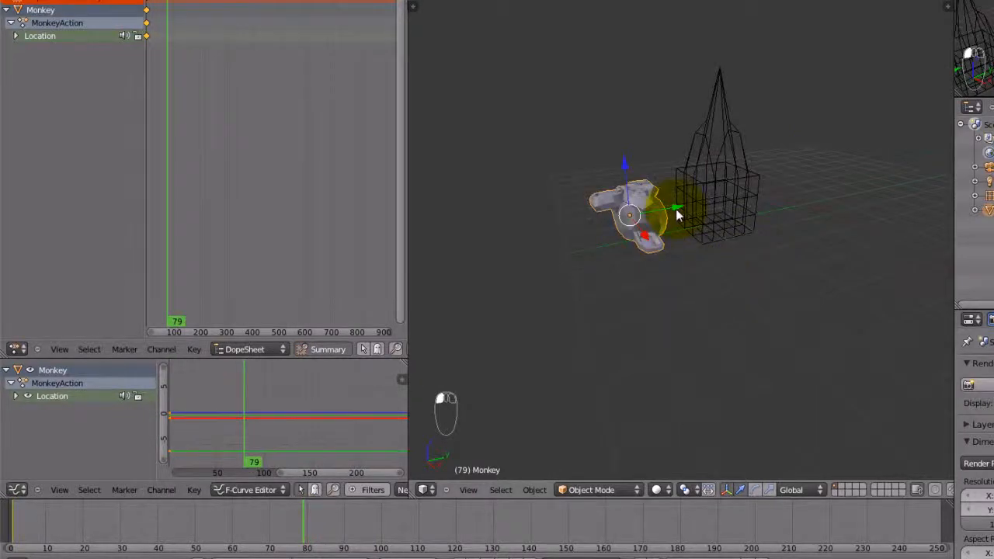
{"action": "key", "text": "g"}
{"action": "key", "text": "y"}
{"action": "left_click", "coordinate": [848, 181]}
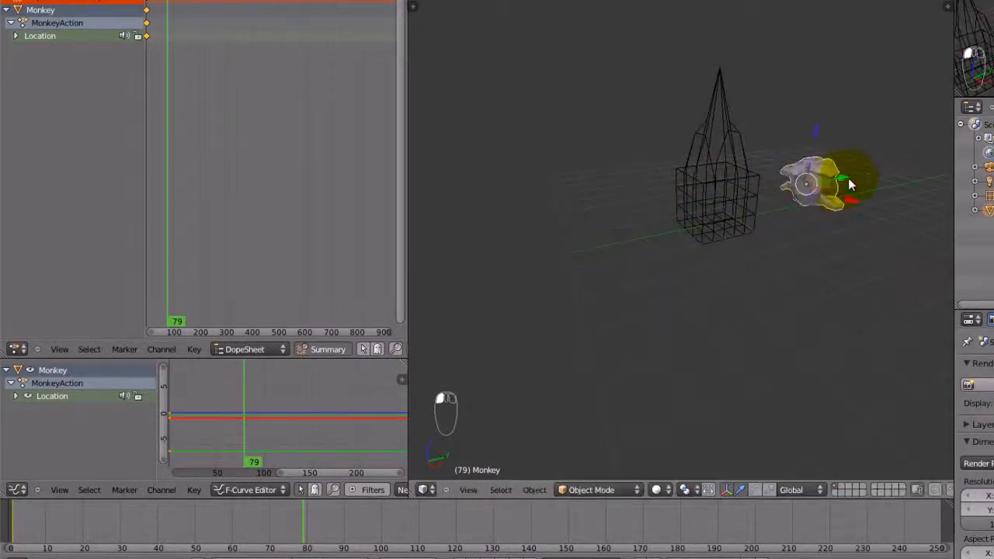
{"action": "key", "text": "i"}
{"action": "left_click", "coordinate": [808, 187]}
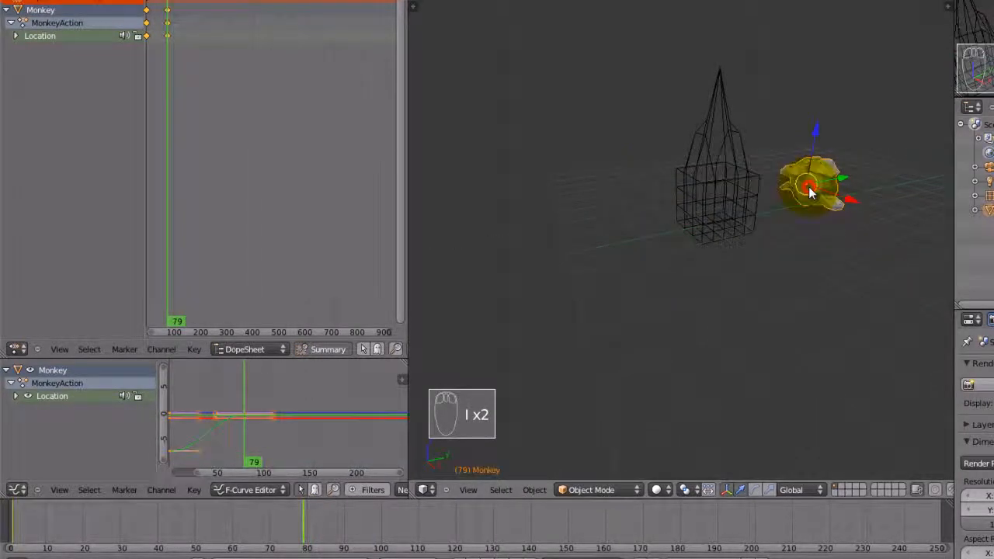
Play the animation from frame 1 to watch the monkey head travel through the lattice, and stop playback
{"action": "left_click", "coordinate": [11, 531]}
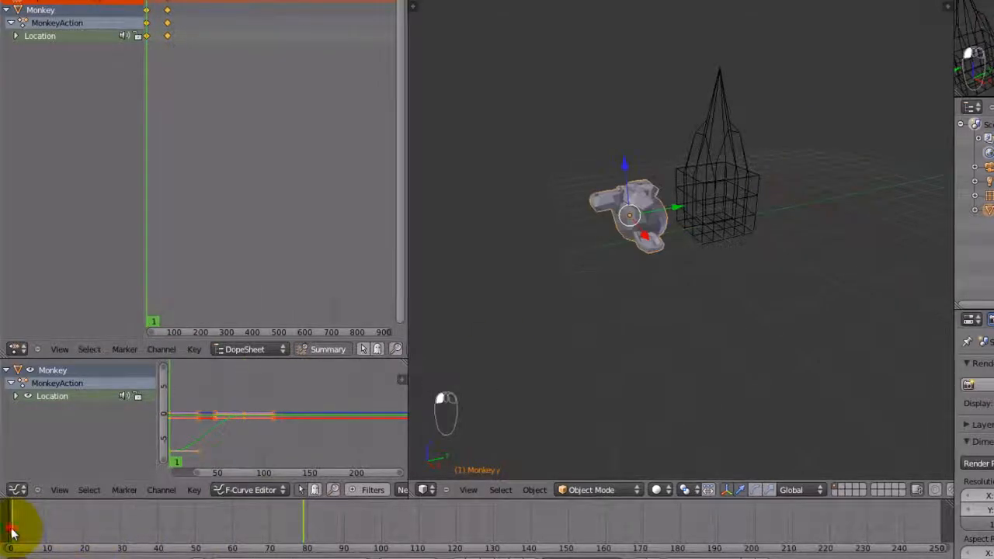
{"action": "left_click", "coordinate": [499, 558]}
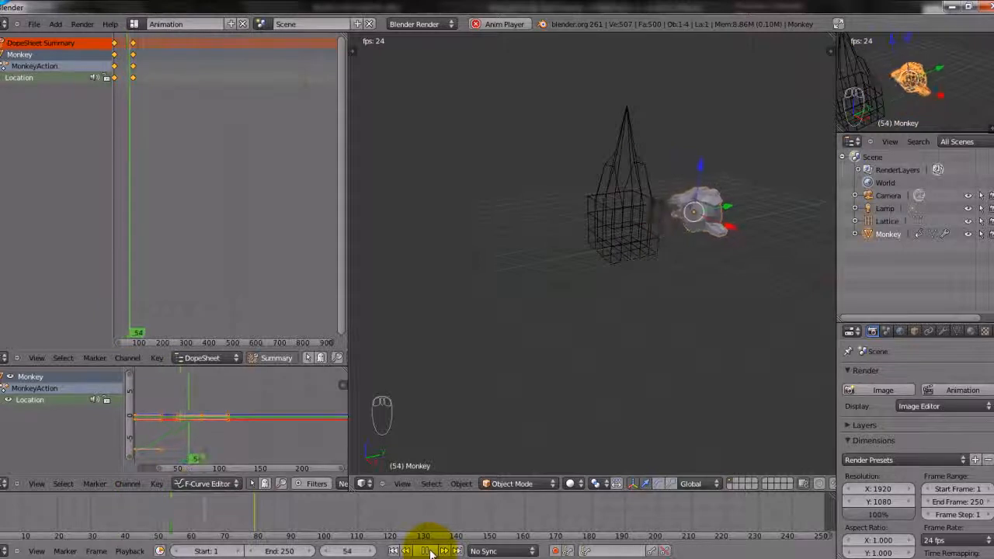
{"action": "left_click", "coordinate": [427, 551]}
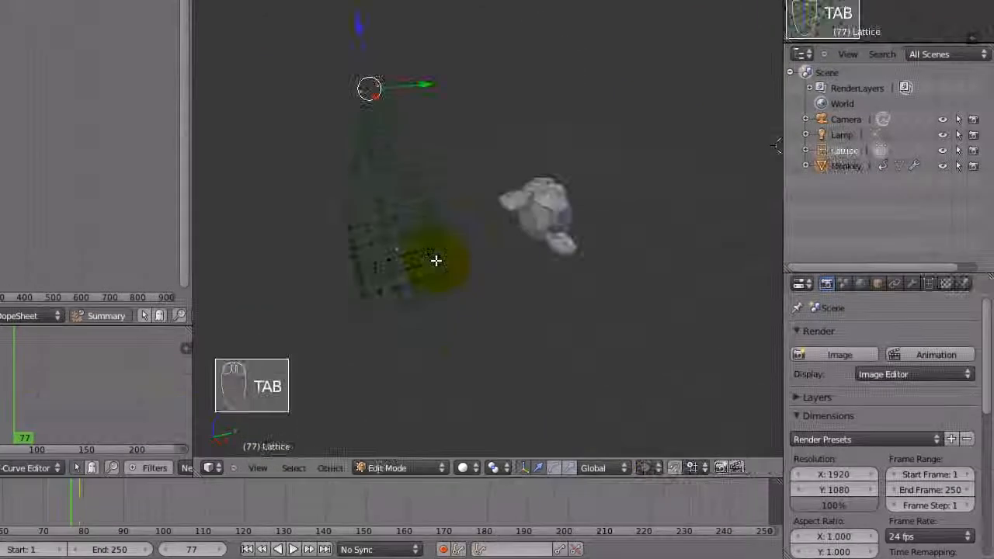
Undo the Edit Mode raises of the lattice's upper control points
{"action": "key", "text": "ctrl+z"}
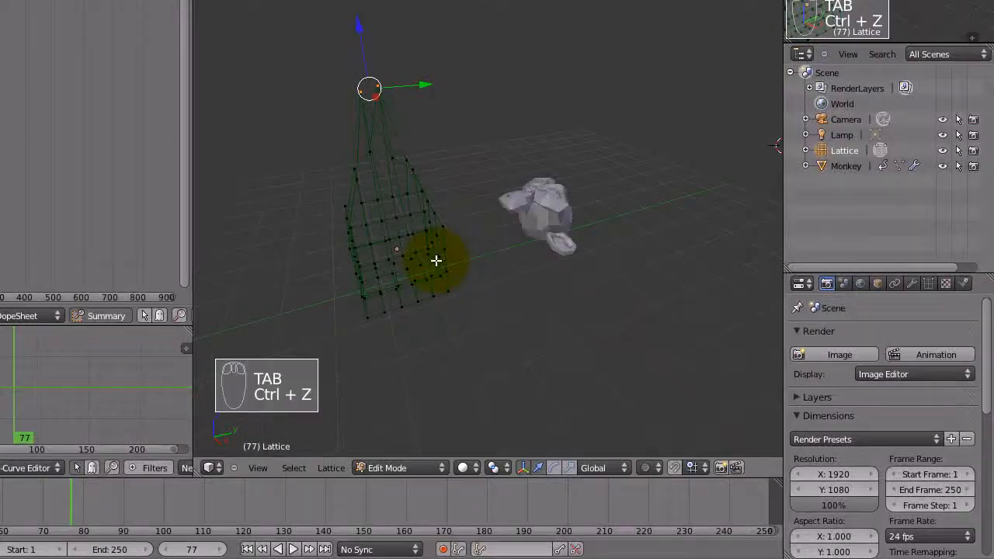
{"action": "key", "text": "ctrl+z"}
{"action": "key", "text": "ctrl+z"}
{"action": "key", "text": "ctrl+z"}
{"action": "key", "text": "ctrl+z"}
{"action": "key", "text": "ctrl+z"}
{"action": "key", "text": "ctrl+z"}
{"action": "key", "text": "ctrl+z"}
{"action": "key", "text": "ctrl+z"}
{"action": "key", "text": "ctrl+z"}
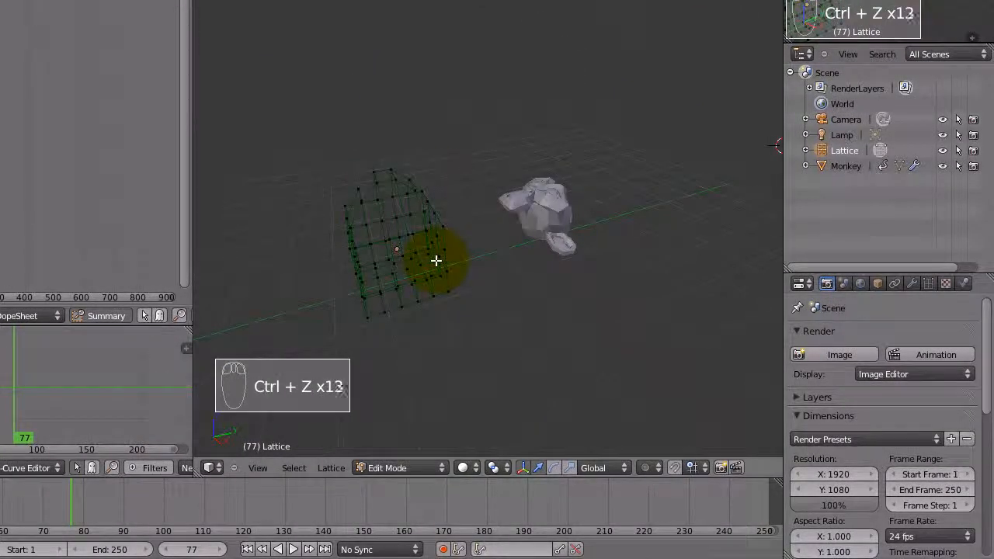
In Object Mode, move the lattice along Y until it surrounds the monkey head, and return to Edit Mode
{"action": "key", "text": "Tab"}
{"action": "key", "text": "g"}
{"action": "key", "text": "y"}
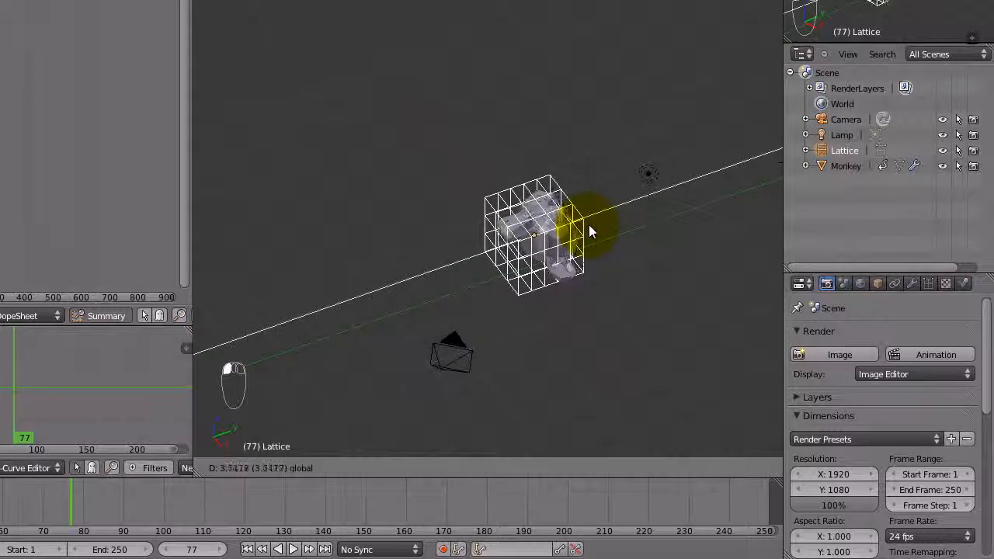
{"action": "left_click", "coordinate": [588, 231]}
{"action": "key", "text": "Tab"}
{"action": "key", "text": "Tab"}
{"action": "key", "text": "Tab"}
{"action": "key", "text": "ctrl+z"}
{"action": "key", "text": "Tab"}
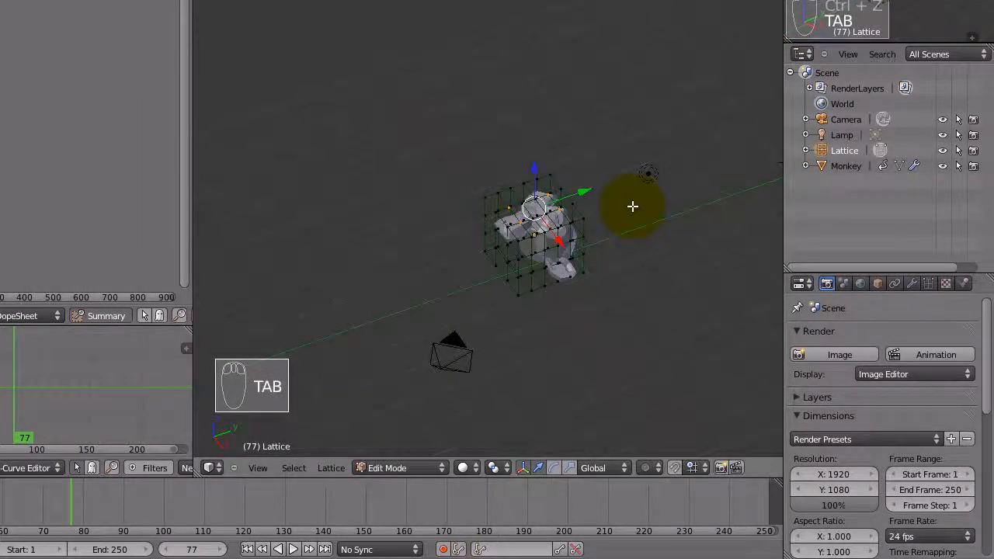
Select all the lattice's control points and scale them down along Z to flatten the lattice around the head
{"action": "key", "text": "a"}
{"action": "key", "text": "a"}
{"action": "key", "text": "a"}
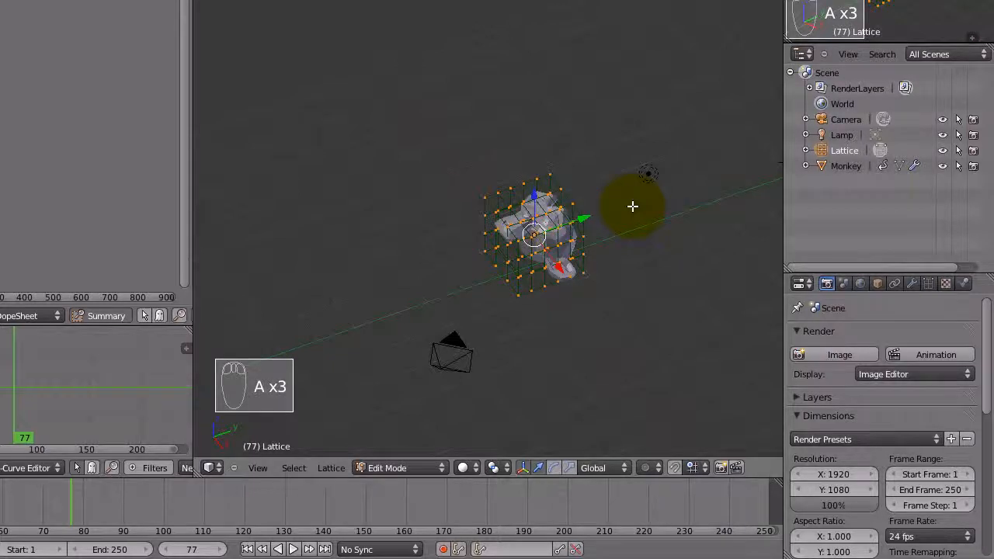
{"action": "key", "text": "s"}
{"action": "key", "text": "z"}
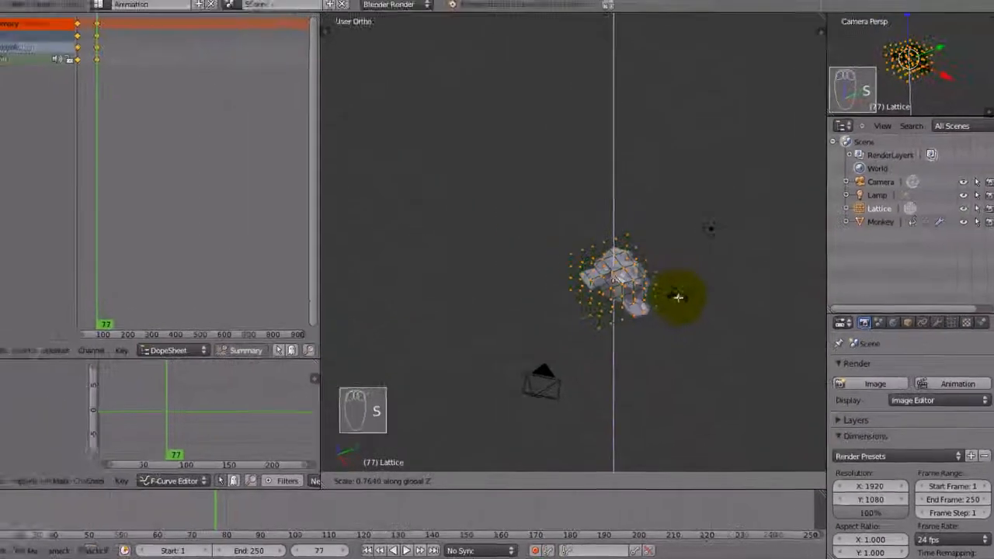
{"action": "left_click", "coordinate": [646, 319]}
{"action": "scroll", "coordinate": [640, 319], "scroll_direction": "up", "scroll_amount": 3}
{"action": "key", "text": "Tab"}
{"action": "middle_click_drag", "start_coordinate": [651, 332], "coordinate": [533, 377]}
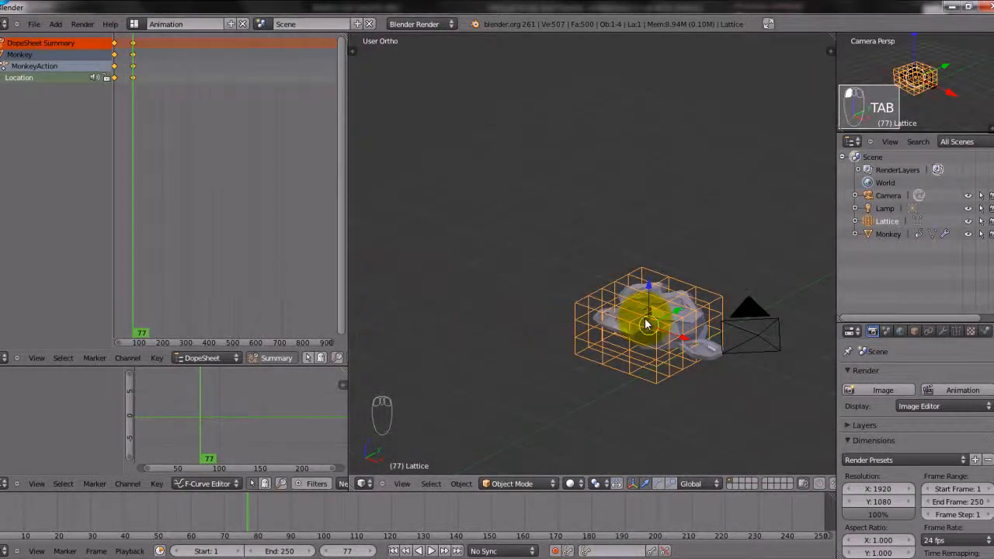
{"action": "scroll", "coordinate": [647, 324], "scroll_direction": "up", "scroll_amount": 1}
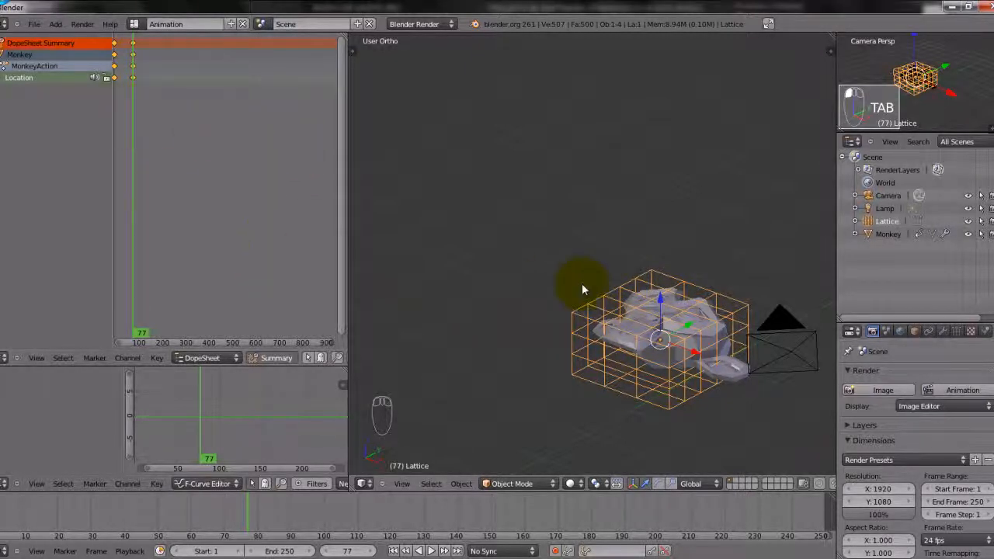
Raise the four central control points of the lattice's top layer along Z to form a tall peak
{"action": "key", "text": "Tab"}
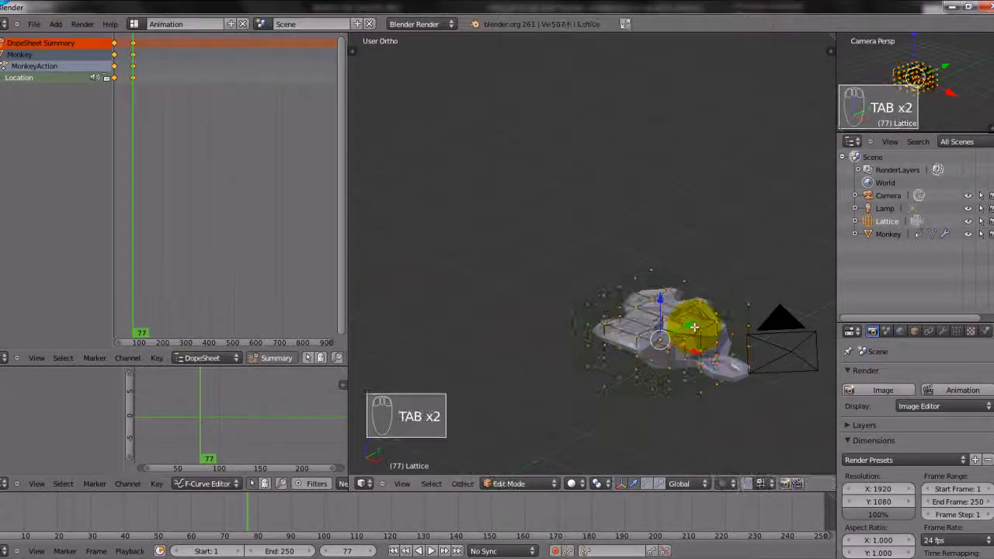
{"action": "right_click", "coordinate": [640, 307], "text": "shift"}
{"action": "right_click", "coordinate": [656, 302], "text": "shift"}
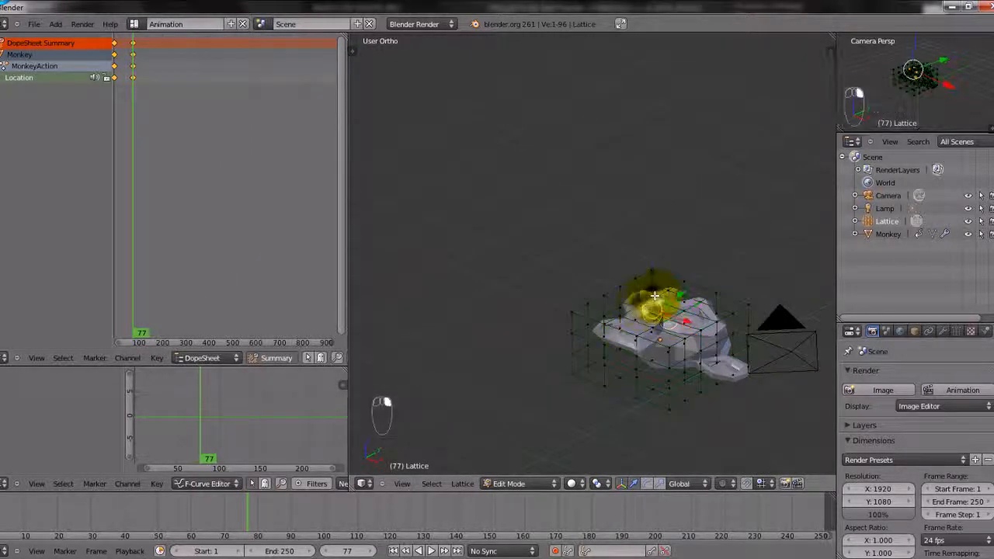
{"action": "right_click", "coordinate": [685, 310], "text": "shift"}
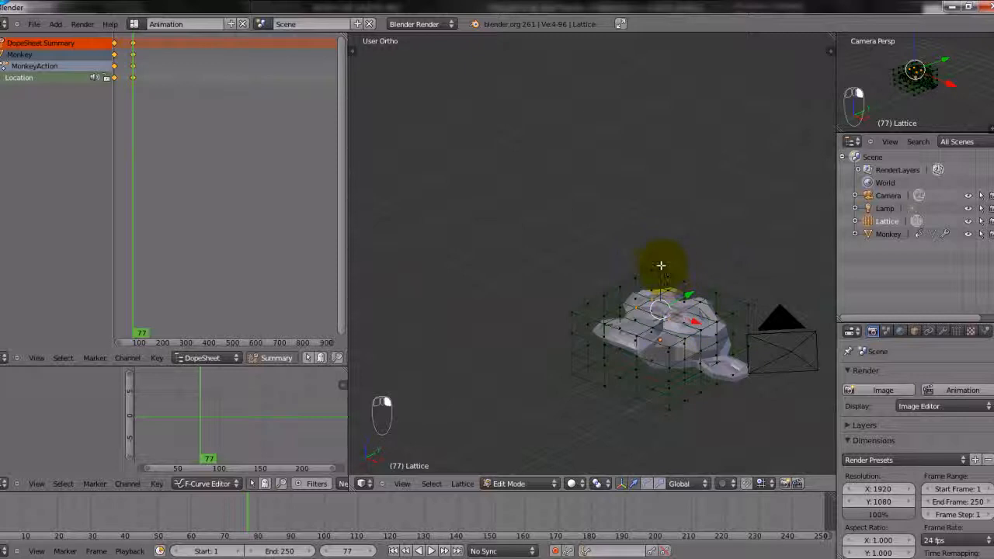
{"action": "key", "text": "g"}
{"action": "key", "text": "z"}
{"action": "left_click", "coordinate": [679, 153]}
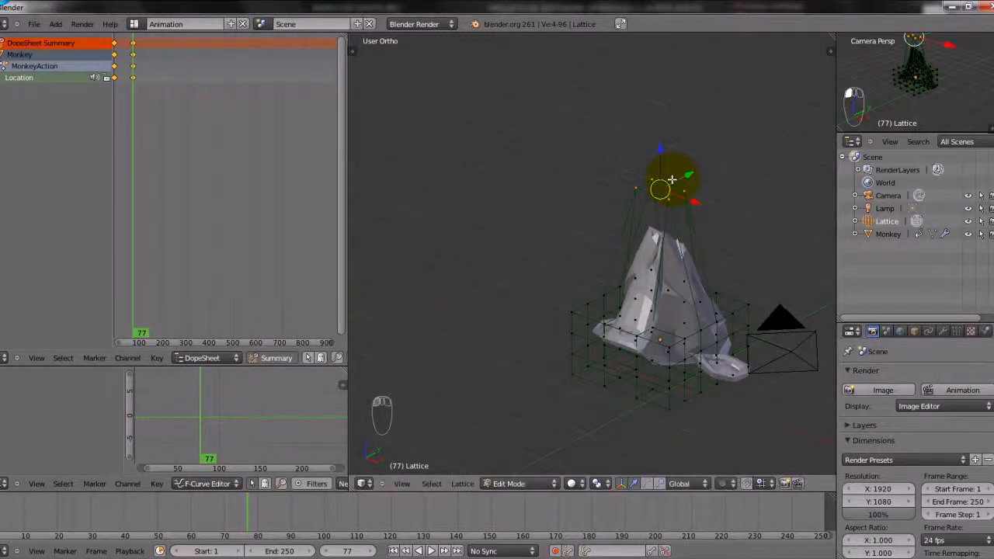
Try to insert a keyframe for all the lattice's control points in Edit Mode
{"action": "key", "text": "a"}
{"action": "key", "text": "a"}
{"action": "key", "text": "a"}
{"action": "key", "text": "a"}
{"action": "key", "text": "i"}
{"action": "key", "text": "i"}
{"action": "key", "text": "i"}
{"action": "key", "text": "i"}
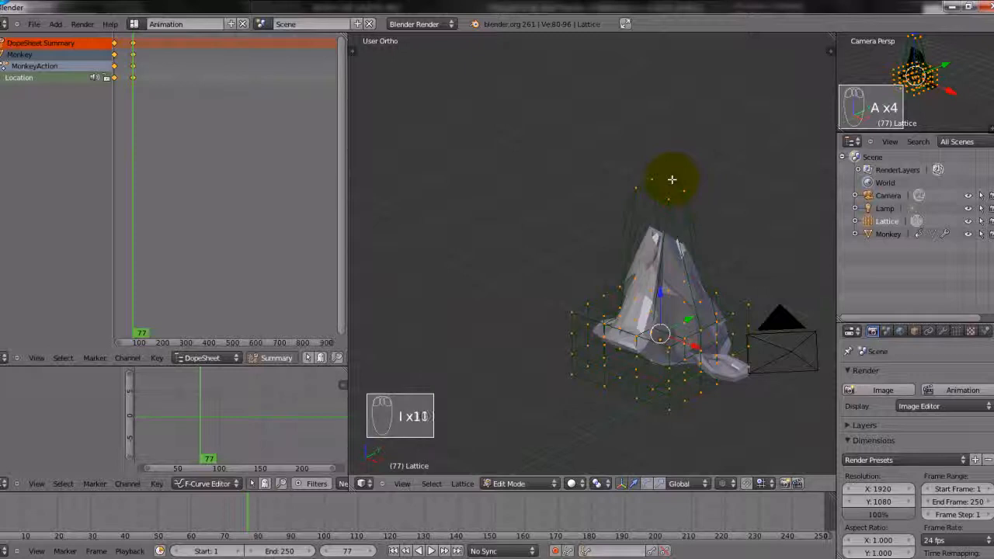
{"action": "key", "text": "Escape"}
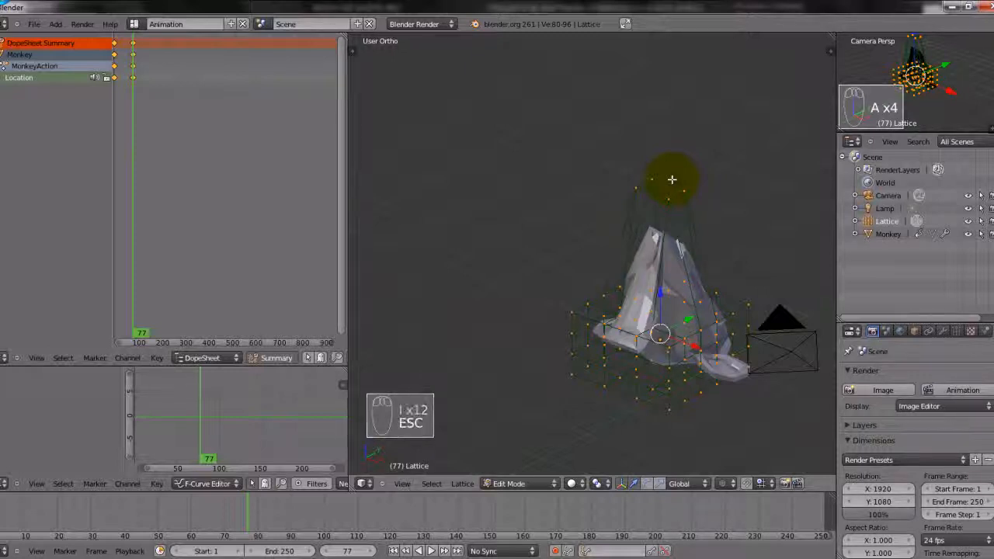
In Object Mode, insert a LocRotScale keyframe for the peaked lattice at frame 124
{"action": "key", "text": "Tab"}
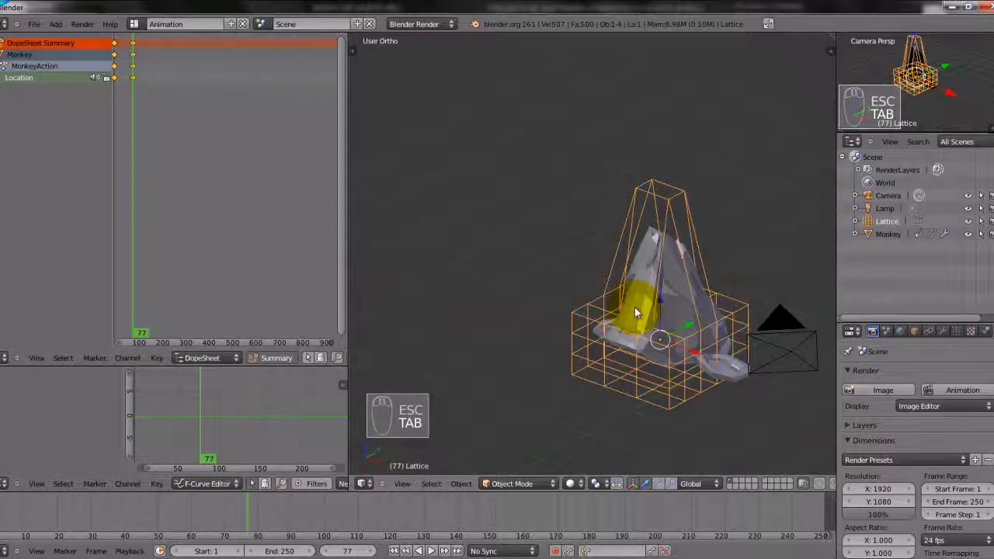
{"action": "key", "text": "i"}
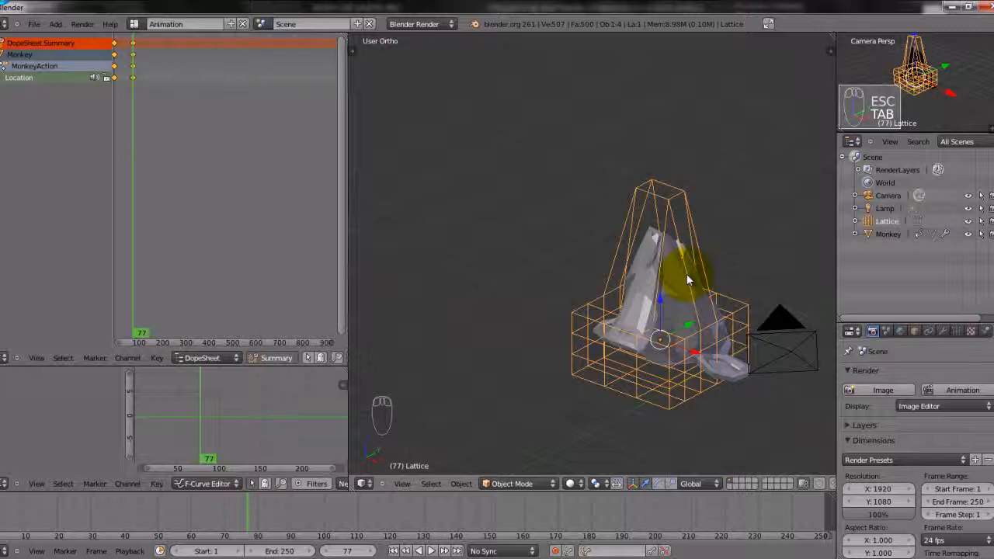
{"action": "key", "text": "i"}
{"action": "key", "text": "i"}
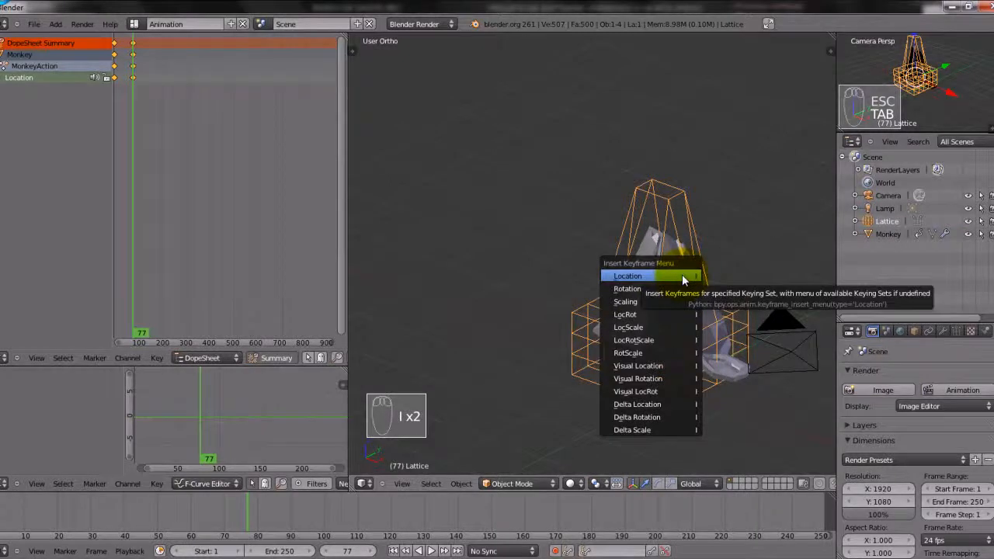
{"action": "left_click", "coordinate": [405, 510]}
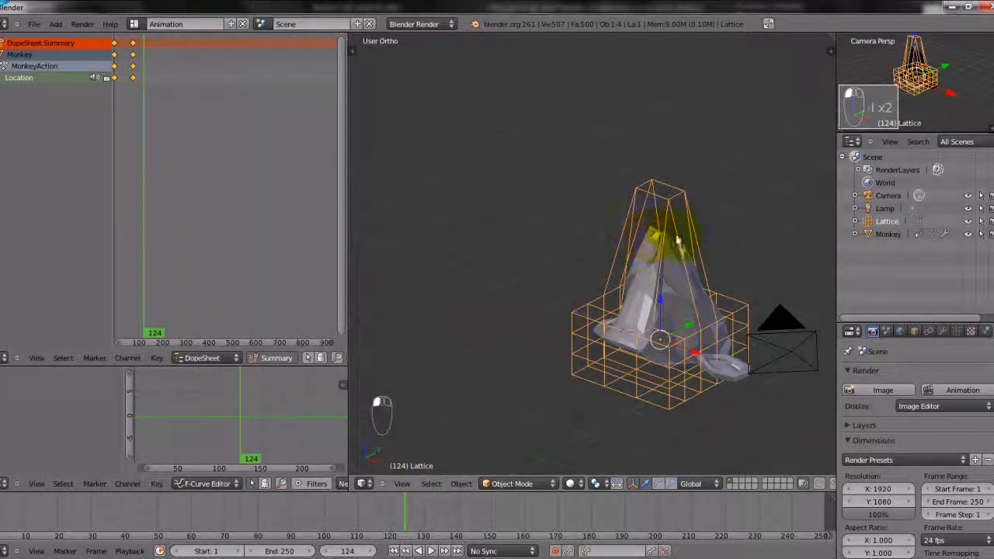
{"action": "key", "text": "i"}
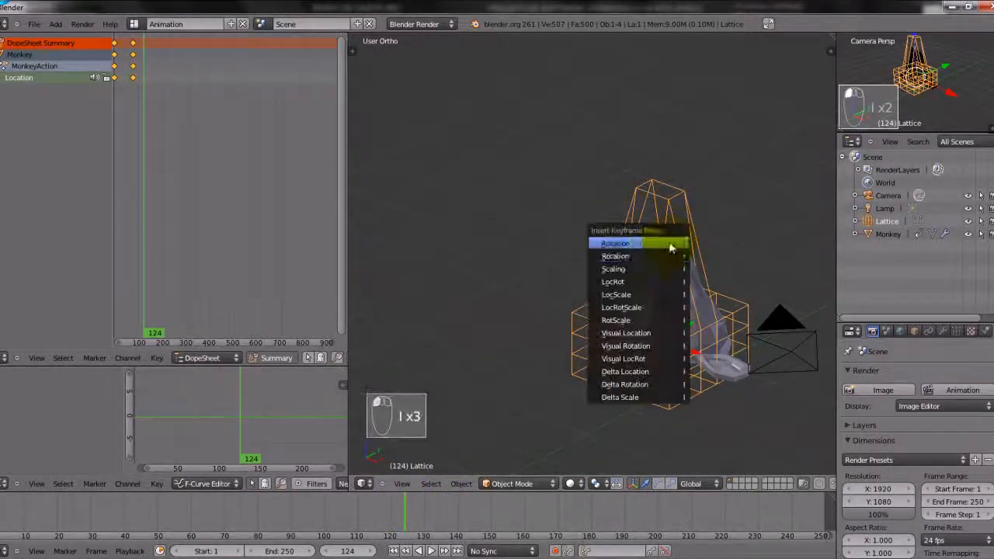
{"action": "left_click", "coordinate": [626, 309]}
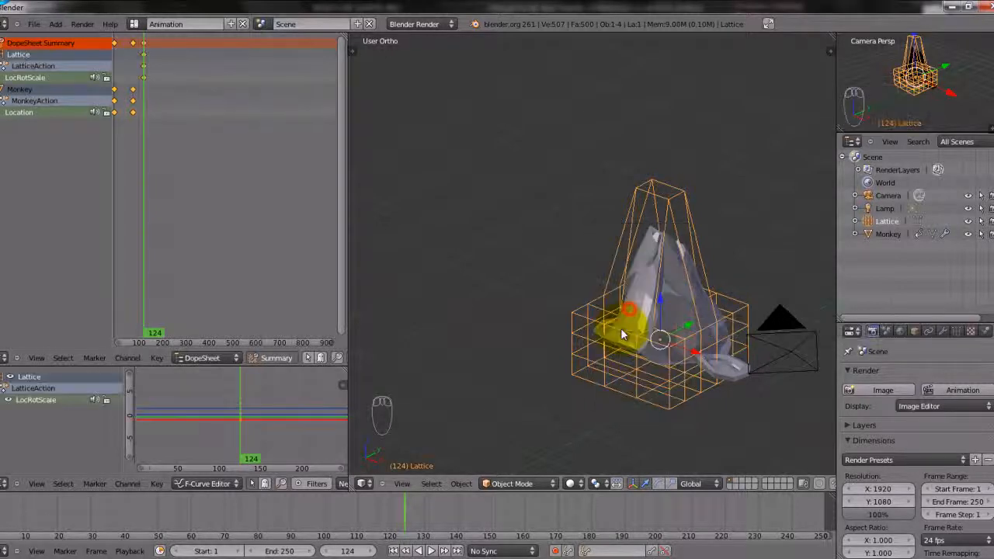
At frame 175, lower the four raised control points along Z to the level of the lattice's top layer
{"action": "left_click", "coordinate": [115, 254]}
{"action": "mouse_move", "coordinate": [116, 256]}
{"action": "left_mouse_down"}
{"action": "mouse_move", "coordinate": [105, 254]}
{"action": "mouse_move", "coordinate": [142, 237]}
{"action": "mouse_move", "coordinate": [112, 249]}
{"action": "left_mouse_up"}
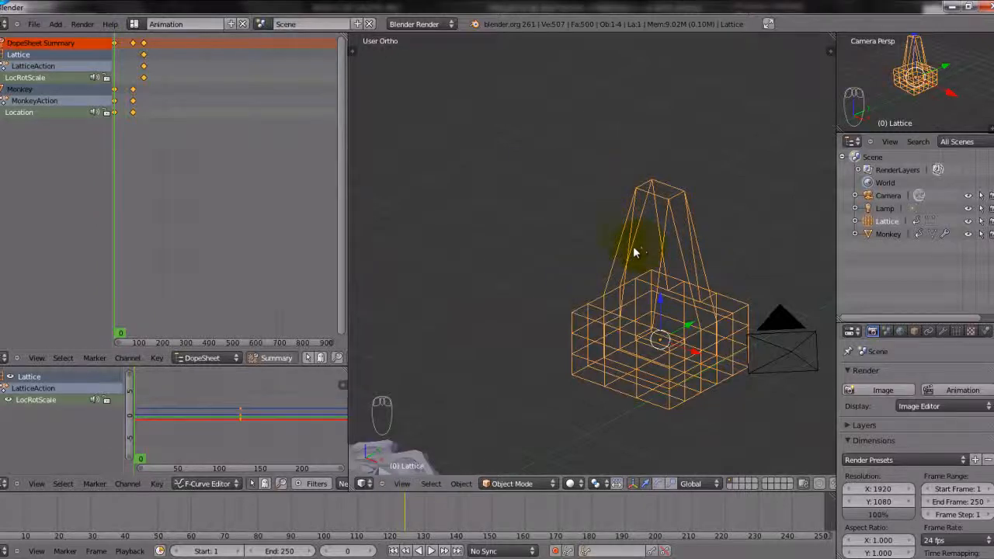
{"action": "left_click_drag", "start_coordinate": [113, 103], "coordinate": [157, 96]}
{"action": "key", "text": "Tab"}
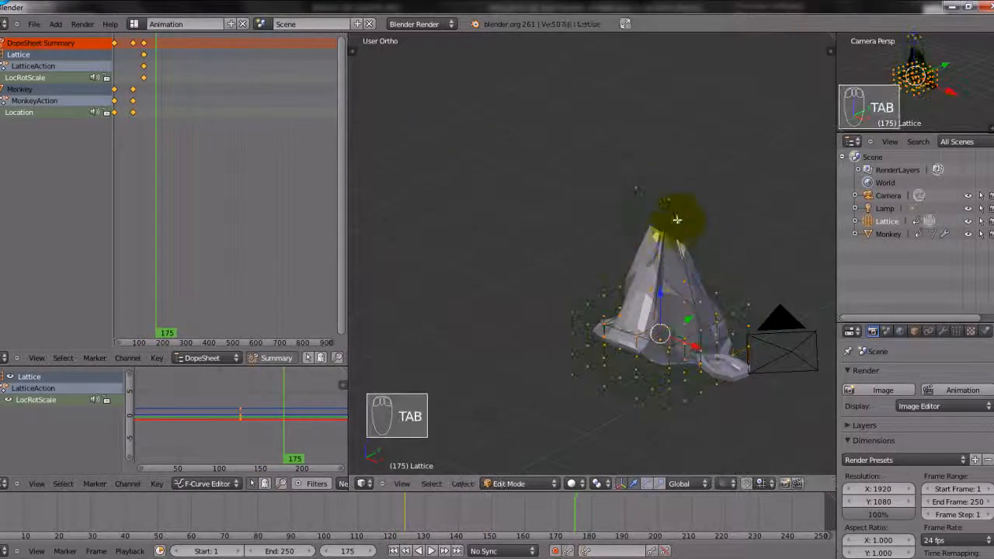
{"action": "key", "text": "a"}
{"action": "key", "text": "a"}
{"action": "key", "text": "b"}
{"action": "mouse_move", "coordinate": [632, 165]}
{"action": "left_mouse_down"}
{"action": "mouse_move", "coordinate": [691, 191]}
{"action": "mouse_move", "coordinate": [699, 204]}
{"action": "left_mouse_up"}
{"action": "key", "text": "g"}
{"action": "key", "text": "z"}
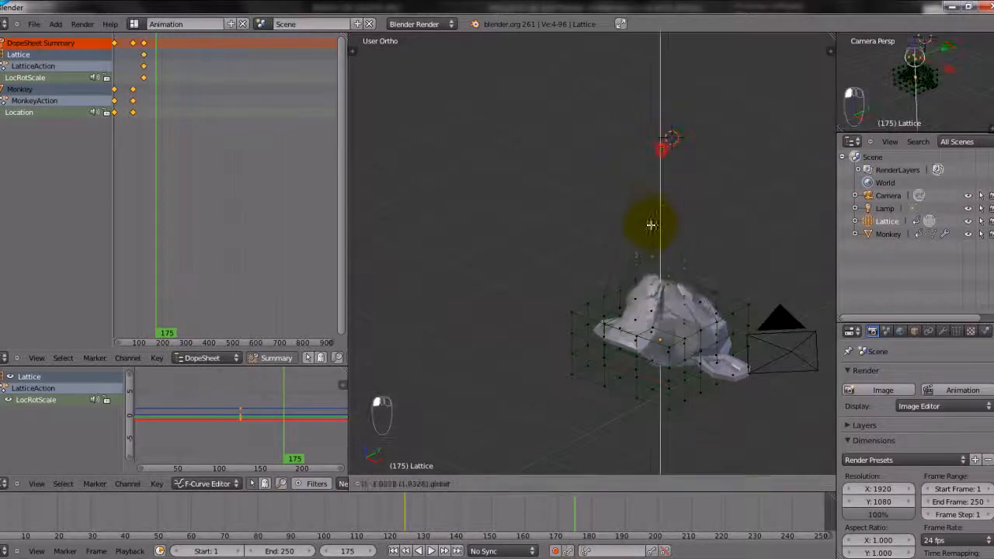
{"action": "left_click", "coordinate": [638, 300]}
{"action": "key", "text": "Tab"}
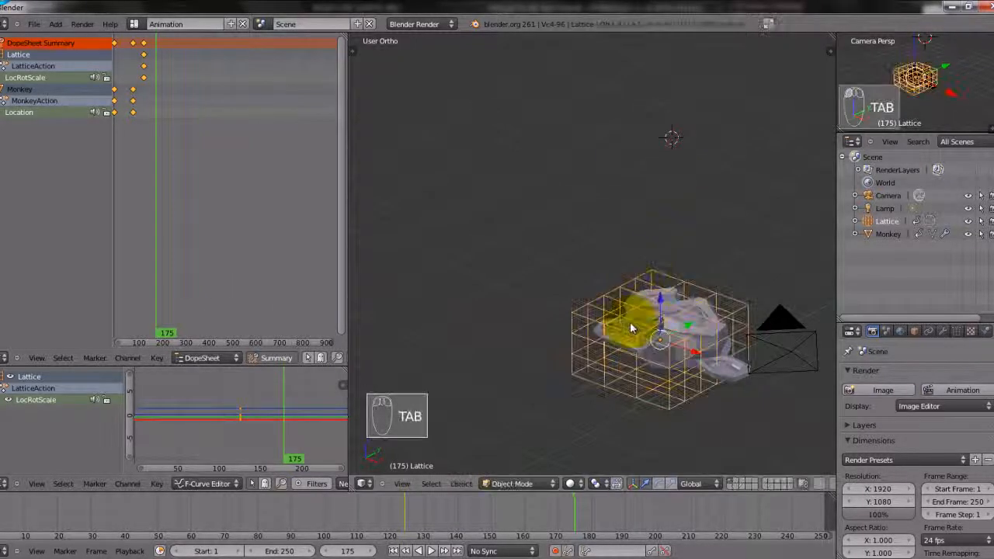
Insert a LocRotScale keyframe for the lattice at frame 175 and scrub through the animation to check the deformation
{"action": "key", "text": "i"}
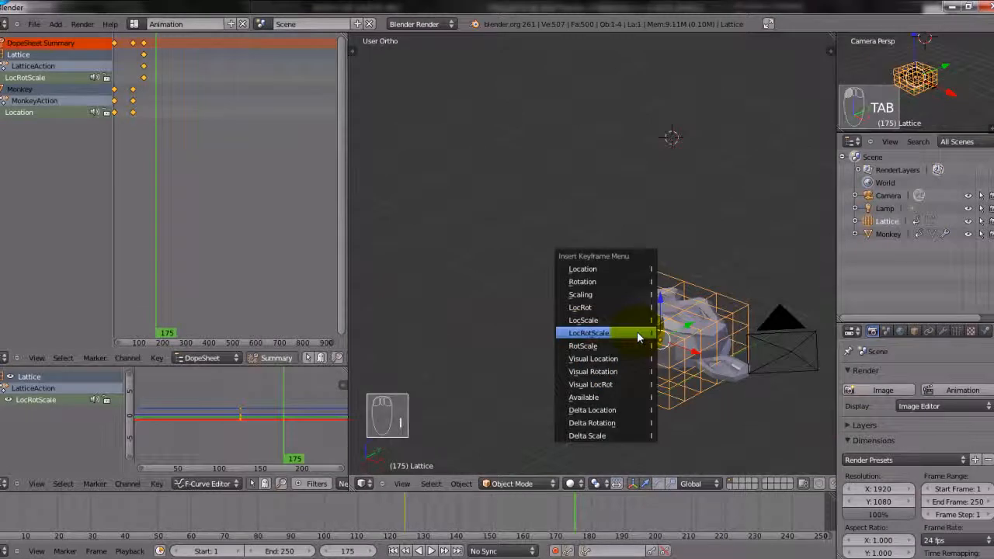
{"action": "left_click", "coordinate": [637, 331]}
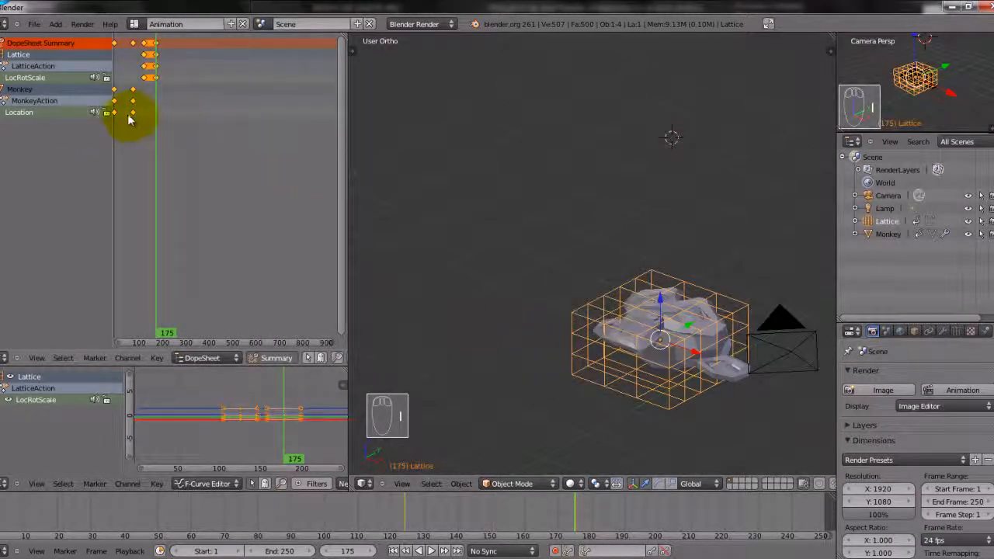
{"action": "left_click_drag", "start_coordinate": [117, 117], "coordinate": [160, 107]}
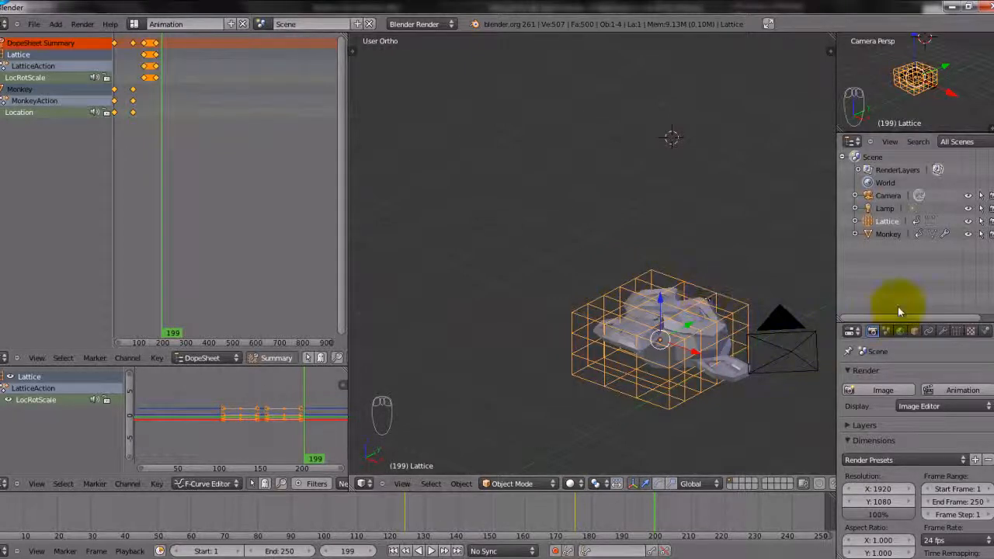
Enlarge the properties area and show the lattice's object data settings
{"action": "left_click_drag", "start_coordinate": [890, 318], "coordinate": [906, 224]}
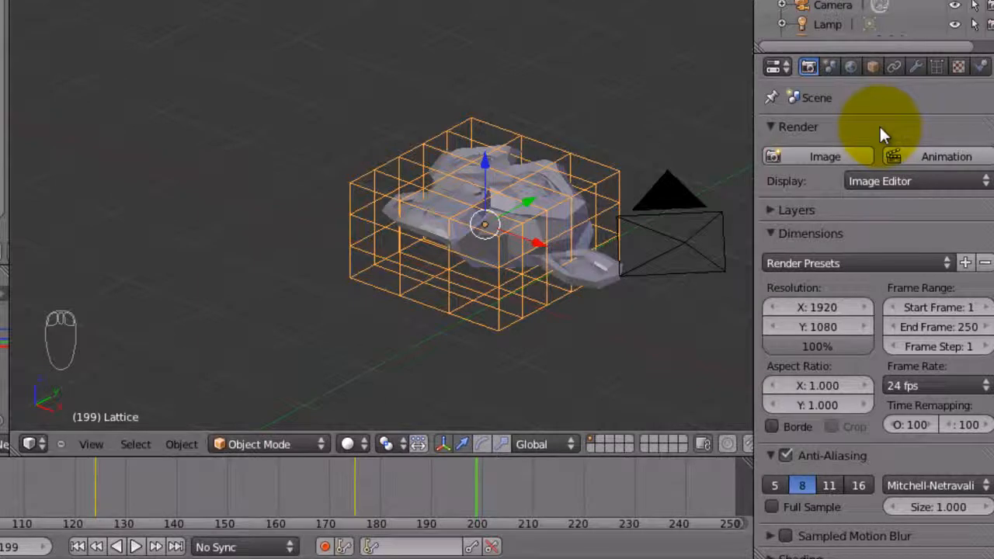
{"action": "left_click", "coordinate": [933, 66]}
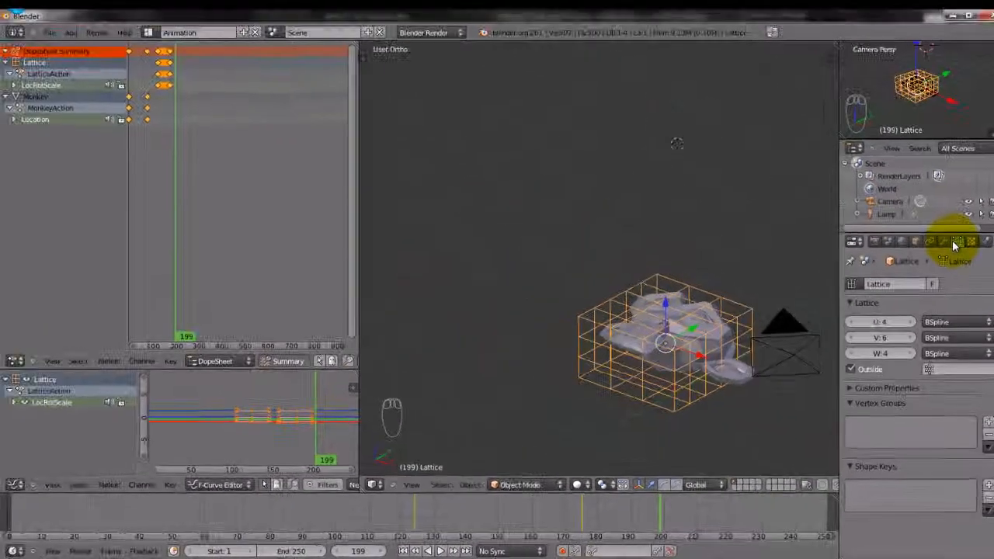
Select all keyframes in the DopeSheet and delete them
{"action": "left_click", "coordinate": [204, 104]}
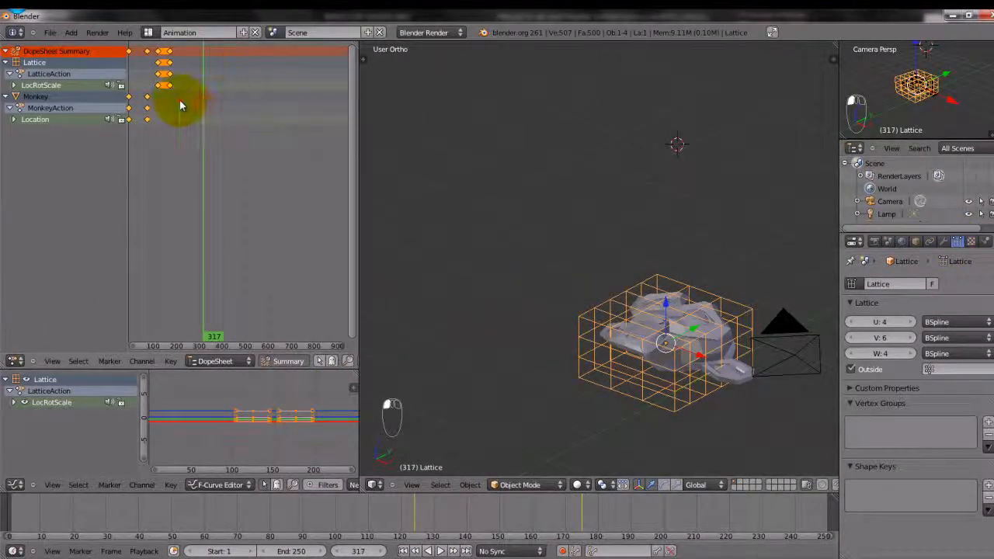
{"action": "key", "text": "a"}
{"action": "key", "text": "a"}
{"action": "key", "text": "Delete"}
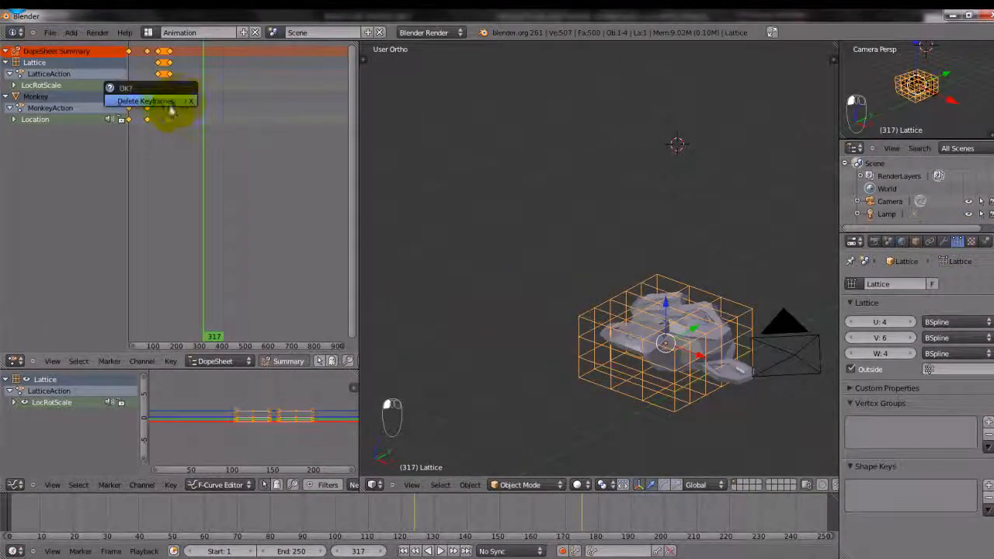
{"action": "left_click", "coordinate": [170, 110]}
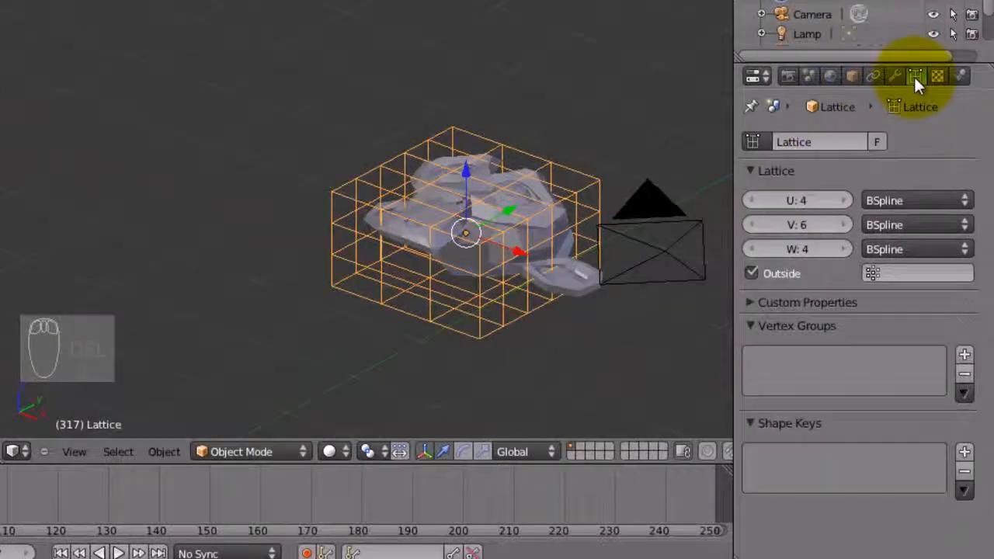
Add a Basis shape key to the lattice and a second shape key named narizLongo
{"action": "left_click", "coordinate": [964, 455]}
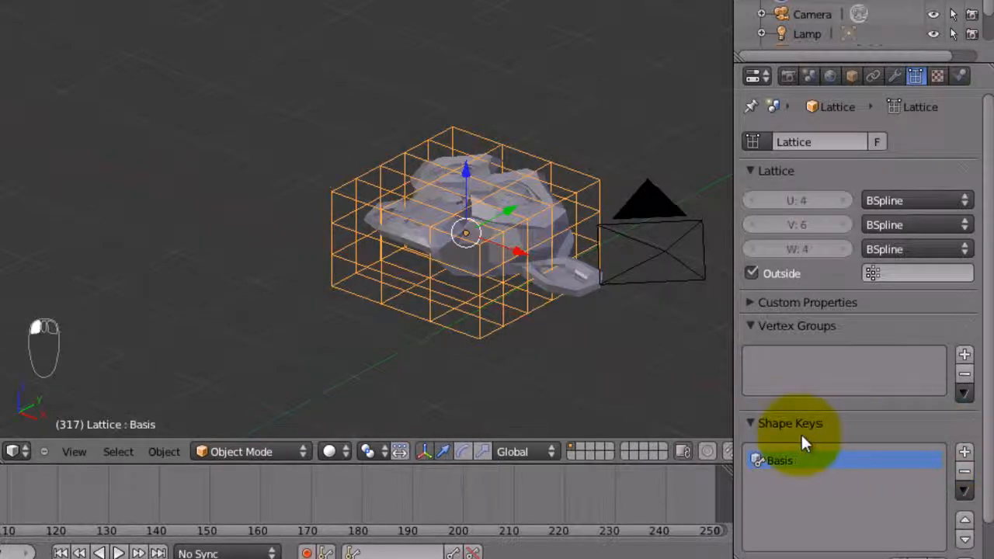
{"action": "scroll", "coordinate": [817, 439], "scroll_direction": "down", "scroll_amount": 2}
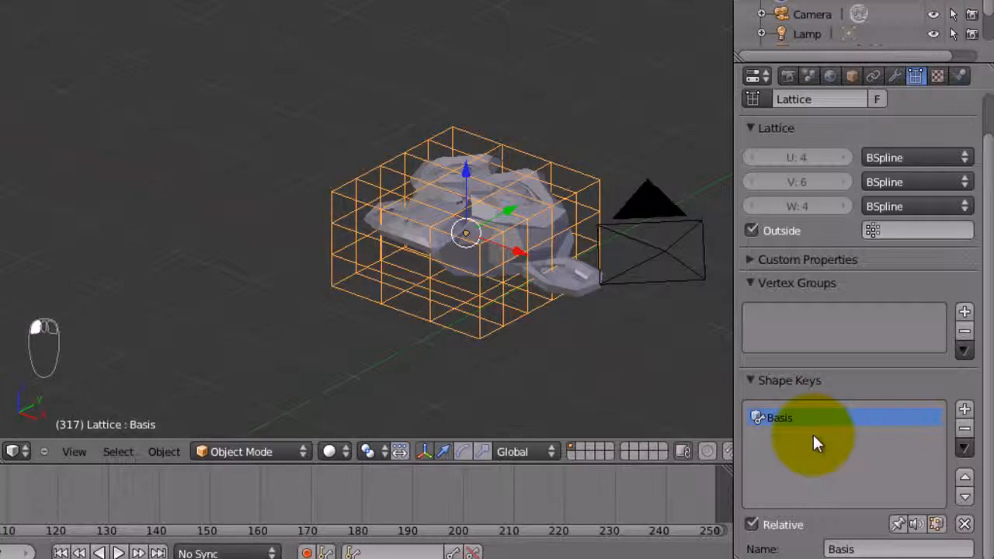
{"action": "left_click", "coordinate": [962, 412]}
{"action": "left_click", "coordinate": [859, 547]}
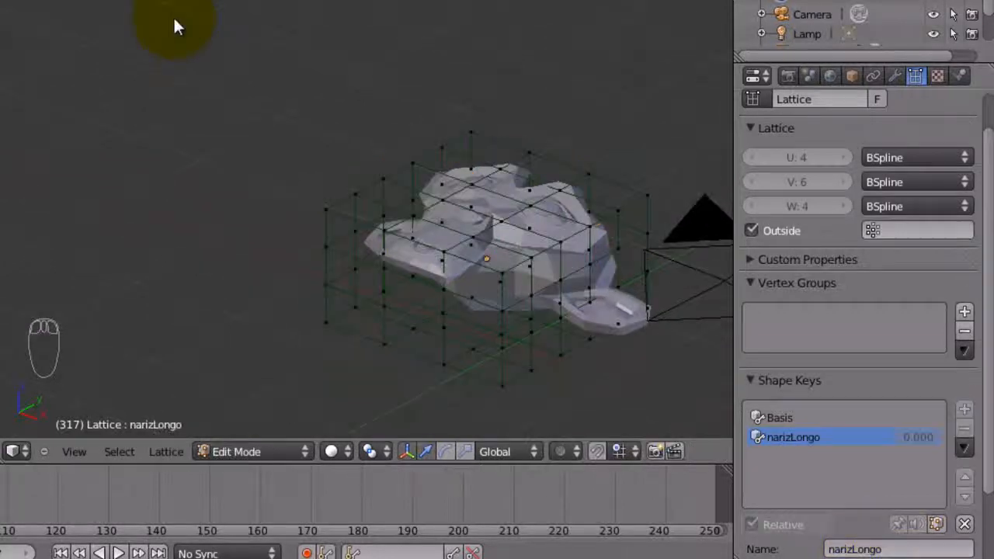
Return the lattice to Object Mode and try to change its U and V resolution
{"action": "right_click", "coordinate": [561, 191]}
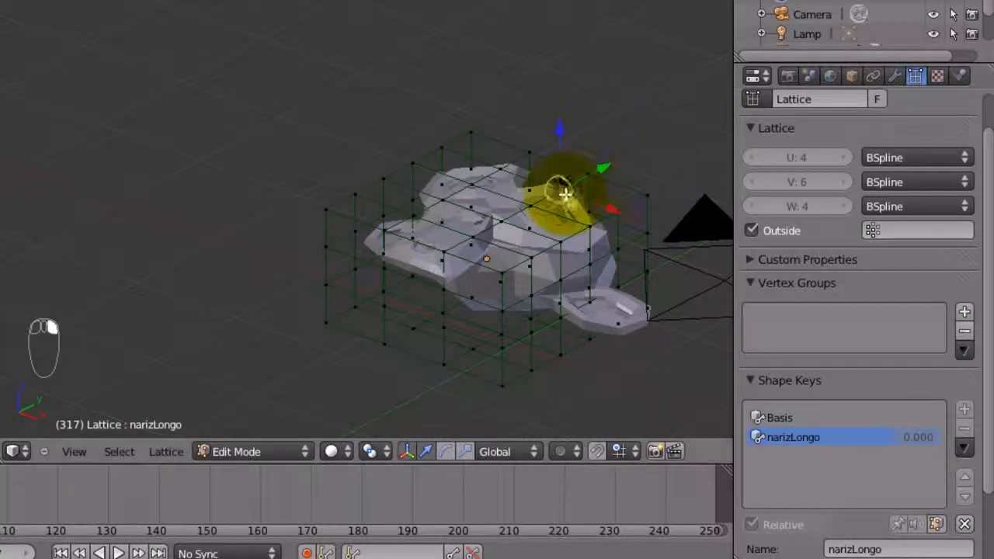
{"action": "left_click", "coordinate": [841, 180]}
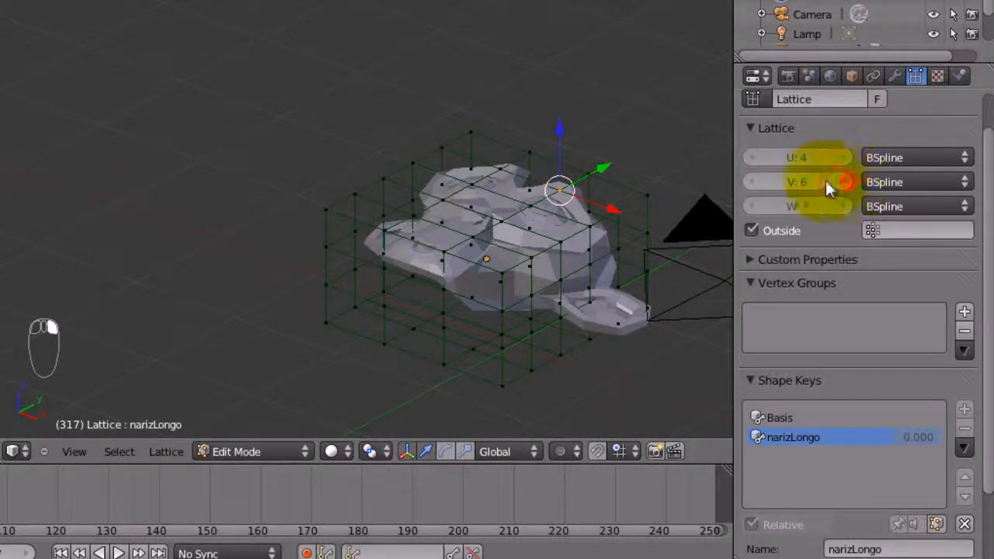
{"action": "key", "text": "Tab"}
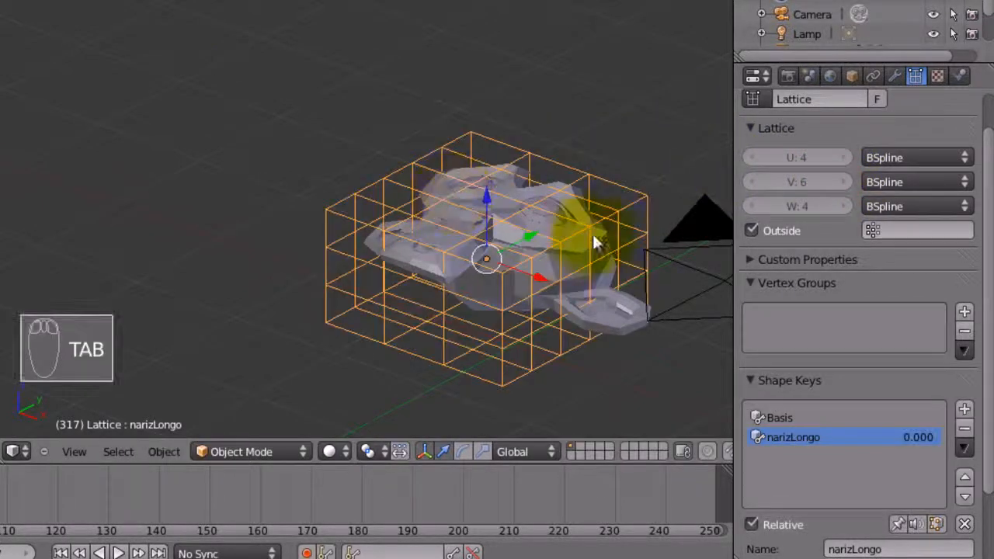
{"action": "key", "text": "a"}
{"action": "key", "text": "a"}
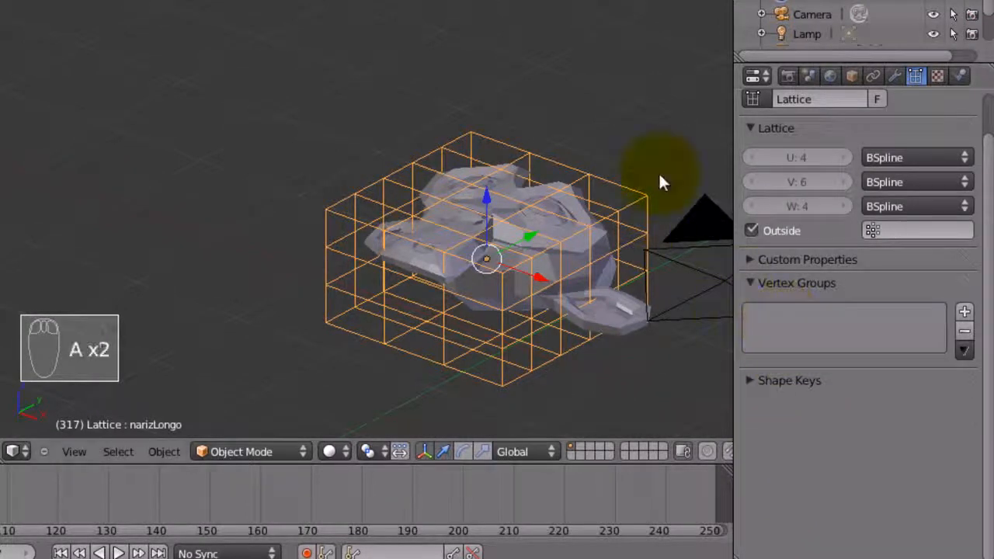
{"action": "left_click", "coordinate": [809, 155]}
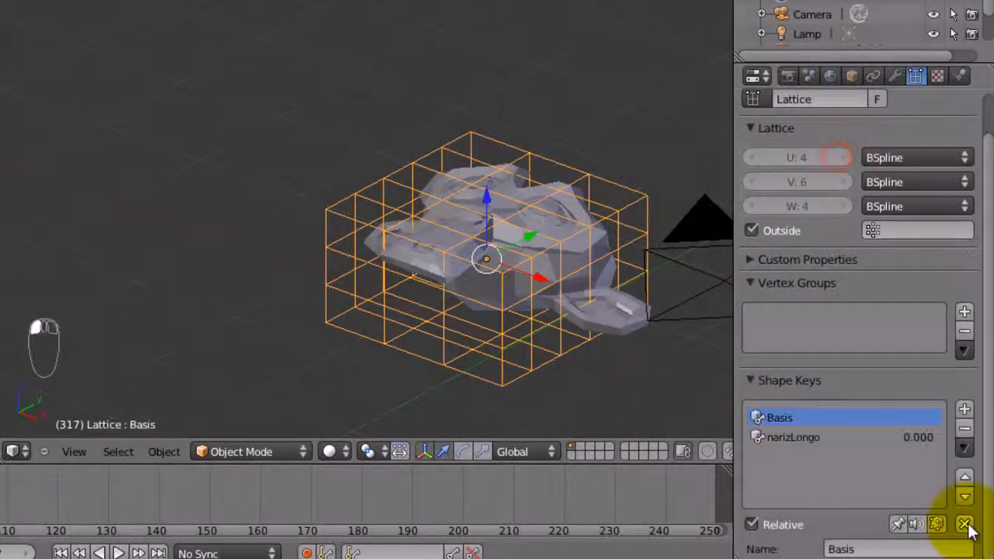
Remove both the Basis and narizLongo shape keys from the lattice
{"action": "left_click", "coordinate": [966, 524]}
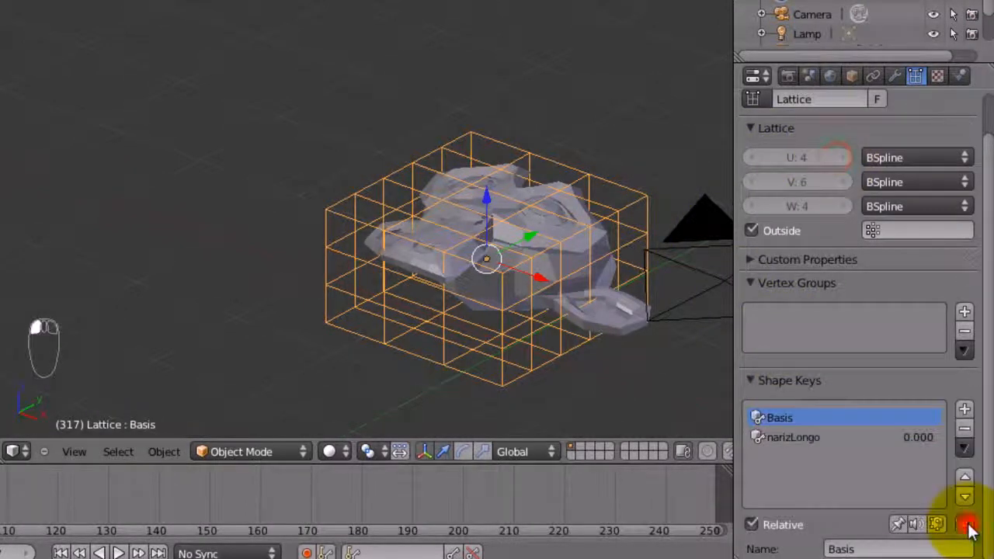
{"action": "left_click", "coordinate": [965, 447]}
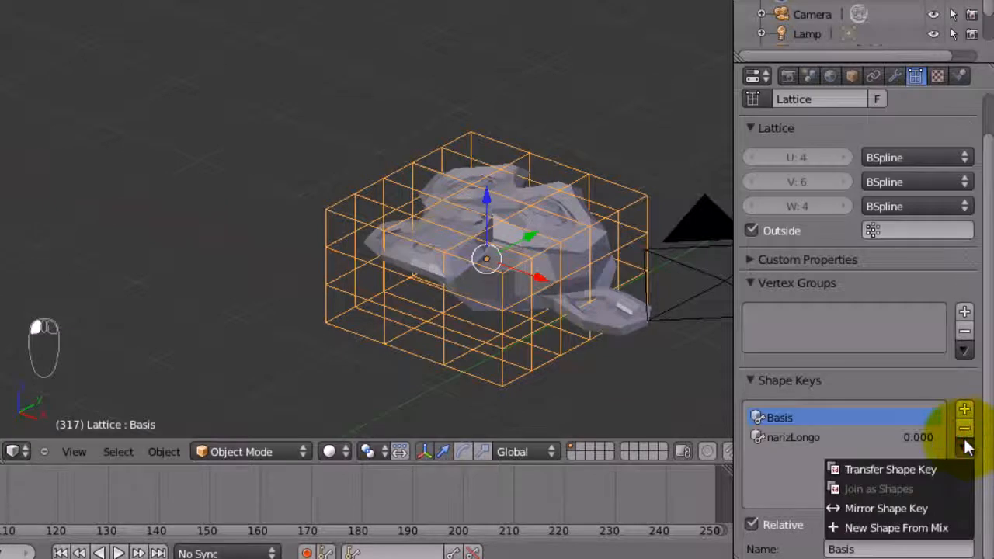
{"action": "left_click", "coordinate": [964, 430]}
{"action": "left_click", "coordinate": [964, 432]}
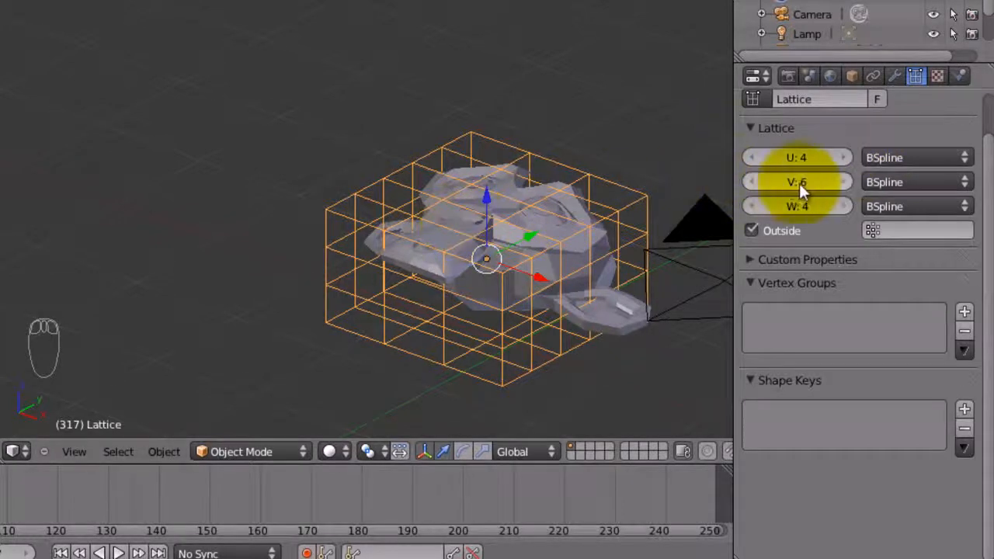
Increase the lattice resolution to 6 divisions in U and 8 in V
{"action": "left_click", "coordinate": [846, 156]}
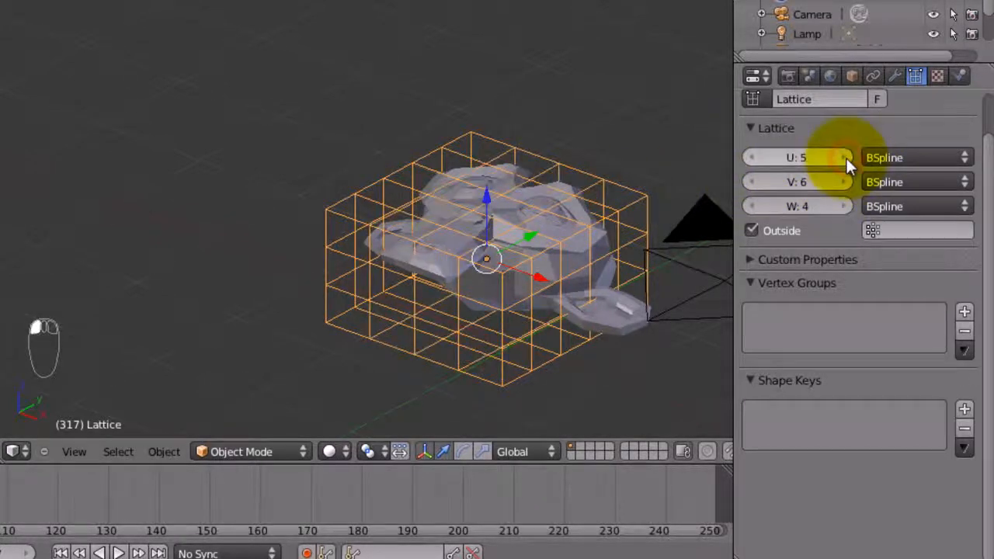
{"action": "left_click", "coordinate": [846, 156]}
{"action": "left_click", "coordinate": [845, 182]}
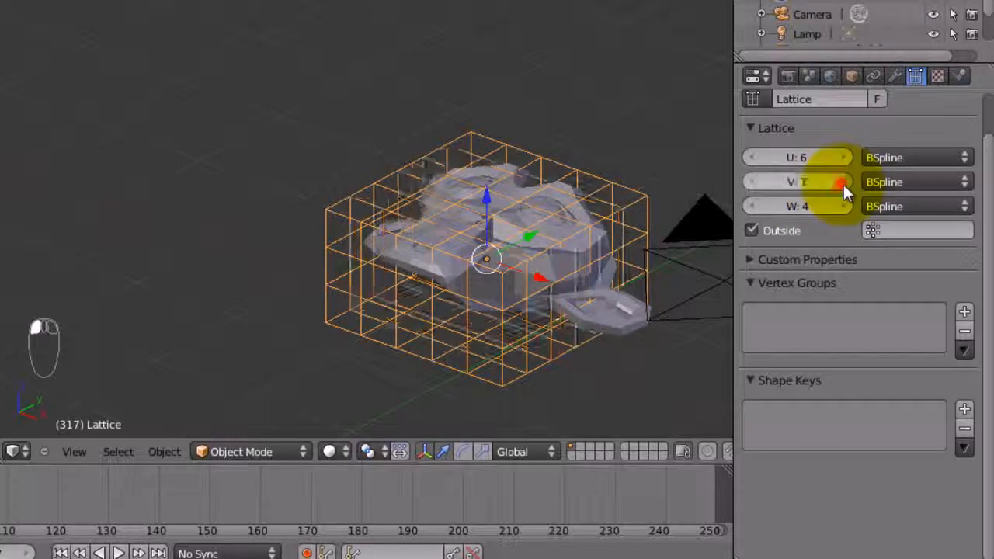
{"action": "left_click", "coordinate": [845, 182]}
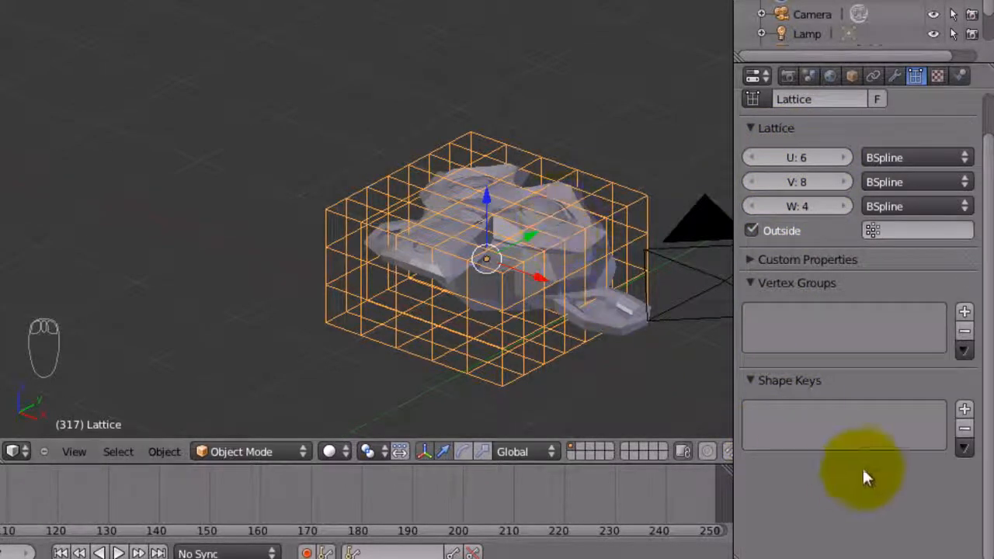
Add a Basis shape key to the lattice again, plus a second shape key named narizLongo
{"action": "left_click", "coordinate": [961, 410]}
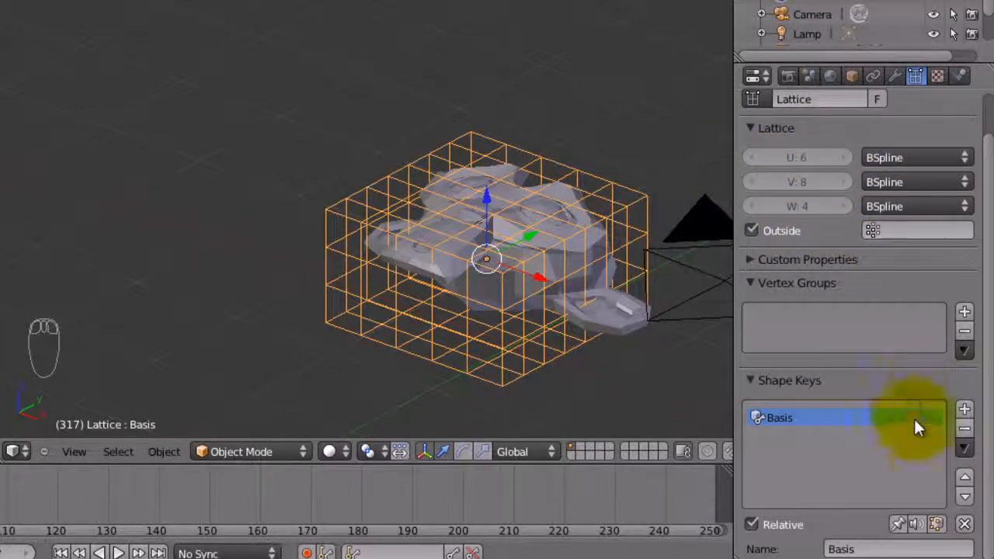
{"action": "left_click", "coordinate": [964, 409]}
{"action": "left_click", "coordinate": [855, 547]}
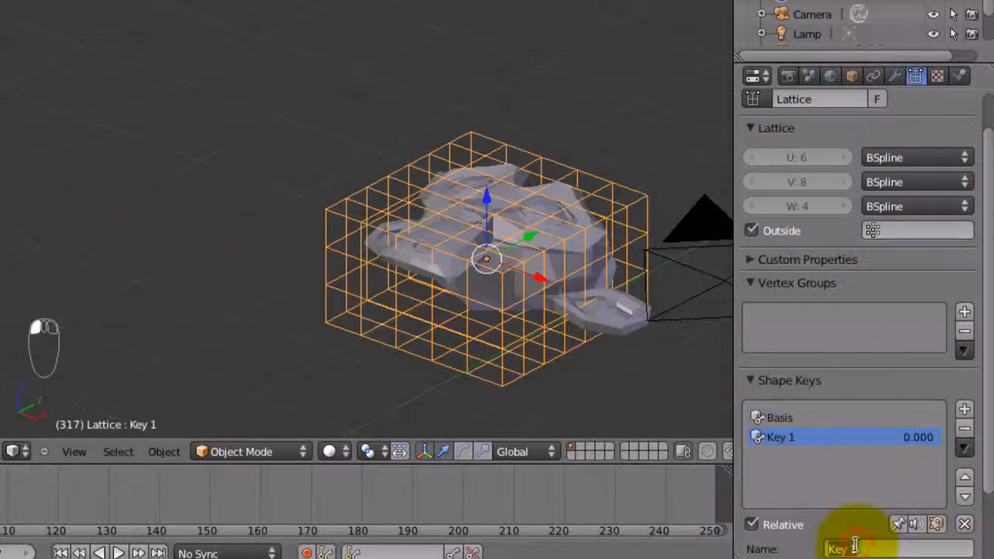
{"action": "type", "text": "narizLongo"}
{"action": "key", "text": "Return"}
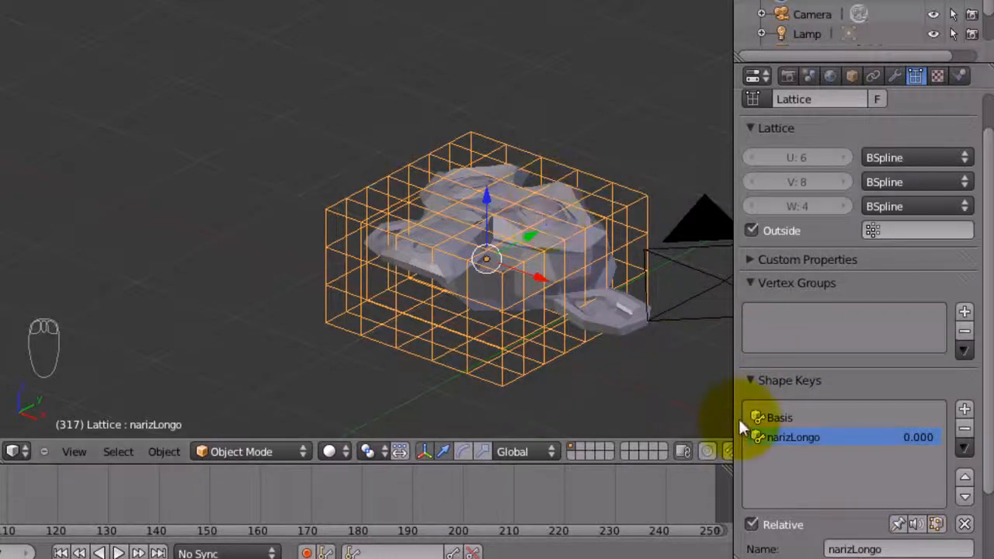
Enter Edit Mode on the lattice with the narizLongo shape key active and frame its points closely
{"action": "key", "text": "Tab"}
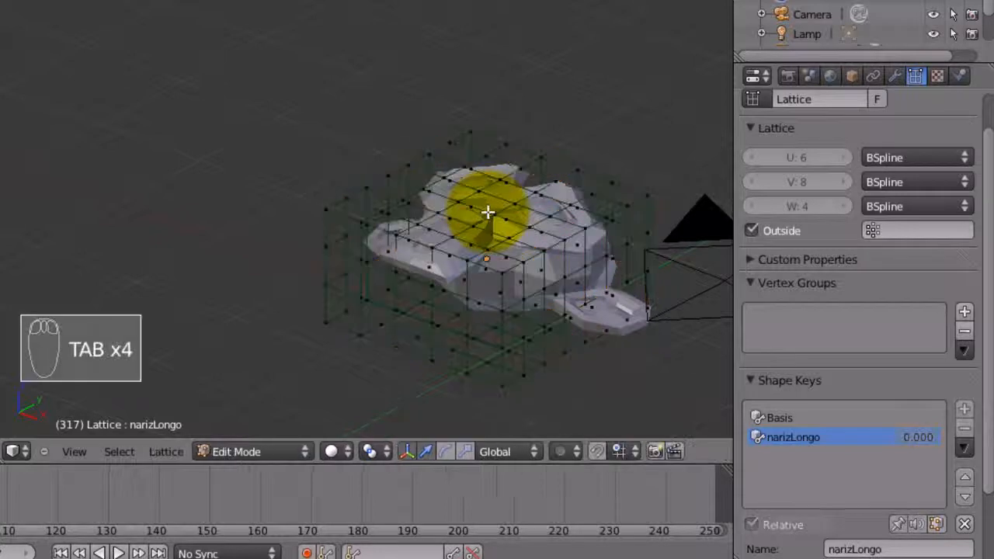
{"action": "scroll", "coordinate": [488, 212], "scroll_direction": "up", "scroll_amount": 1}
{"action": "middle_click_drag", "start_coordinate": [539, 240], "coordinate": [425, 177], "text": "shift"}
{"action": "scroll", "coordinate": [371, 159], "scroll_direction": "up", "scroll_amount": 1}
Try raising a single lattice point above the monkey's face, and undo the move
{"action": "right_click", "coordinate": [363, 153]}
{"action": "right_click", "coordinate": [372, 154]}
{"action": "left_click_drag", "start_coordinate": [373, 95], "coordinate": [378, 14]}
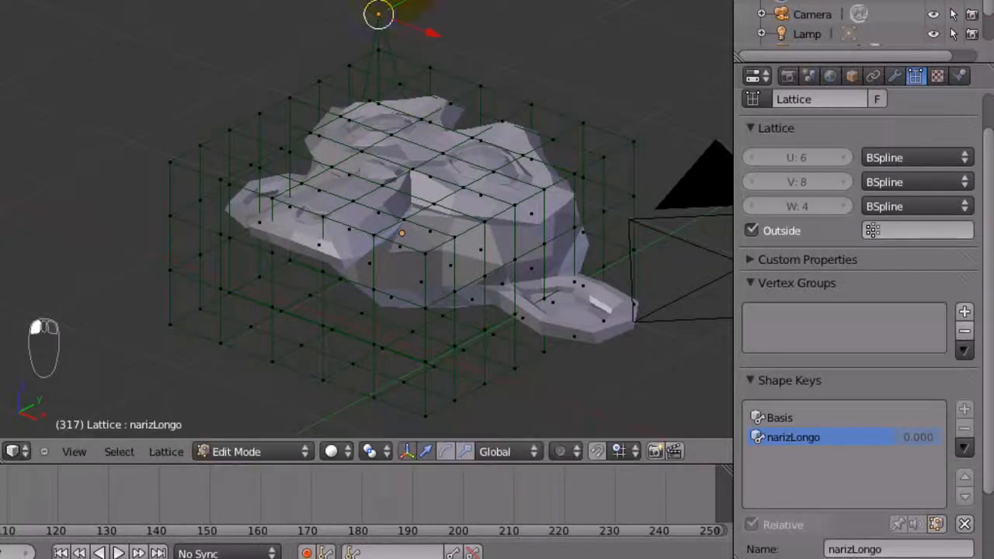
{"action": "key", "text": "ctrl+z"}
Select the two lattice points above the monkey's nose and move them up about 1.59 units along Z
{"action": "right_click", "coordinate": [357, 146]}
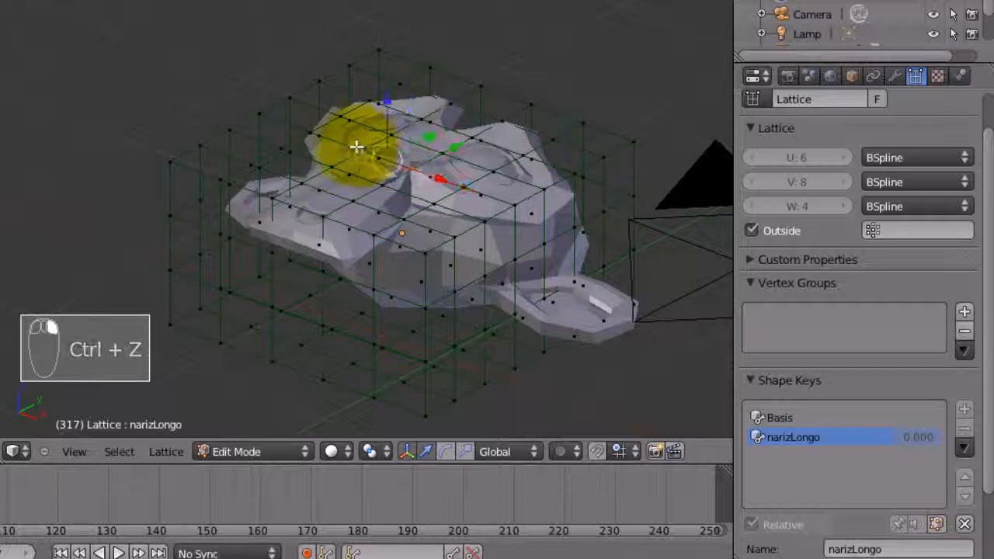
{"action": "middle_click_drag", "start_coordinate": [344, 182], "coordinate": [406, 222]}
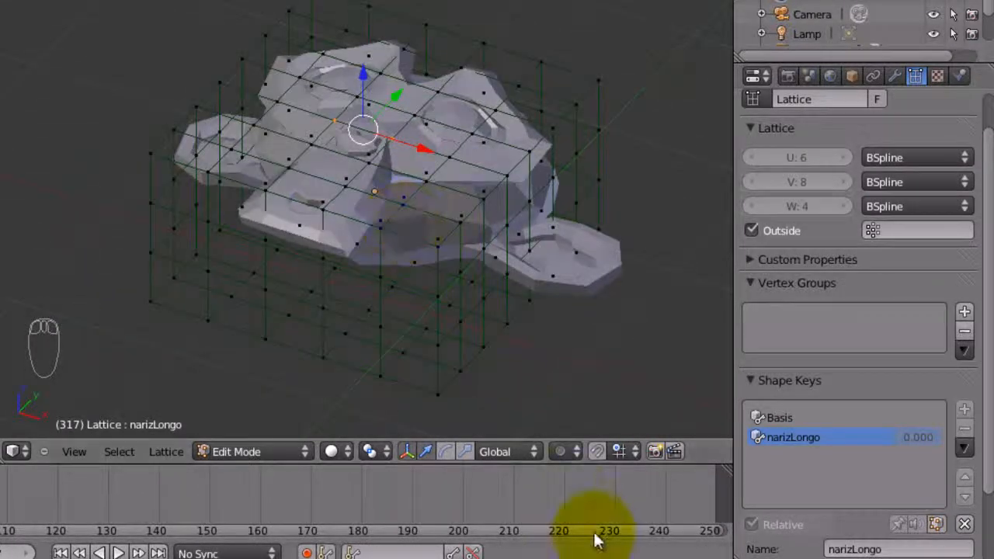
{"action": "scroll", "coordinate": [485, 451], "scroll_direction": "down", "scroll_amount": 3}
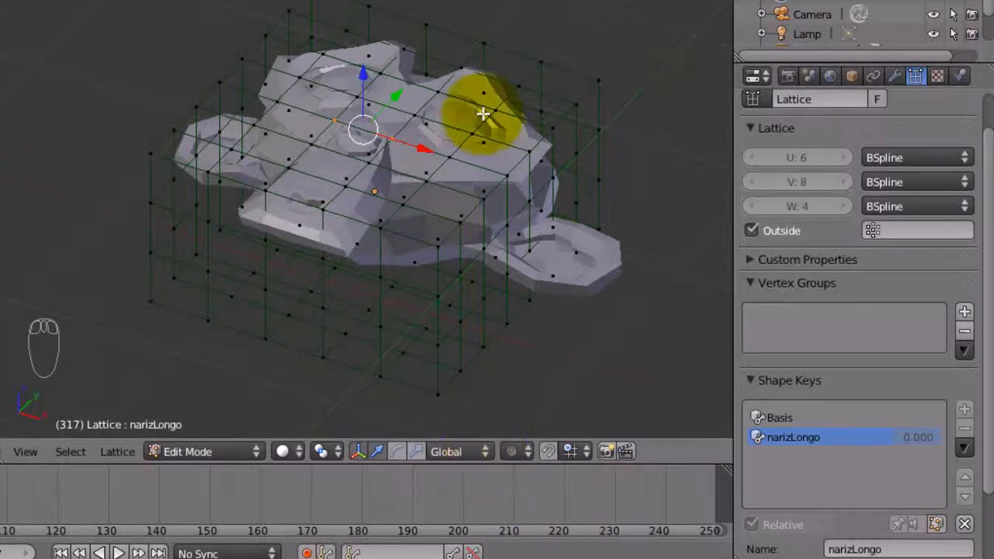
{"action": "key", "text": "ctrl+z"}
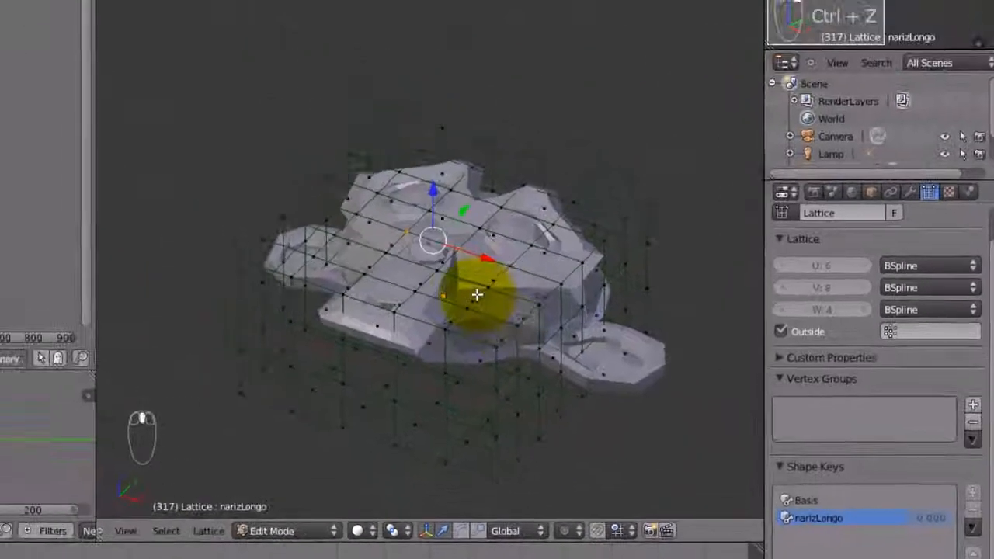
{"action": "key", "text": "g"}
{"action": "key", "text": "z"}
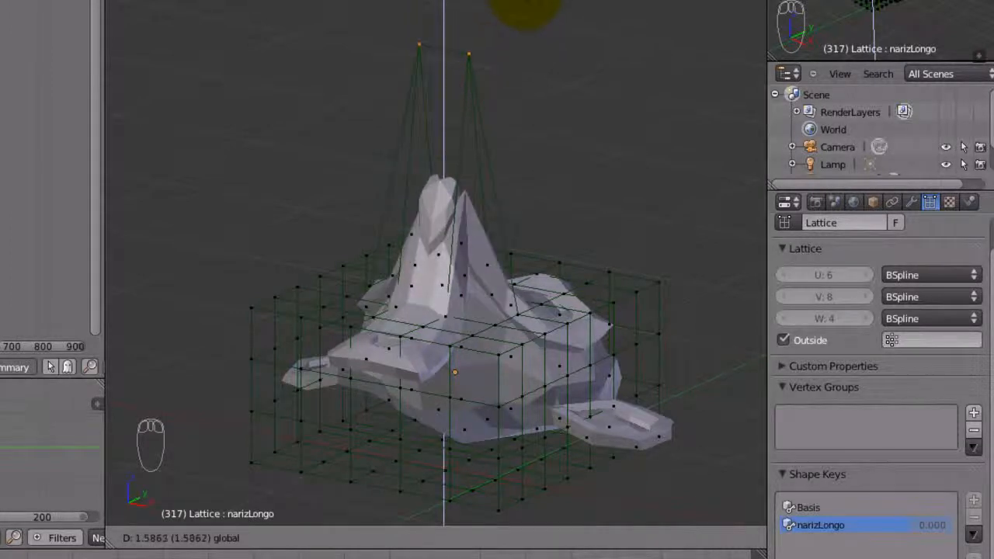
{"action": "key", "text": "Return"}
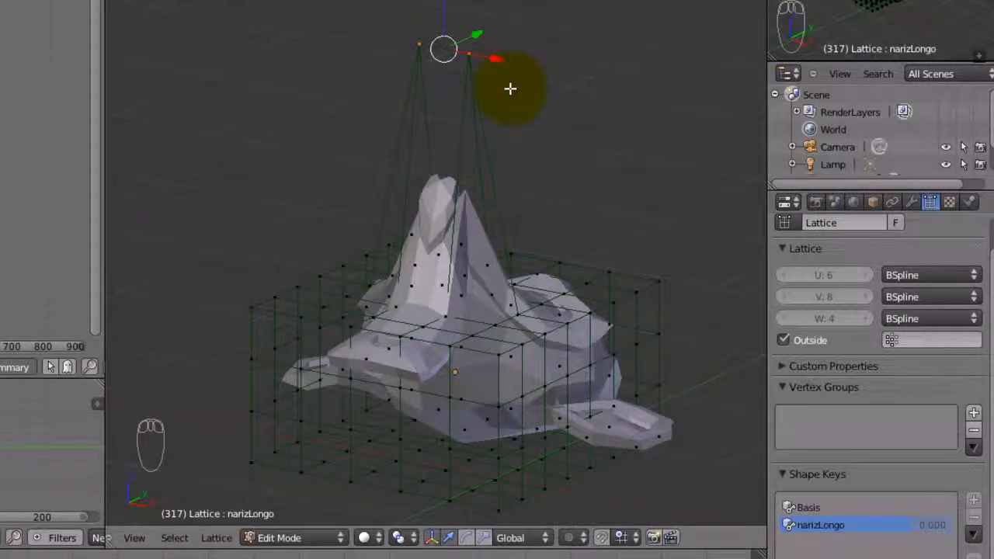
Return to Object Mode and raise the narizLongo shape key's value to 1.000
{"action": "middle_click_drag", "start_coordinate": [506, 89], "coordinate": [578, 318]}
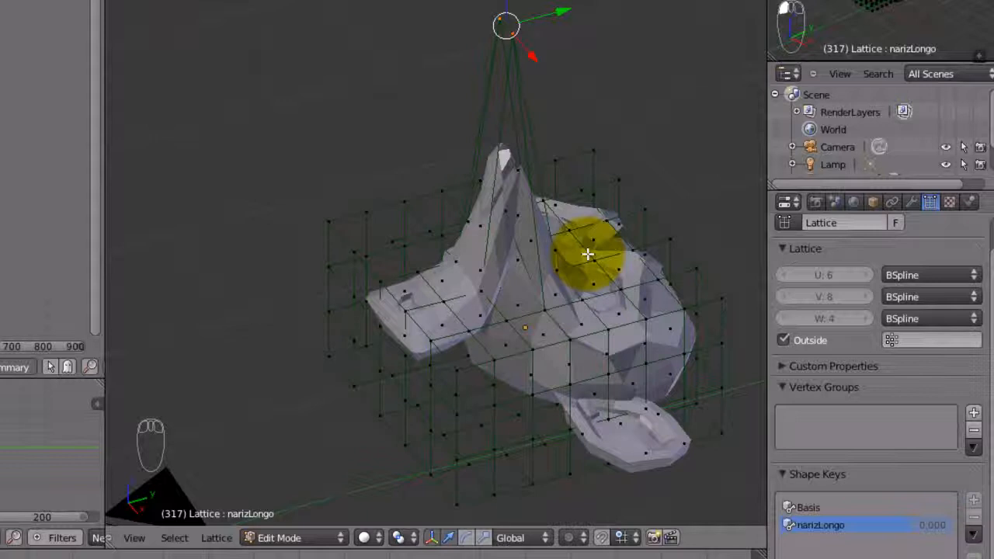
{"action": "key", "text": "Tab"}
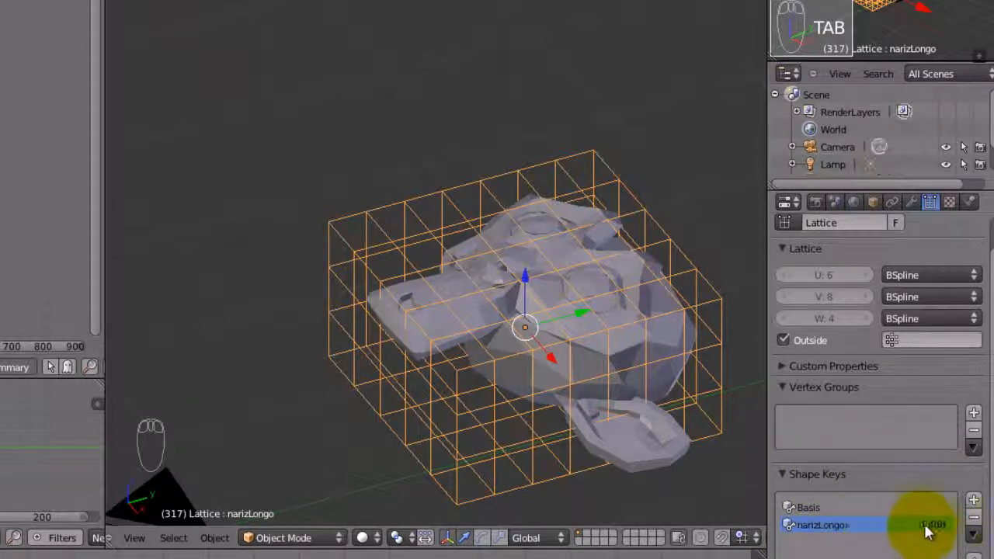
{"action": "left_click_drag", "start_coordinate": [928, 528], "coordinate": [971, 528]}
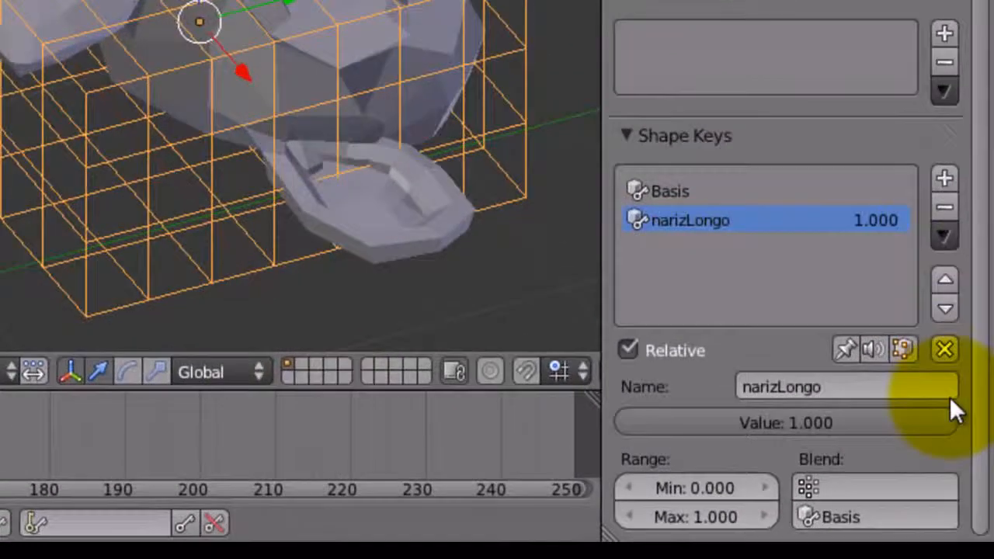
Set the maximum range of narizLongo to 2.000 and bring its value back to 0.000
{"action": "left_click", "coordinate": [684, 515]}
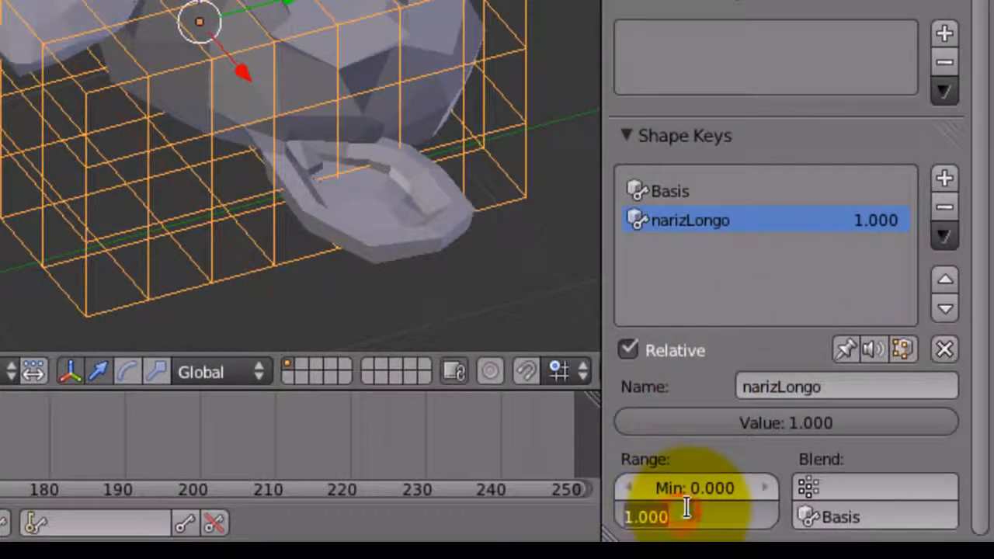
{"action": "key", "text": "Return"}
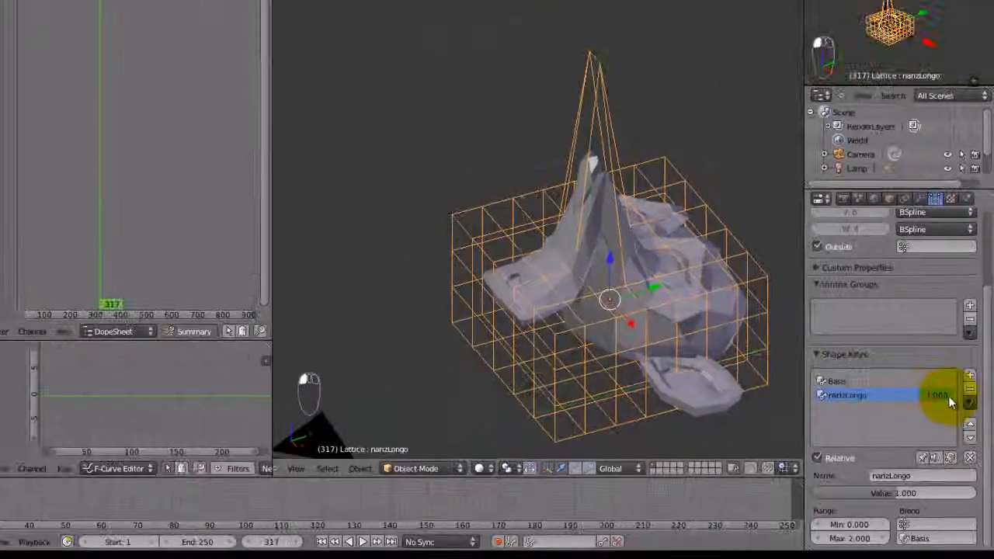
{"action": "left_click_drag", "start_coordinate": [920, 396], "coordinate": [891, 399]}
Set the minimum range of narizLongo to -1.000 and lower its value to -1.000
{"action": "left_click", "coordinate": [662, 477]}
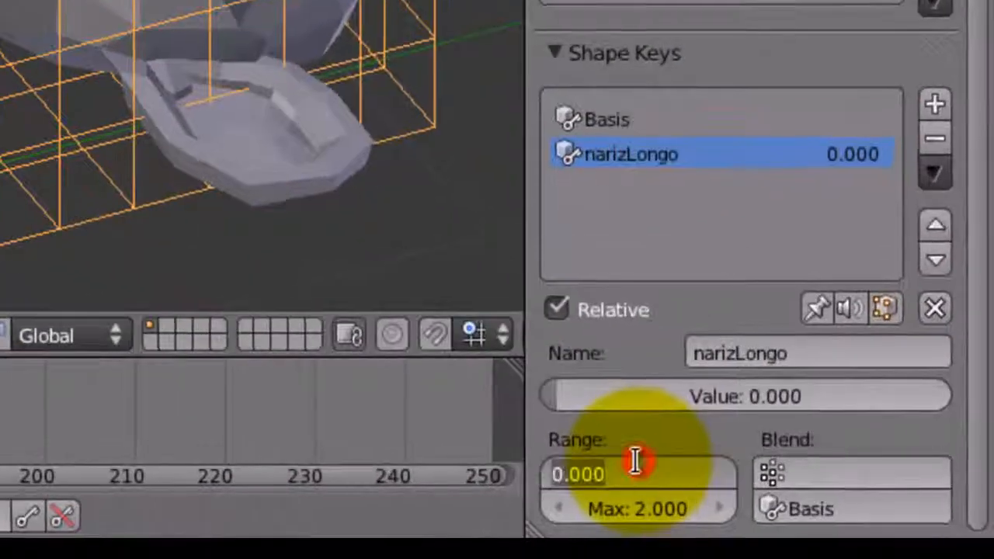
{"action": "key", "text": "BackSpace"}
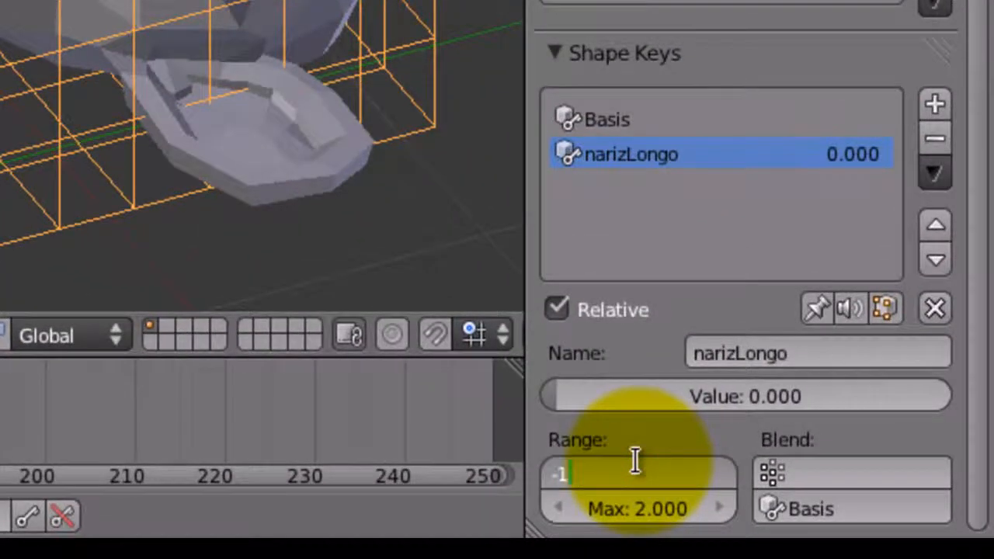
{"action": "type", "text": "-1"}
{"action": "key", "text": "Return"}
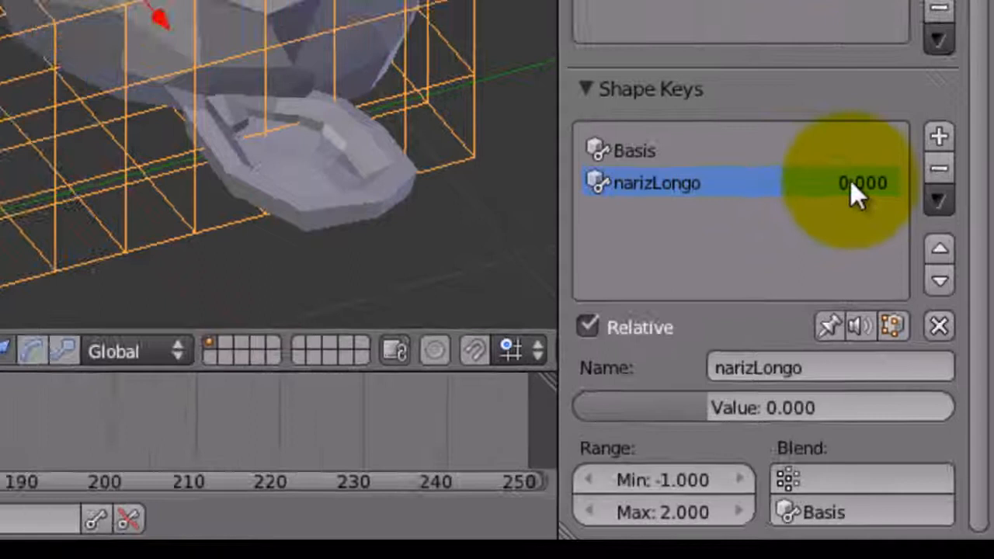
{"action": "left_click_drag", "start_coordinate": [844, 156], "coordinate": [809, 152]}
{"action": "mouse_move", "coordinate": [903, 359]}
{"action": "left_mouse_down"}
{"action": "mouse_move", "coordinate": [958, 350]}
{"action": "mouse_move", "coordinate": [881, 366]}
{"action": "mouse_move", "coordinate": [931, 355]}
{"action": "mouse_move", "coordinate": [909, 355]}
{"action": "left_mouse_up"}
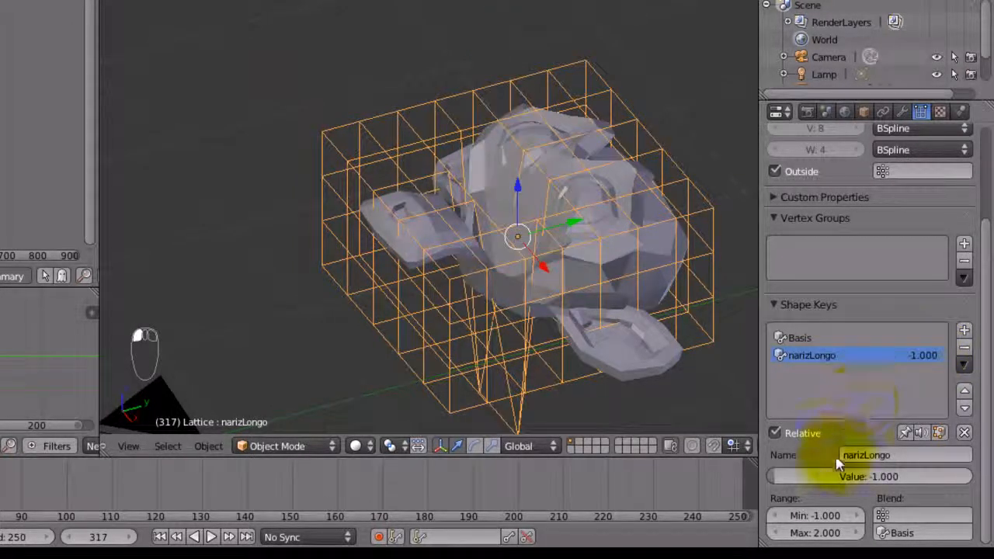
Reset the narizLongo range to a minimum of 0.000 and maximum of 1.000, leaving its value at 0.000
{"action": "left_click", "coordinate": [837, 515]}
{"action": "left_click", "coordinate": [833, 515]}
{"action": "type", "text": "0"}
{"action": "key", "text": "Return"}
{"action": "left_click", "coordinate": [822, 532]}
{"action": "left_click", "coordinate": [880, 354]}
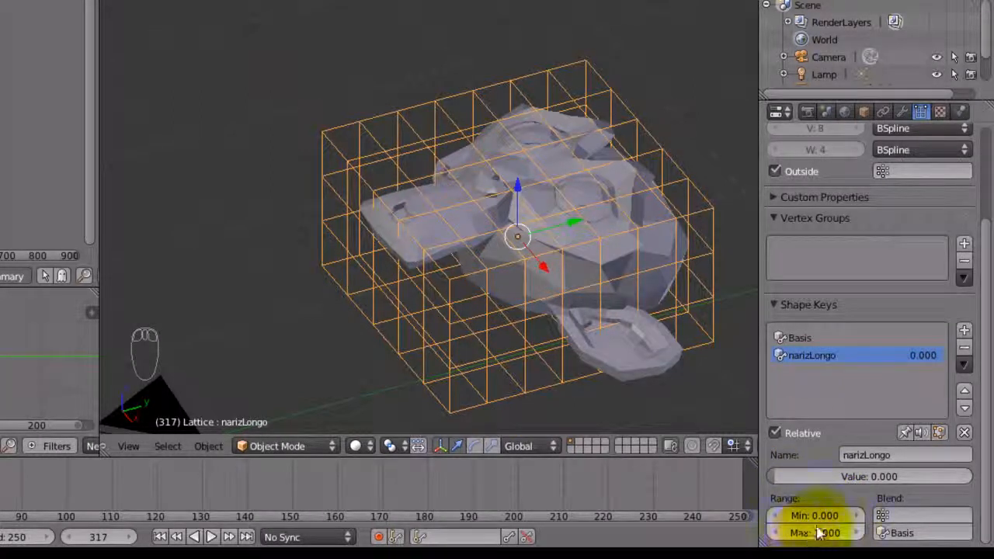
{"action": "left_click_drag", "start_coordinate": [909, 355], "coordinate": [863, 371]}
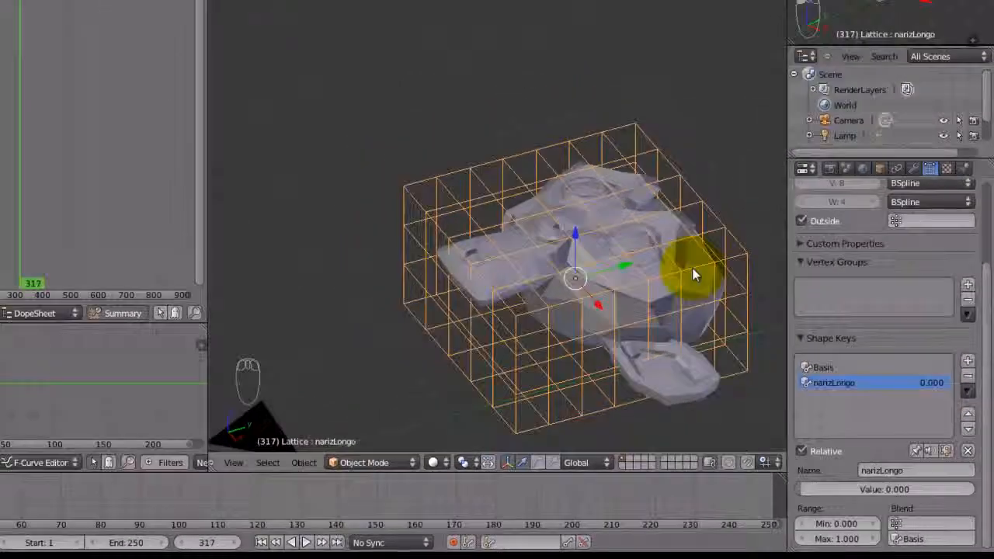
In the lattice's Edit Mode, select the two raised nose points and move them further up along Z
{"action": "key", "text": "Tab"}
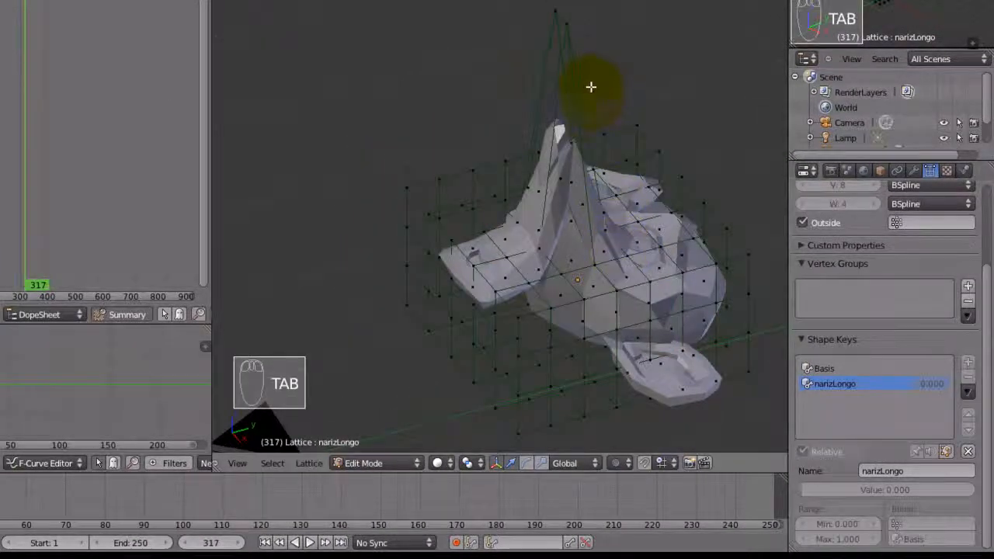
{"action": "right_click", "coordinate": [567, 24]}
{"action": "right_click", "coordinate": [556, 11], "text": "shift"}
{"action": "left_click_drag", "start_coordinate": [562, 33], "coordinate": [563, 0]}
{"action": "scroll", "coordinate": [534, 150], "scroll_direction": "down", "scroll_amount": 3}
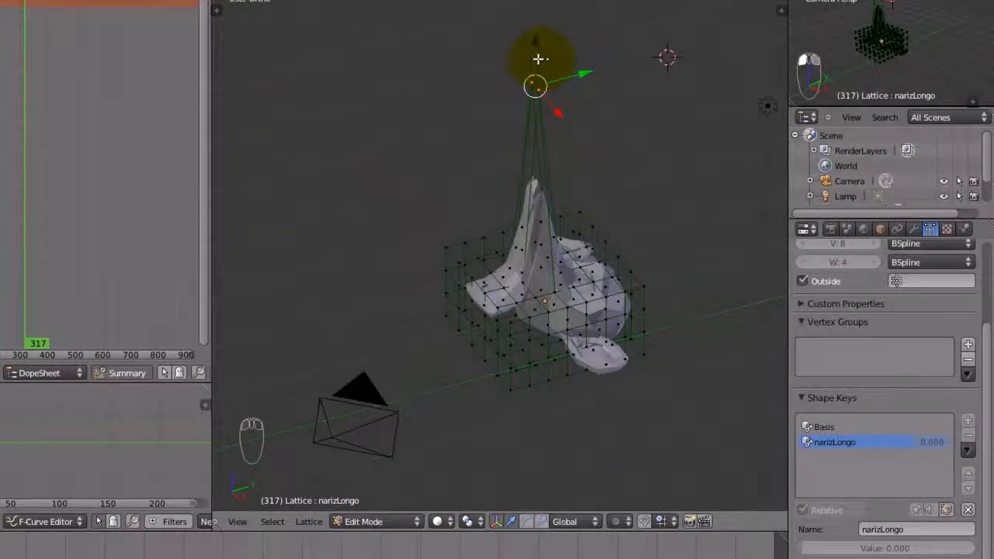
Leave Edit Mode, go to frame 5 and keyframe the narizLongo shape key at a value of 0.000
{"action": "key", "text": "Tab"}
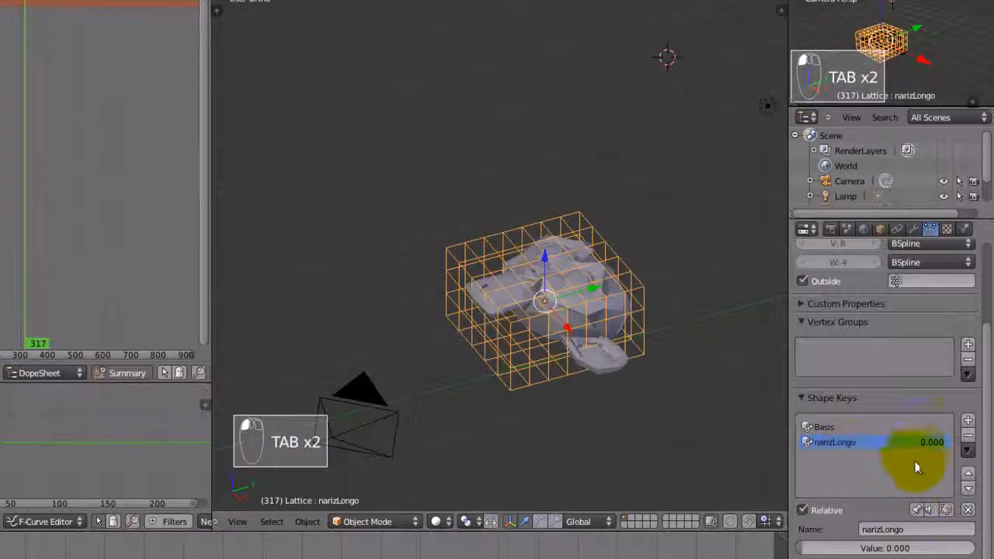
{"action": "left_click_drag", "start_coordinate": [926, 442], "coordinate": [723, 359]}
{"action": "left_click_drag", "start_coordinate": [17, 518], "coordinate": [25, 516]}
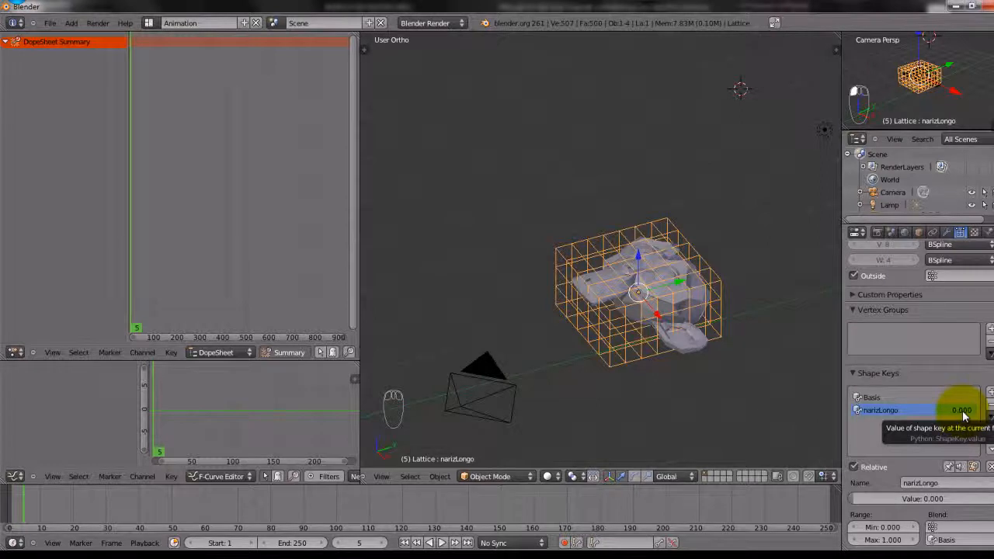
{"action": "key", "text": "i"}
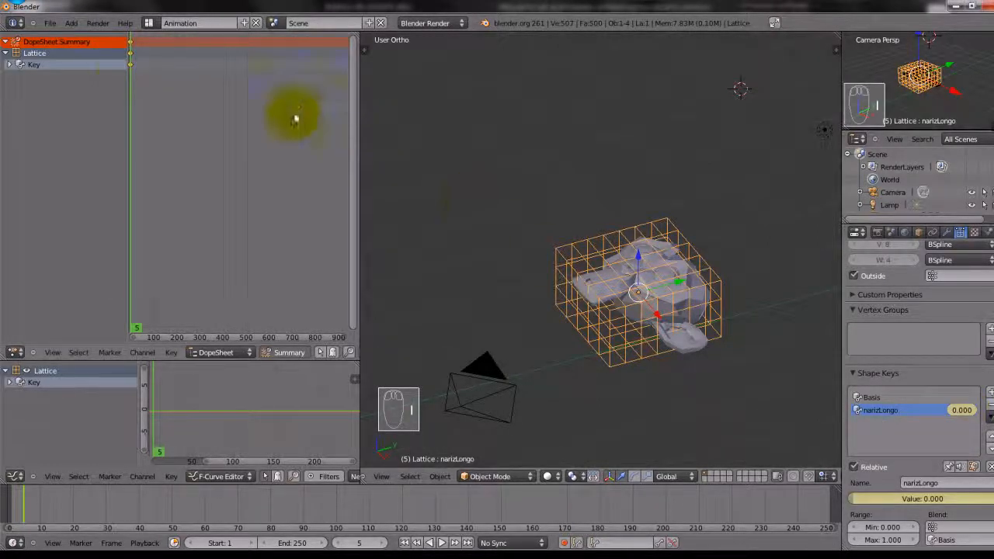
At frame 80, raise the narizLongo shape key to 1.000 and insert a keyframe for it
{"action": "left_click_drag", "start_coordinate": [42, 499], "coordinate": [280, 500]}
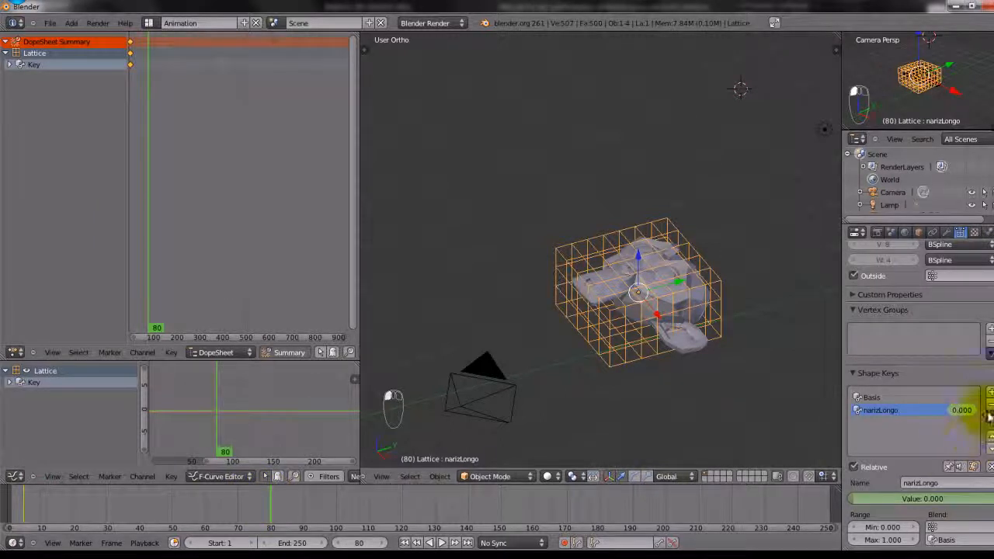
{"action": "left_click_drag", "start_coordinate": [950, 418], "coordinate": [985, 417]}
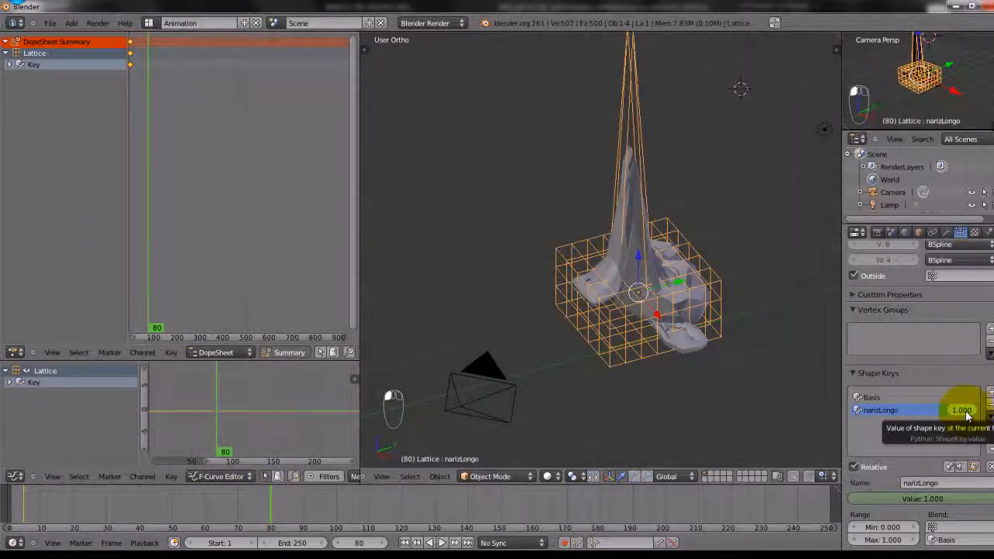
{"action": "key", "text": "i"}
{"action": "key", "text": "i"}
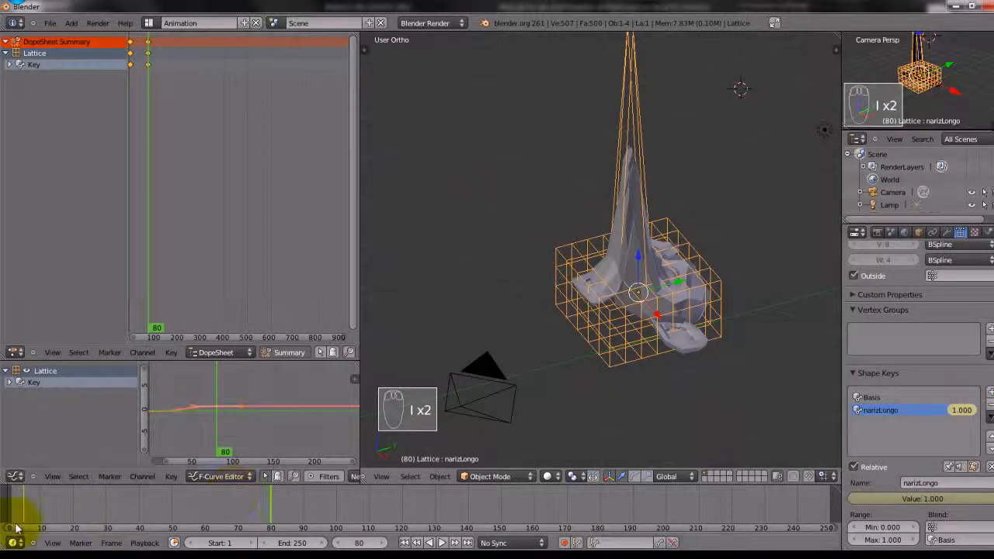
Play the nose-stretching animation from near the start of the timeline and stop it
{"action": "left_click", "coordinate": [17, 517]}
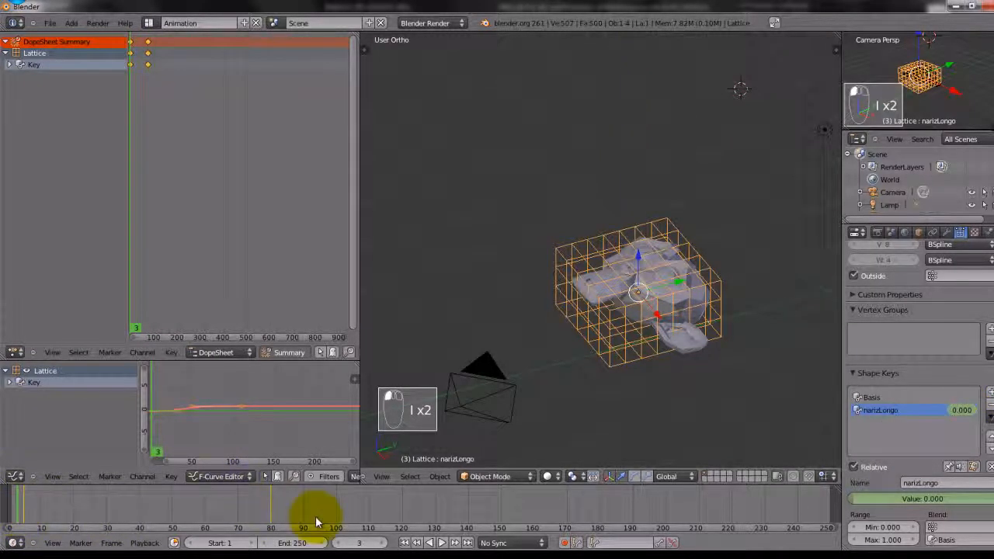
{"action": "left_click", "coordinate": [439, 543]}
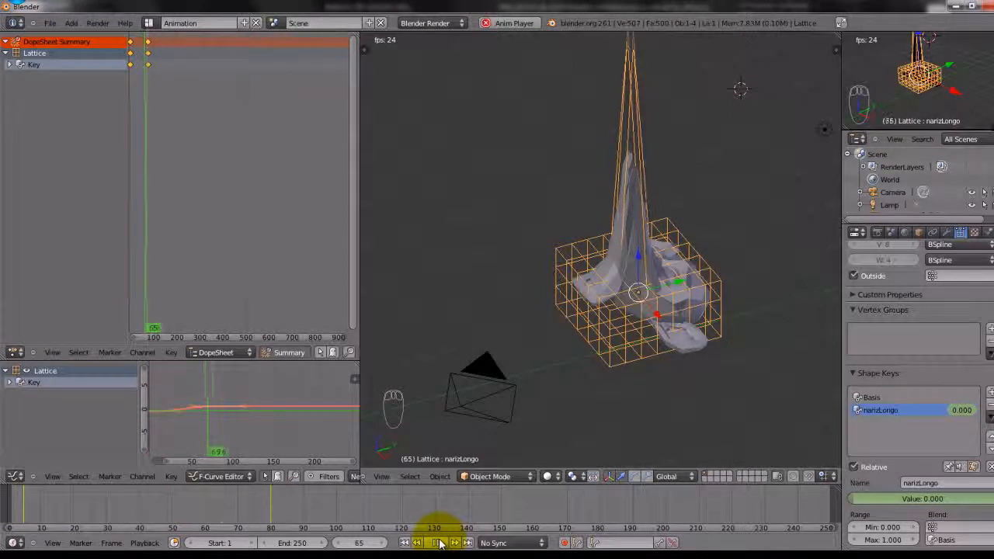
{"action": "left_click", "coordinate": [440, 543]}
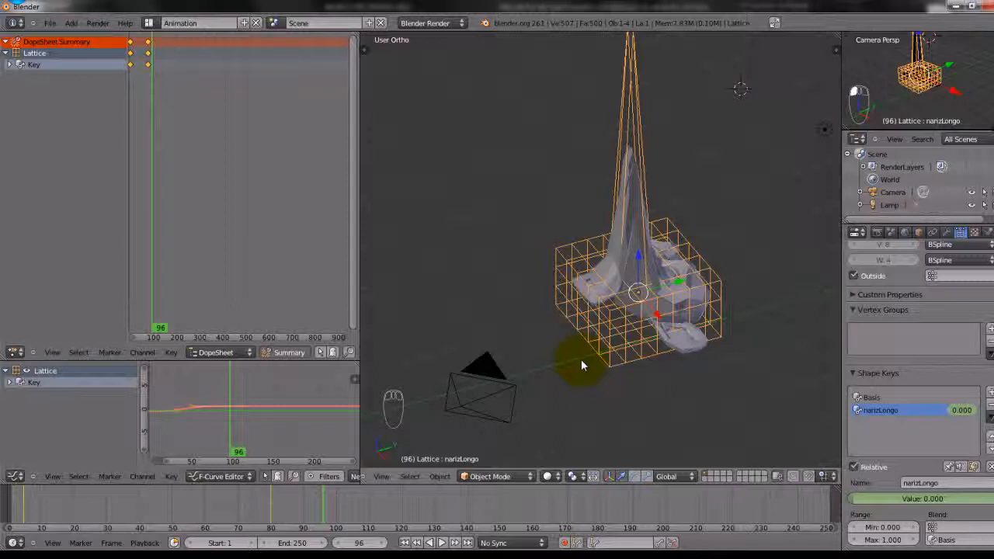
Switch to Windows Explorer and play Cena 04.avi from the tmp folder on the C: drive
{"action": "key", "text": "super+e"}
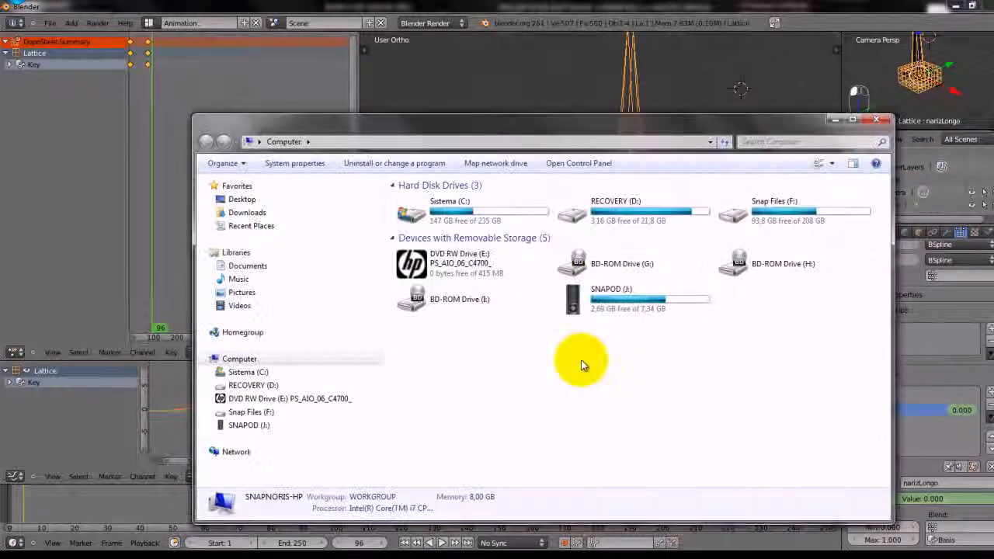
{"action": "double_click", "coordinate": [481, 217]}
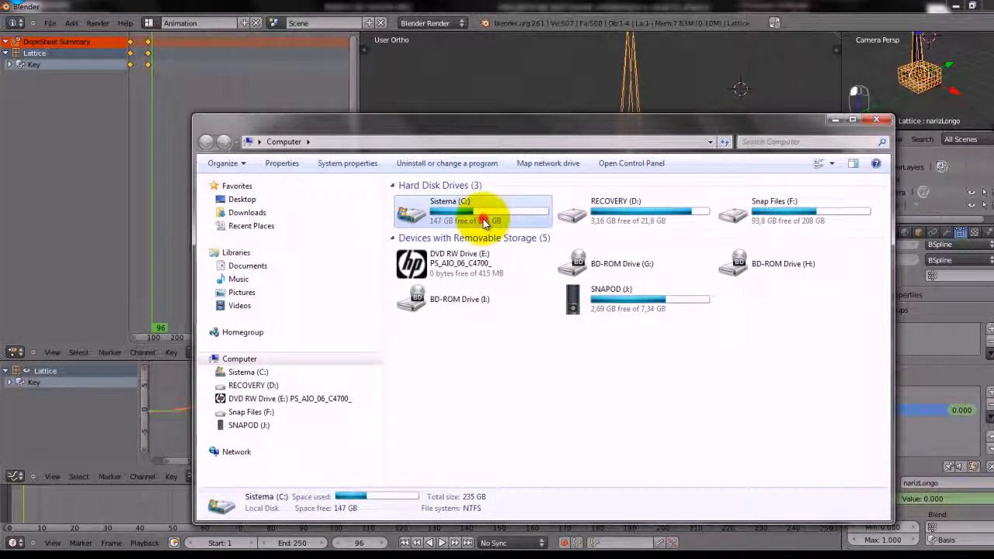
{"action": "double_click", "coordinate": [414, 310]}
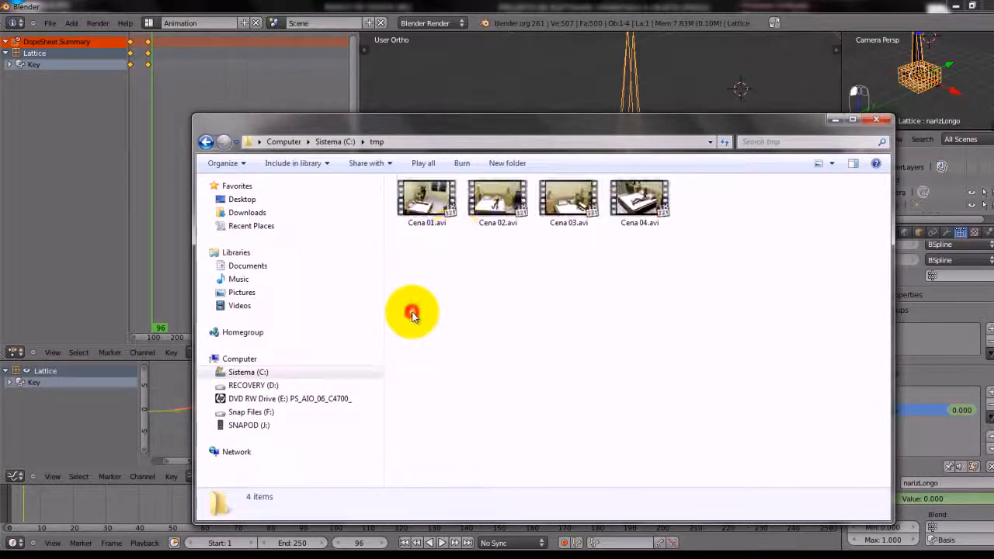
{"action": "left_click", "coordinate": [635, 192]}
{"action": "double_click", "coordinate": [635, 193]}
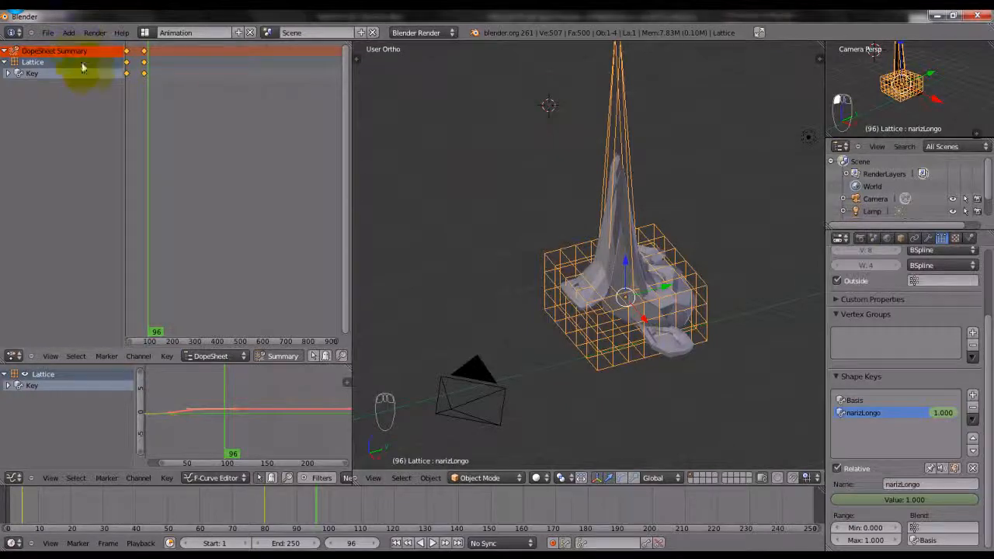
Switch back to Blender and open the recent file Cena 4.blend
{"action": "left_click", "coordinate": [47, 33]}
{"action": "mouse_move", "coordinate": [57, 73]}
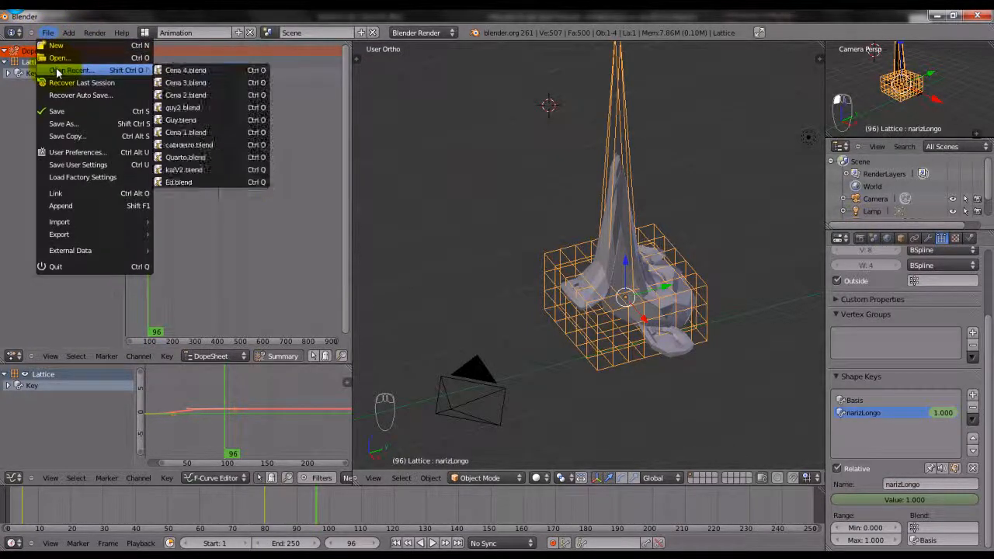
{"action": "left_click", "coordinate": [166, 71]}
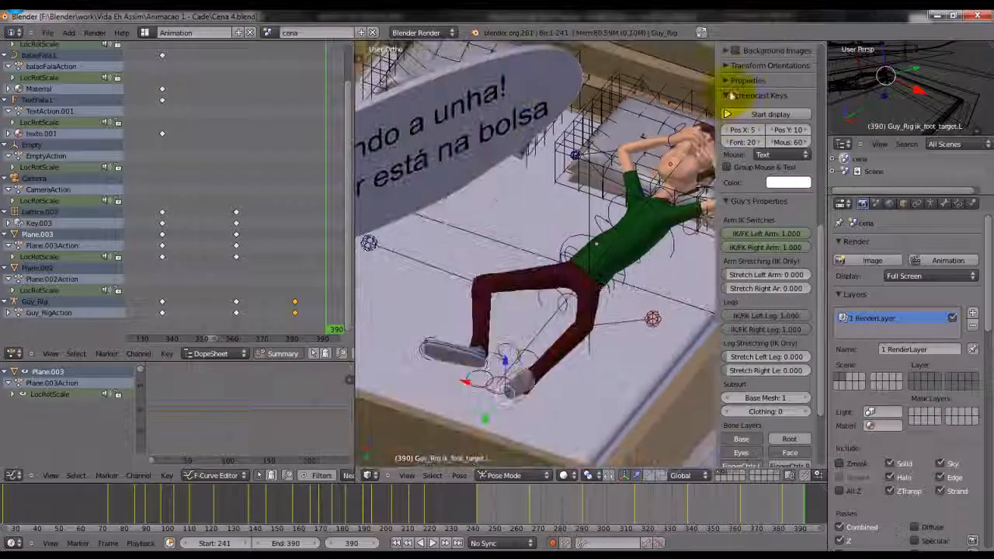
Select the lattice around the pillow and inspect its control points in Edit Mode
{"action": "middle_click_drag", "start_coordinate": [544, 233], "coordinate": [468, 339]}
{"action": "scroll", "coordinate": [550, 178], "scroll_direction": "up", "scroll_amount": 2}
{"action": "right_click", "coordinate": [544, 239]}
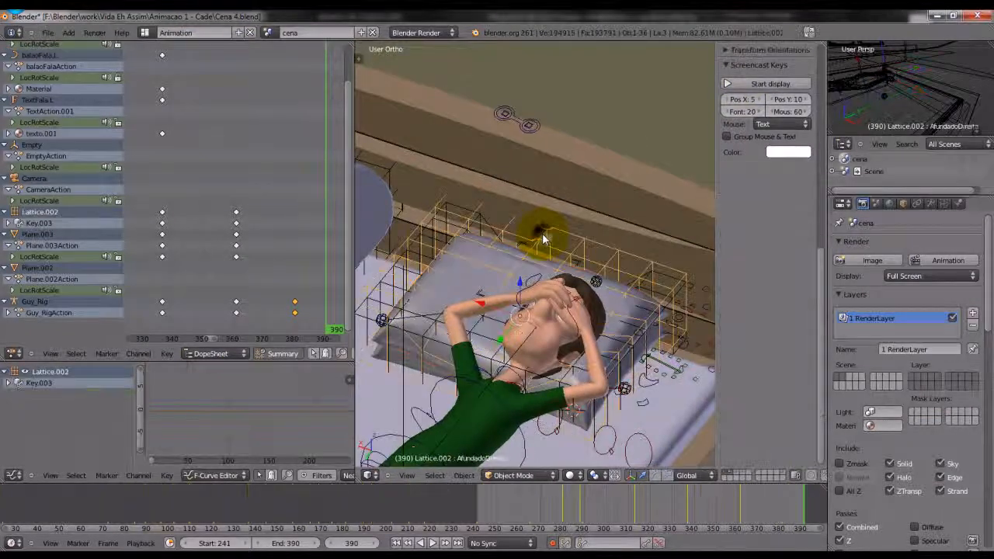
{"action": "key", "text": "Tab"}
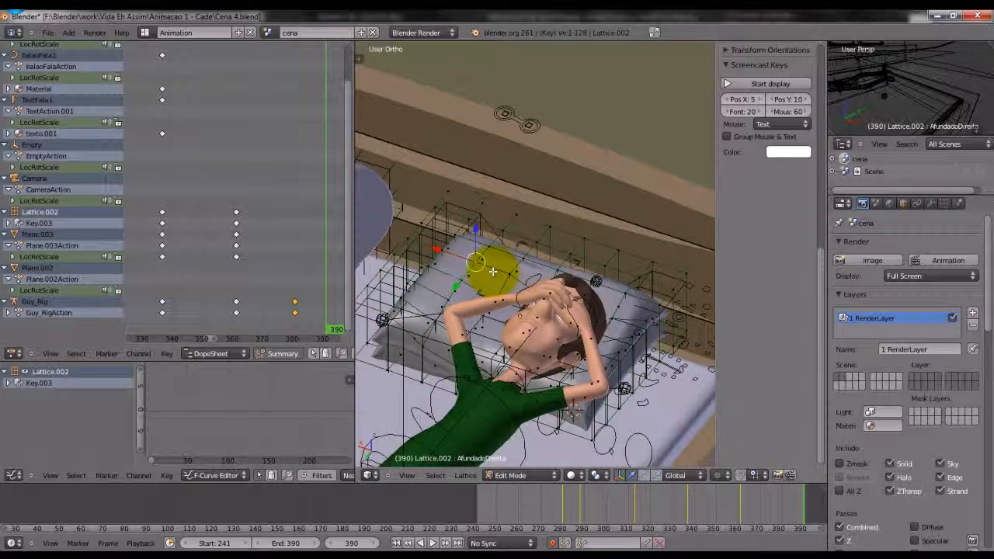
{"action": "key", "text": "Tab"}
Select the pillow mesh together with its lattice, move both to layer 11 and display only that layer
{"action": "key", "text": "m"}
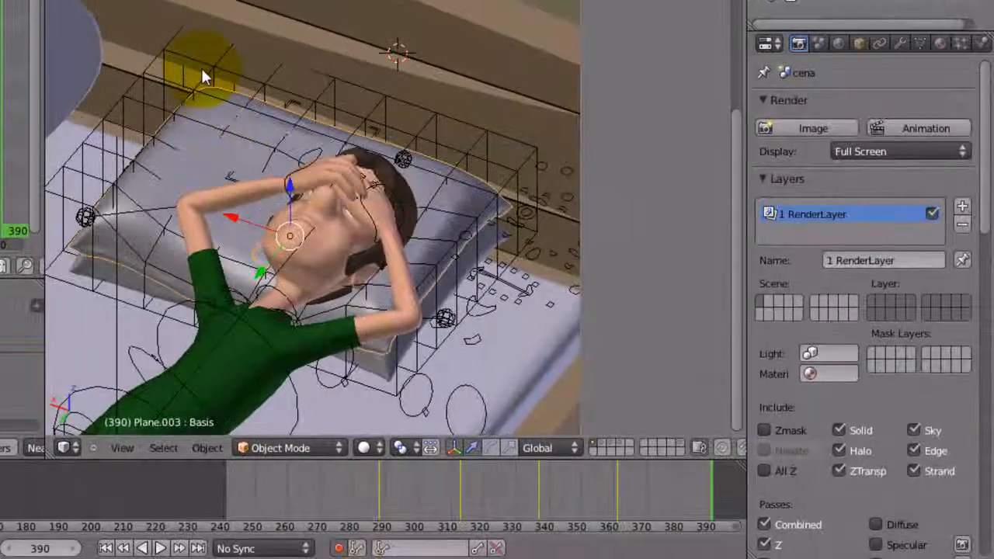
{"action": "right_click", "coordinate": [202, 69]}
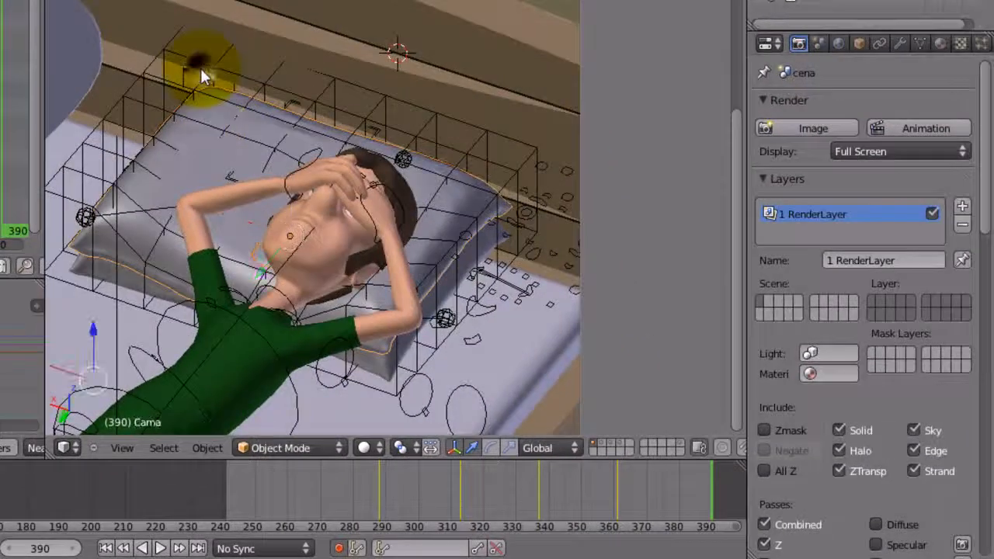
{"action": "right_click", "coordinate": [225, 94]}
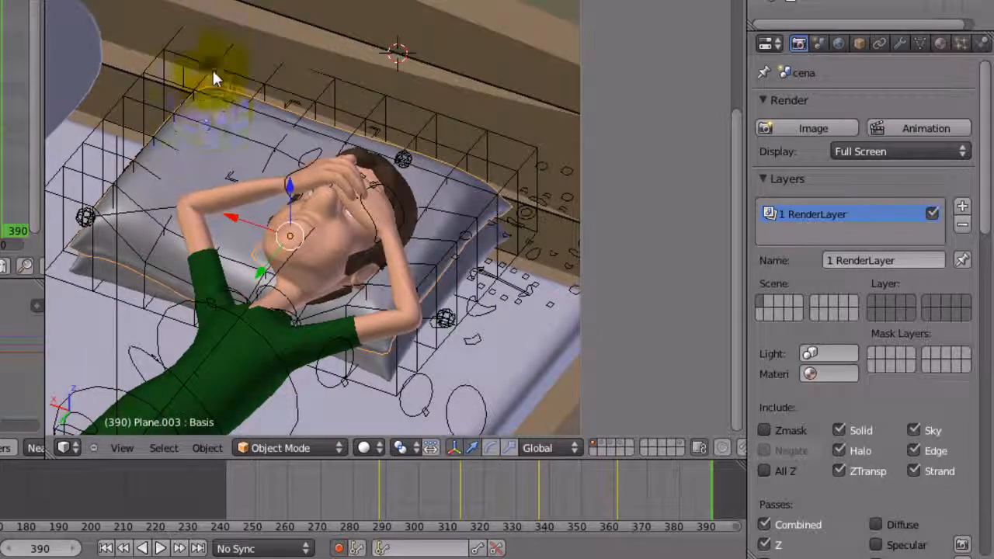
{"action": "right_click", "coordinate": [214, 71]}
{"action": "key", "text": "m"}
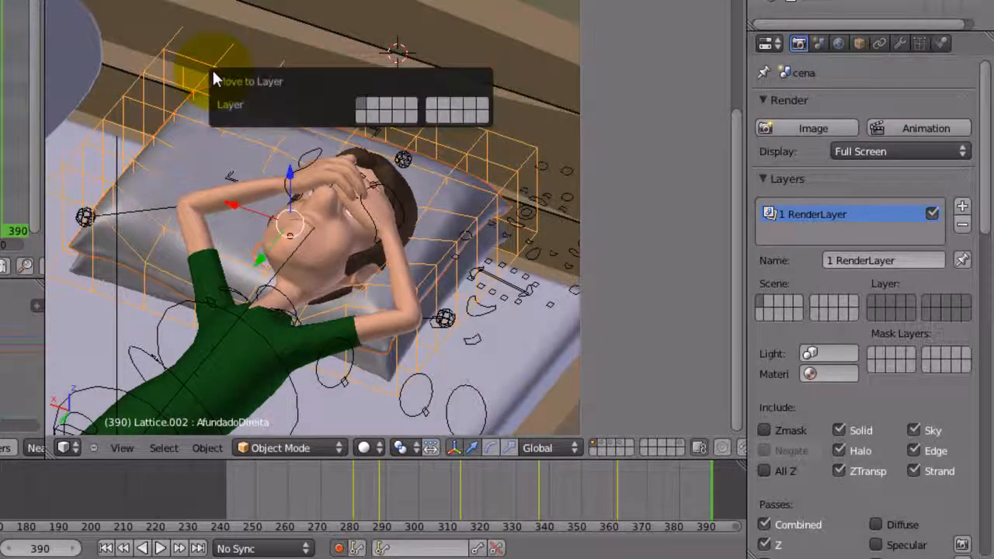
{"action": "key", "text": "2"}
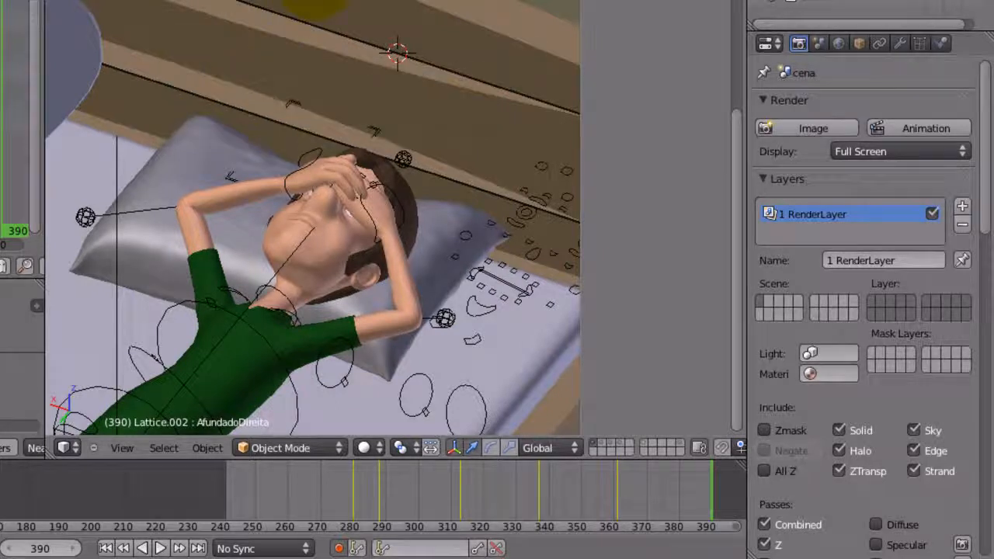
{"action": "key", "text": "2"}
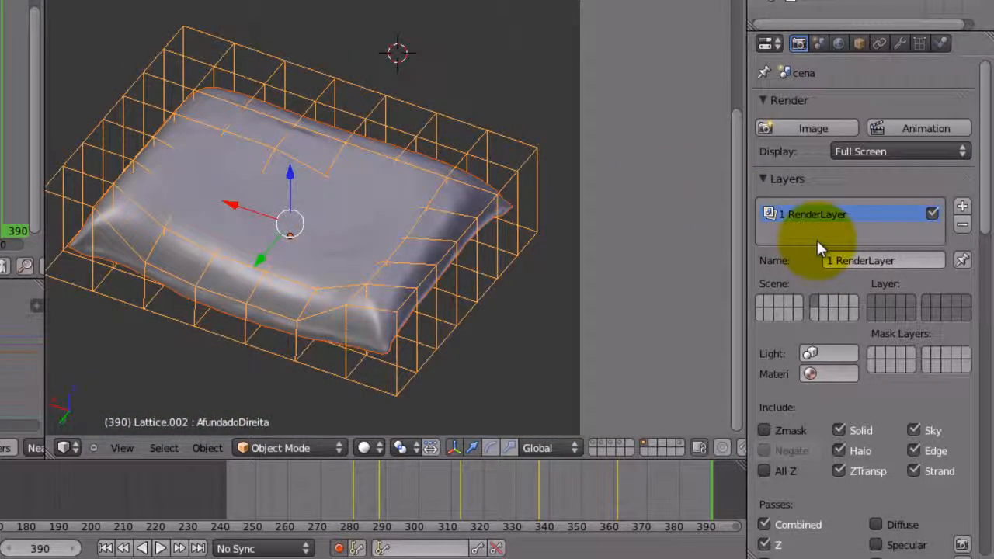
Show the pillow lattice's shape keys and raise the AfundadoDireita value to 2.000
{"action": "left_click", "coordinate": [919, 43]}
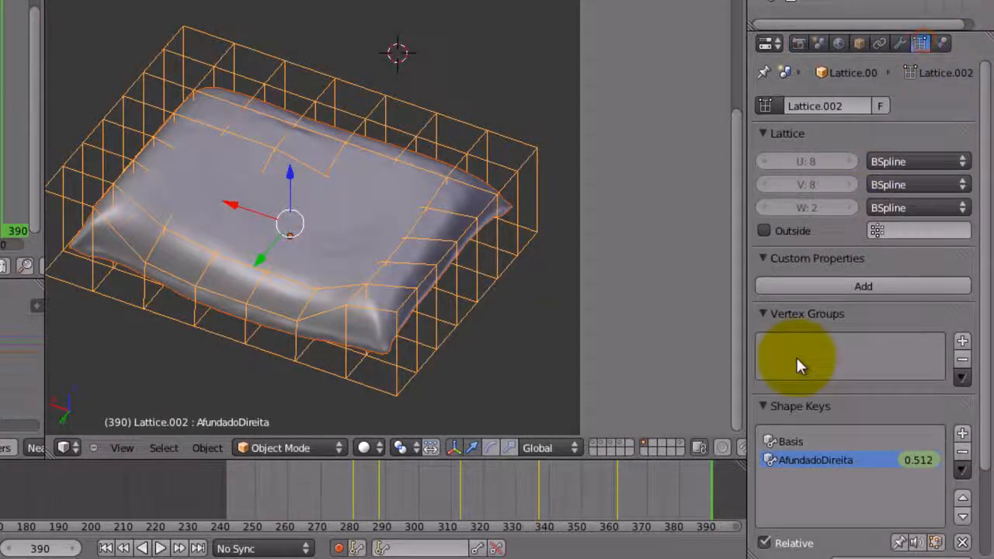
{"action": "key", "text": "Tab"}
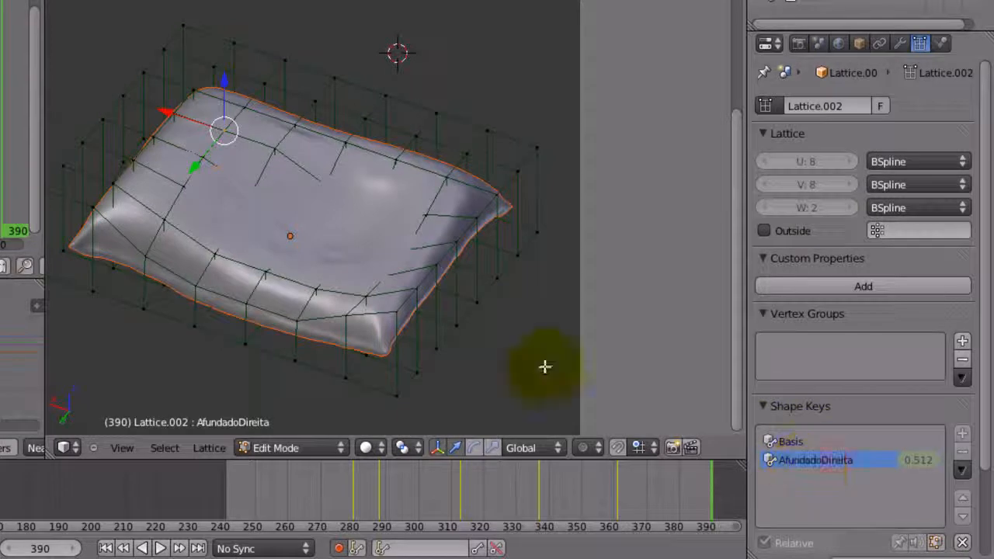
{"action": "key", "text": "Tab"}
{"action": "left_click", "coordinate": [847, 459]}
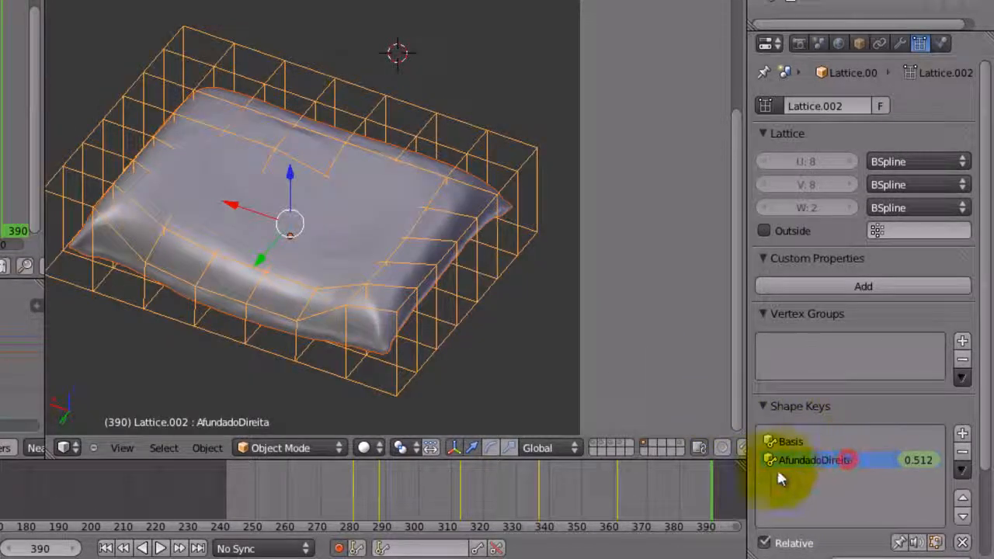
{"action": "left_click_drag", "start_coordinate": [922, 454], "coordinate": [976, 441]}
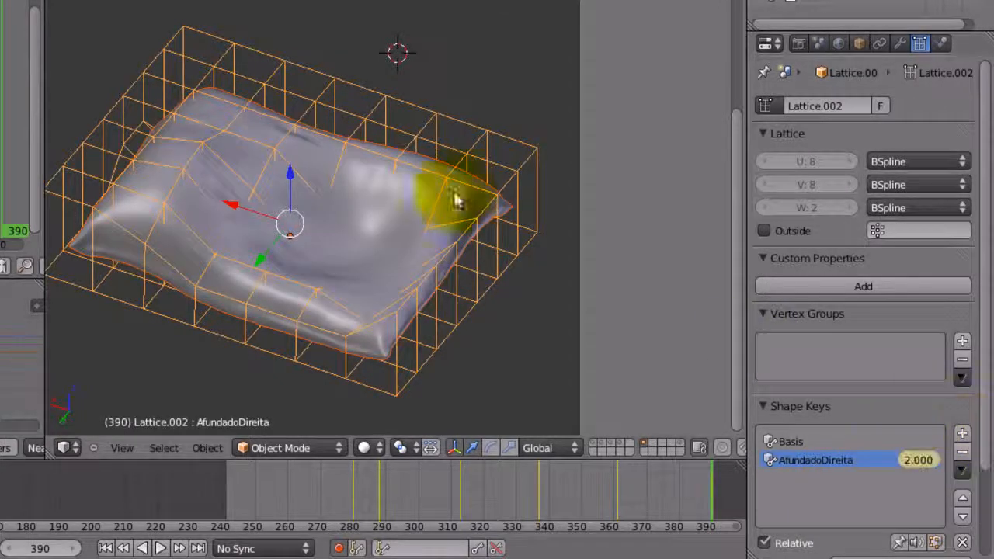
Check the lattice points in Edit Mode, hide the lattice in Object Mode and select the pillow mesh
{"action": "key", "text": "Tab"}
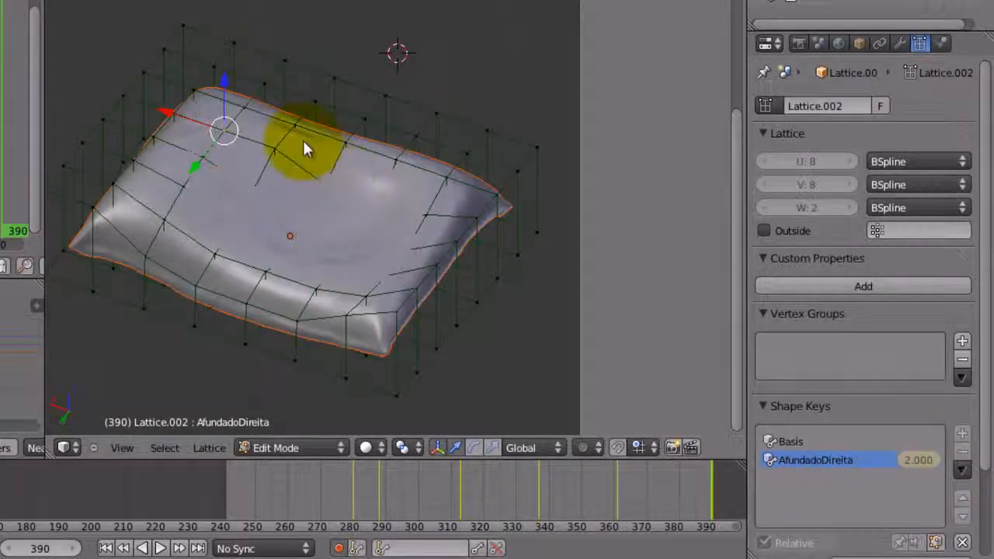
{"action": "key", "text": "Tab"}
{"action": "right_click", "coordinate": [329, 151]}
{"action": "right_click", "coordinate": [360, 109]}
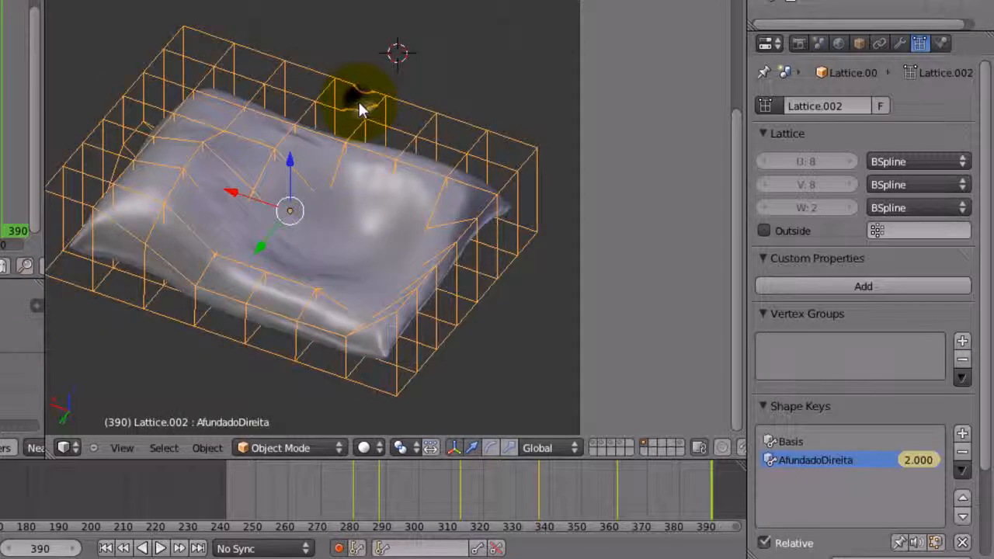
{"action": "key", "text": "h"}
{"action": "right_click", "coordinate": [304, 161]}
Examine the density of the pillow's mesh up close in Edit Mode and return to Object Mode
{"action": "key", "text": "Tab"}
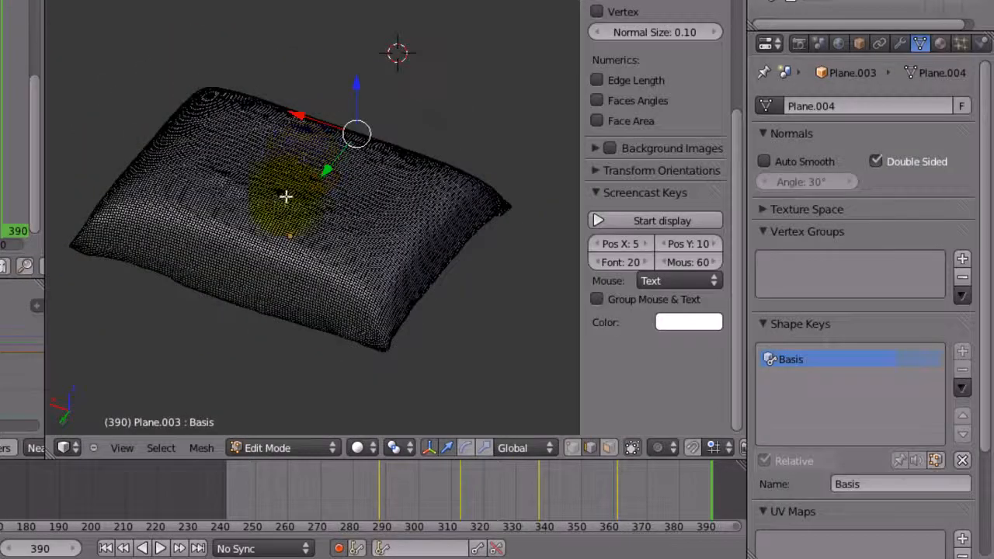
{"action": "scroll", "coordinate": [286, 196], "scroll_direction": "up", "scroll_amount": 5}
{"action": "scroll", "coordinate": [342, 102], "scroll_direction": "up", "scroll_amount": 2}
{"action": "scroll", "coordinate": [342, 101], "scroll_direction": "down", "scroll_amount": 2}
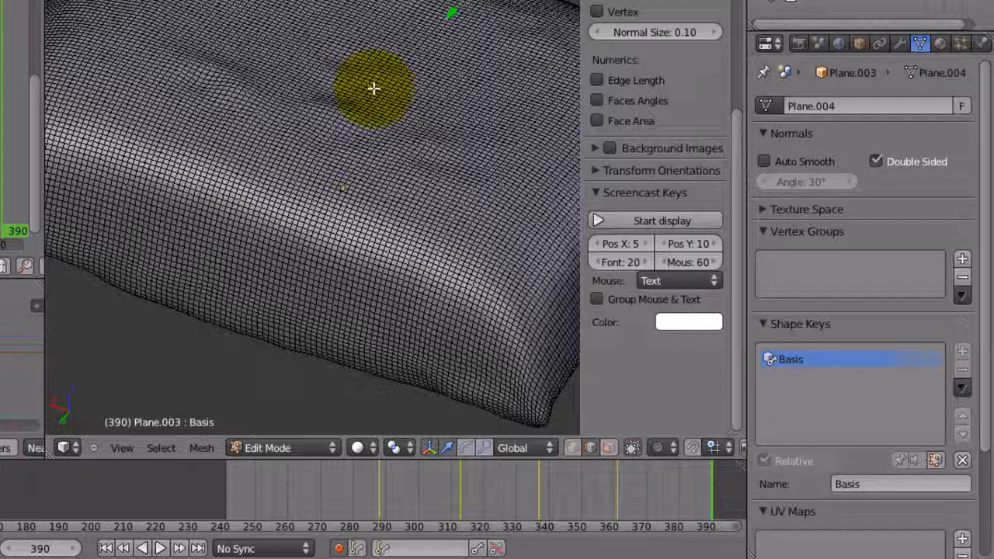
{"action": "scroll", "coordinate": [374, 89], "scroll_direction": "down", "scroll_amount": 3}
{"action": "scroll", "coordinate": [373, 90], "scroll_direction": "up", "scroll_amount": 3}
{"action": "scroll", "coordinate": [374, 89], "scroll_direction": "down", "scroll_amount": 3}
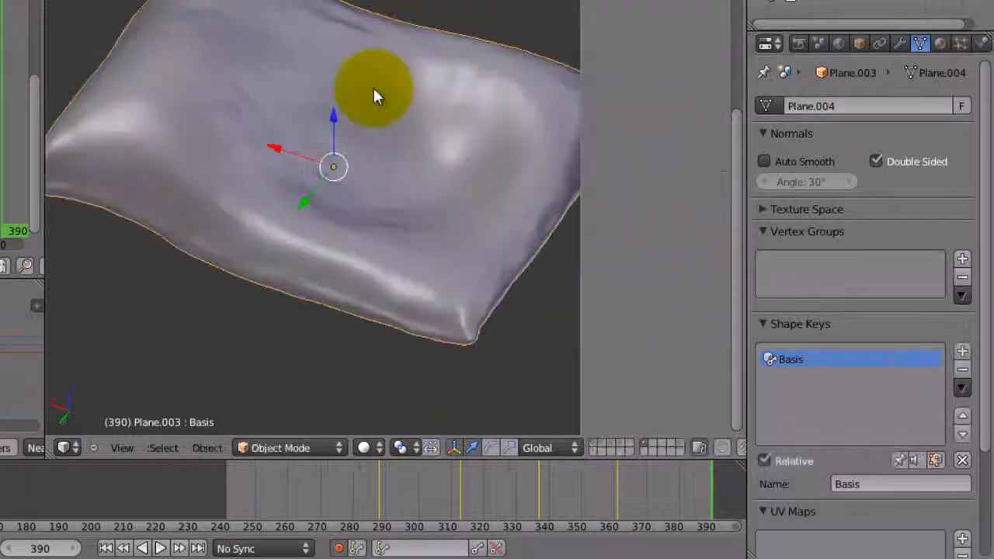